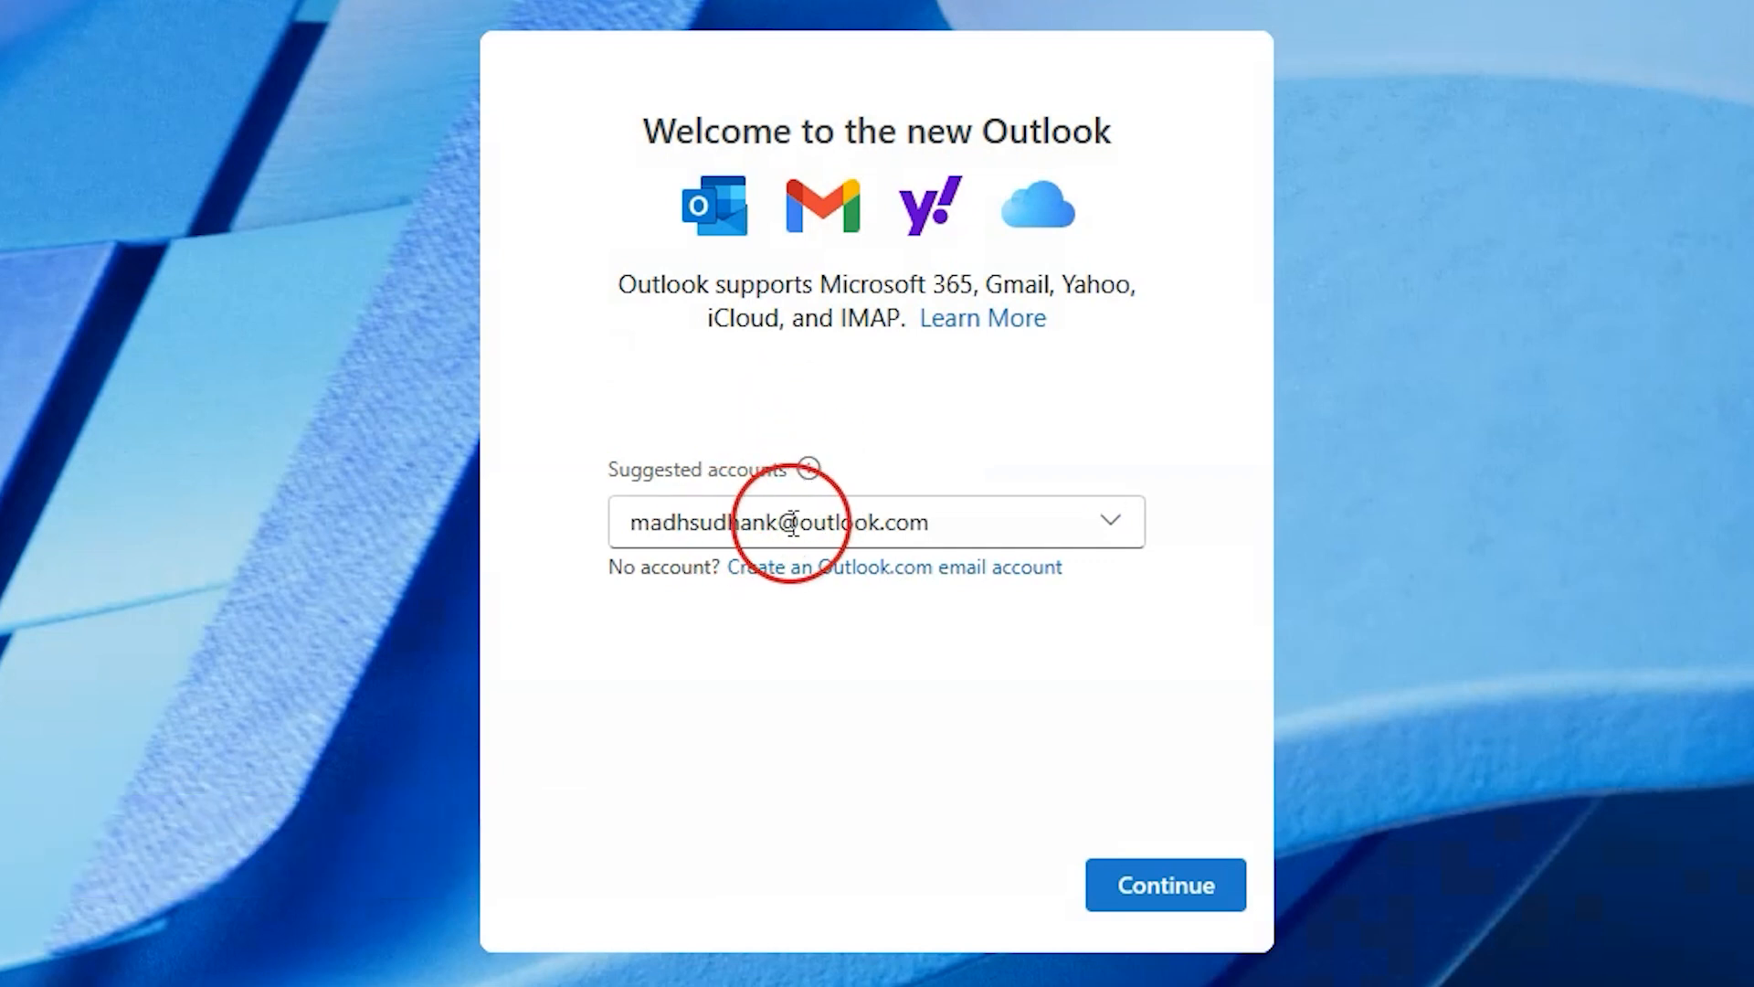
- Continue the Outlook setup with the suggested email account and accept the privacy notice
{"action": "left_click", "coordinate": [1108, 523]}
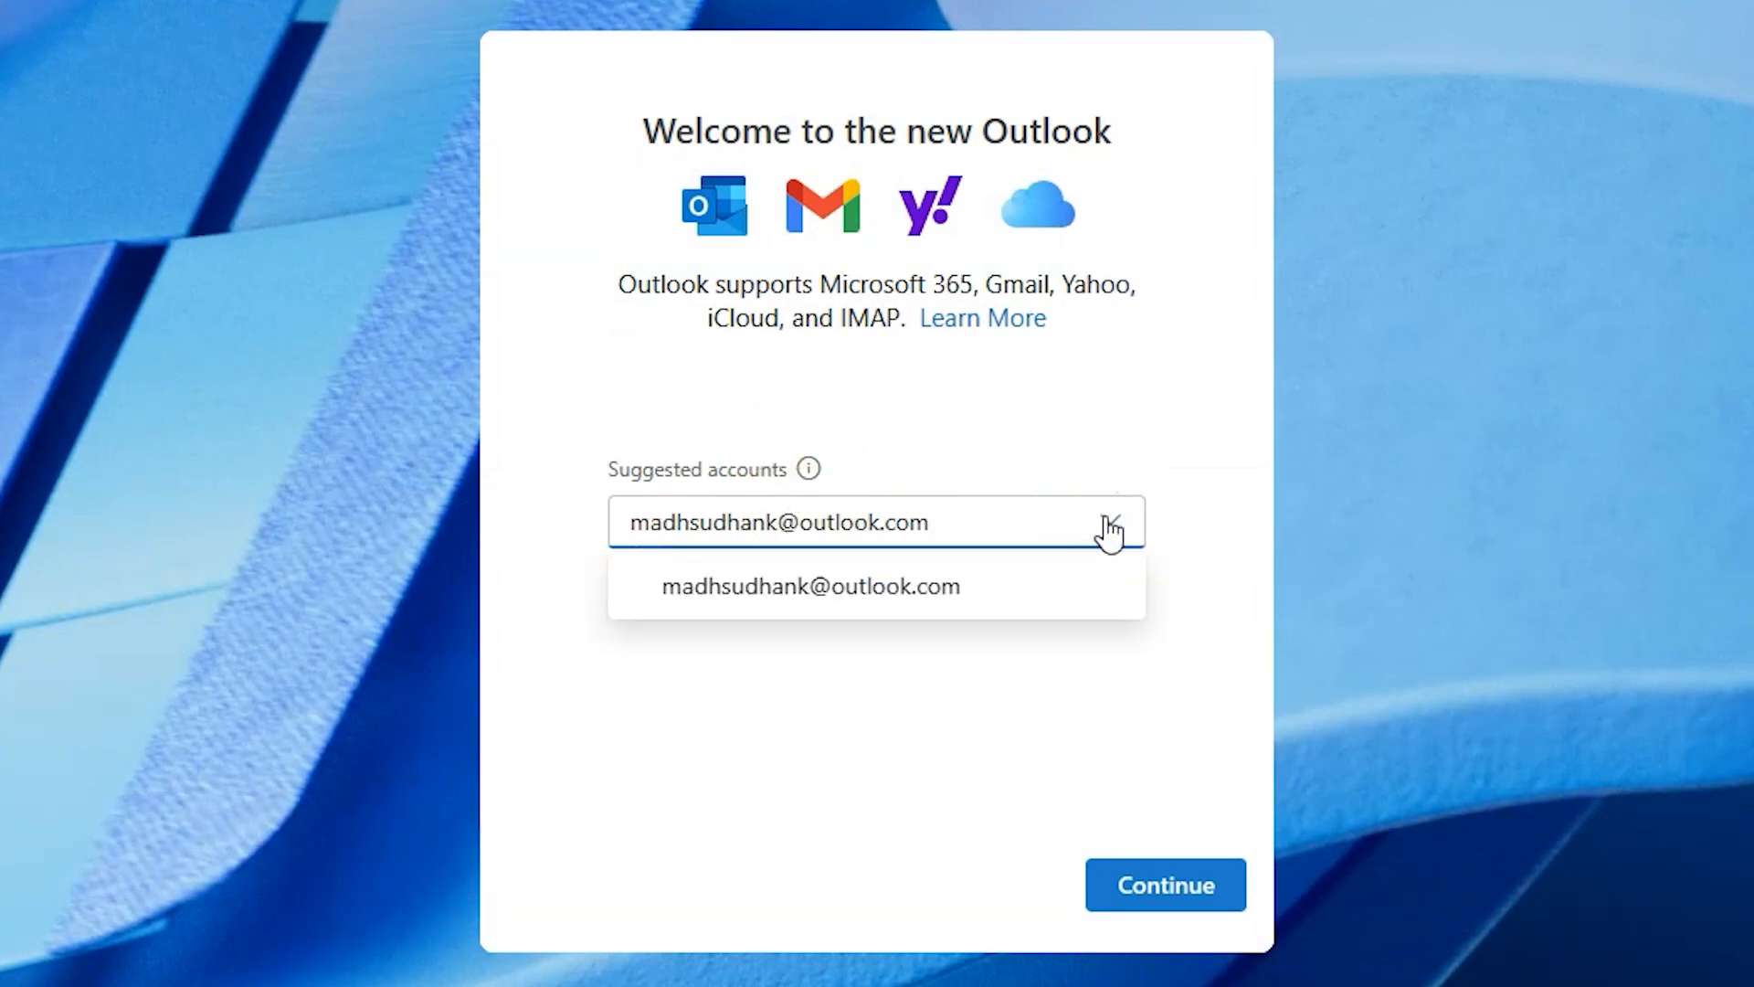
{"action": "left_click", "coordinate": [1107, 525]}
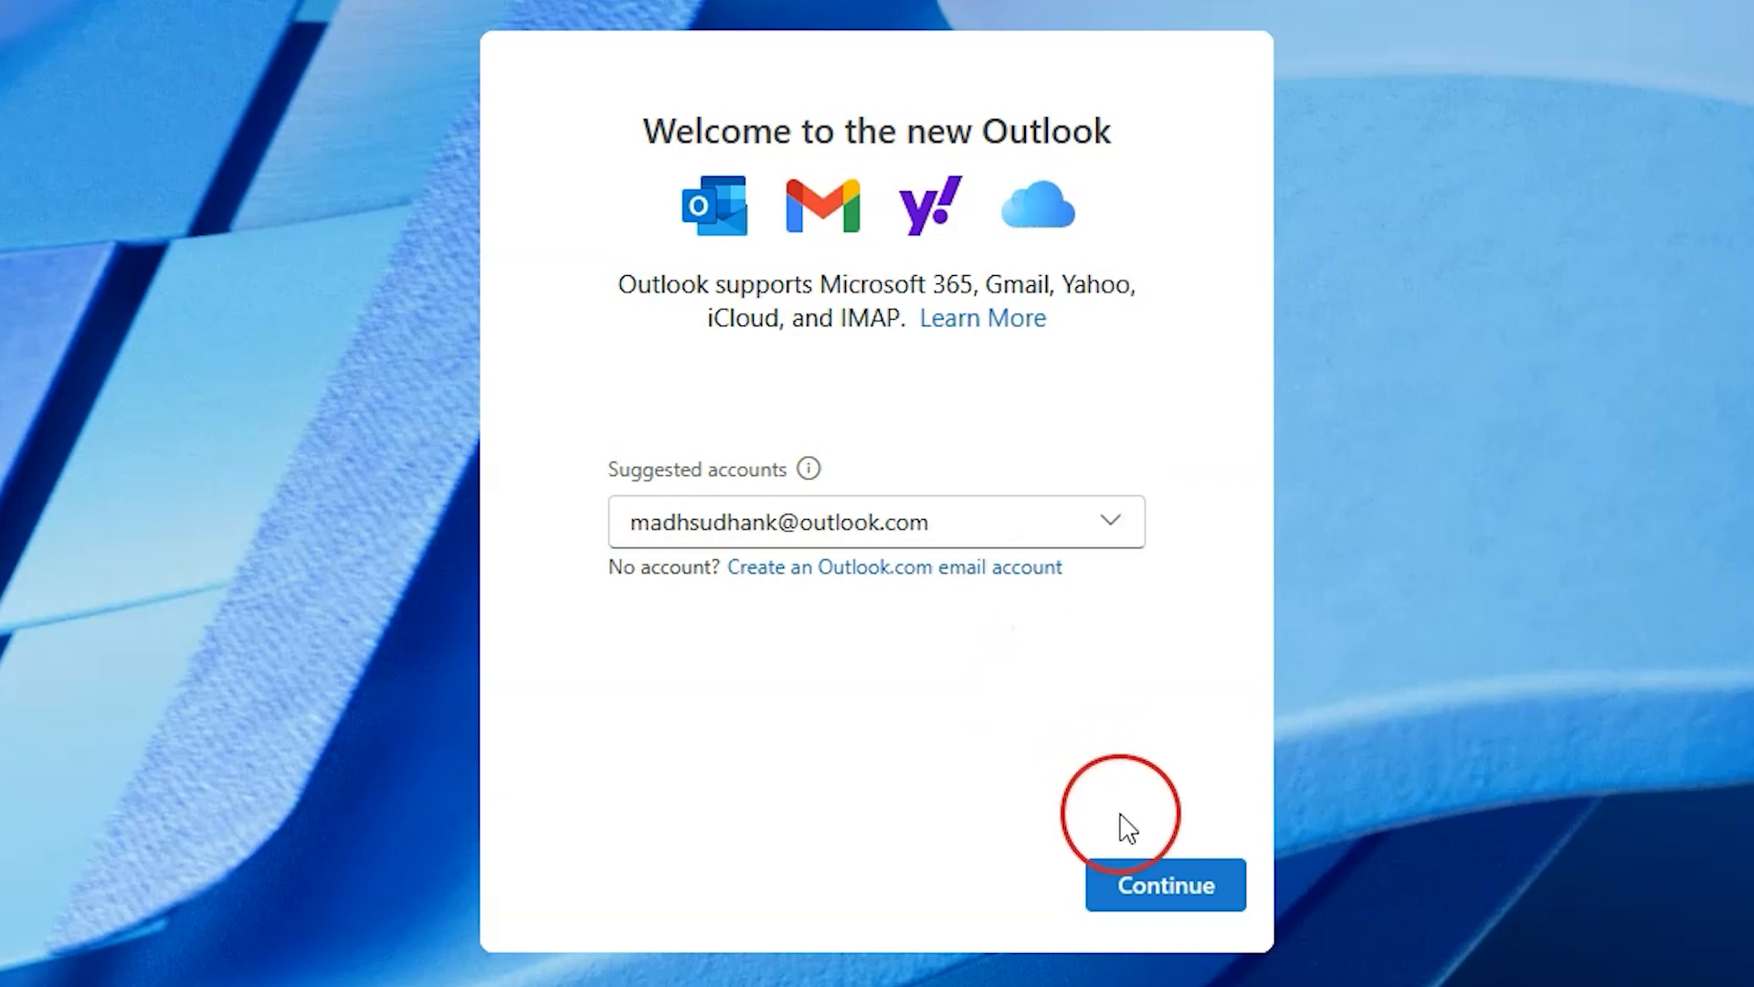
{"action": "left_click", "coordinate": [1142, 877]}
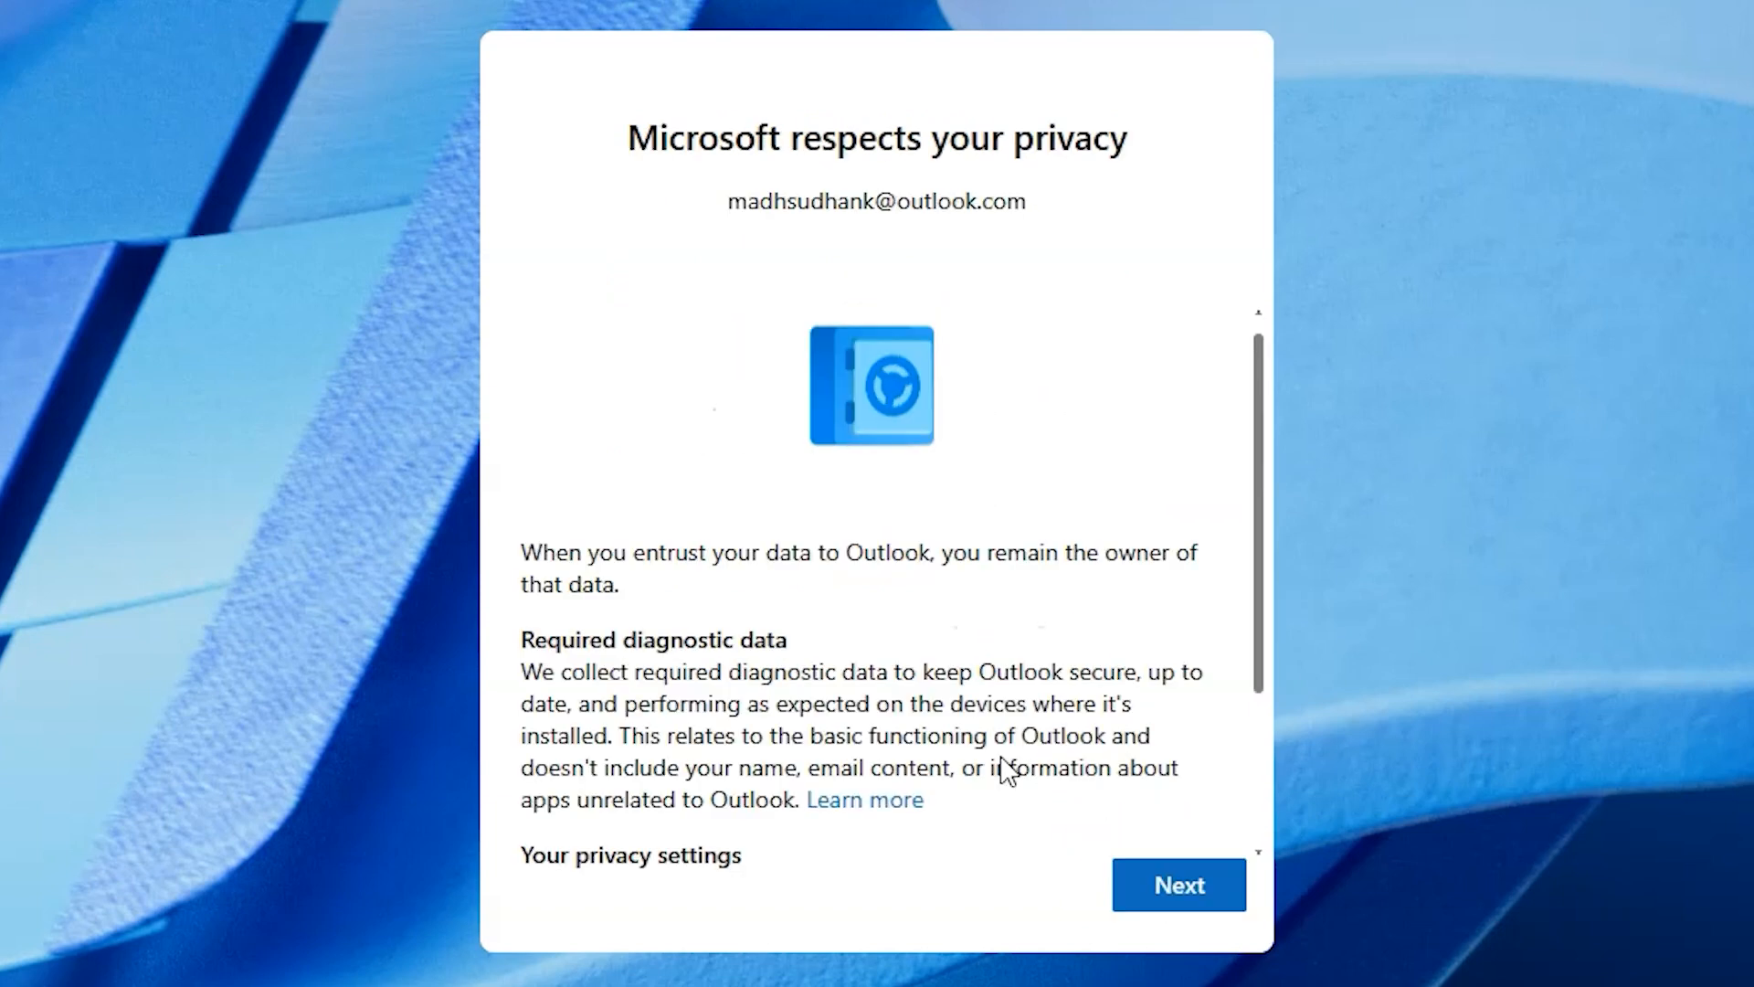
{"action": "left_click", "coordinate": [1179, 884]}
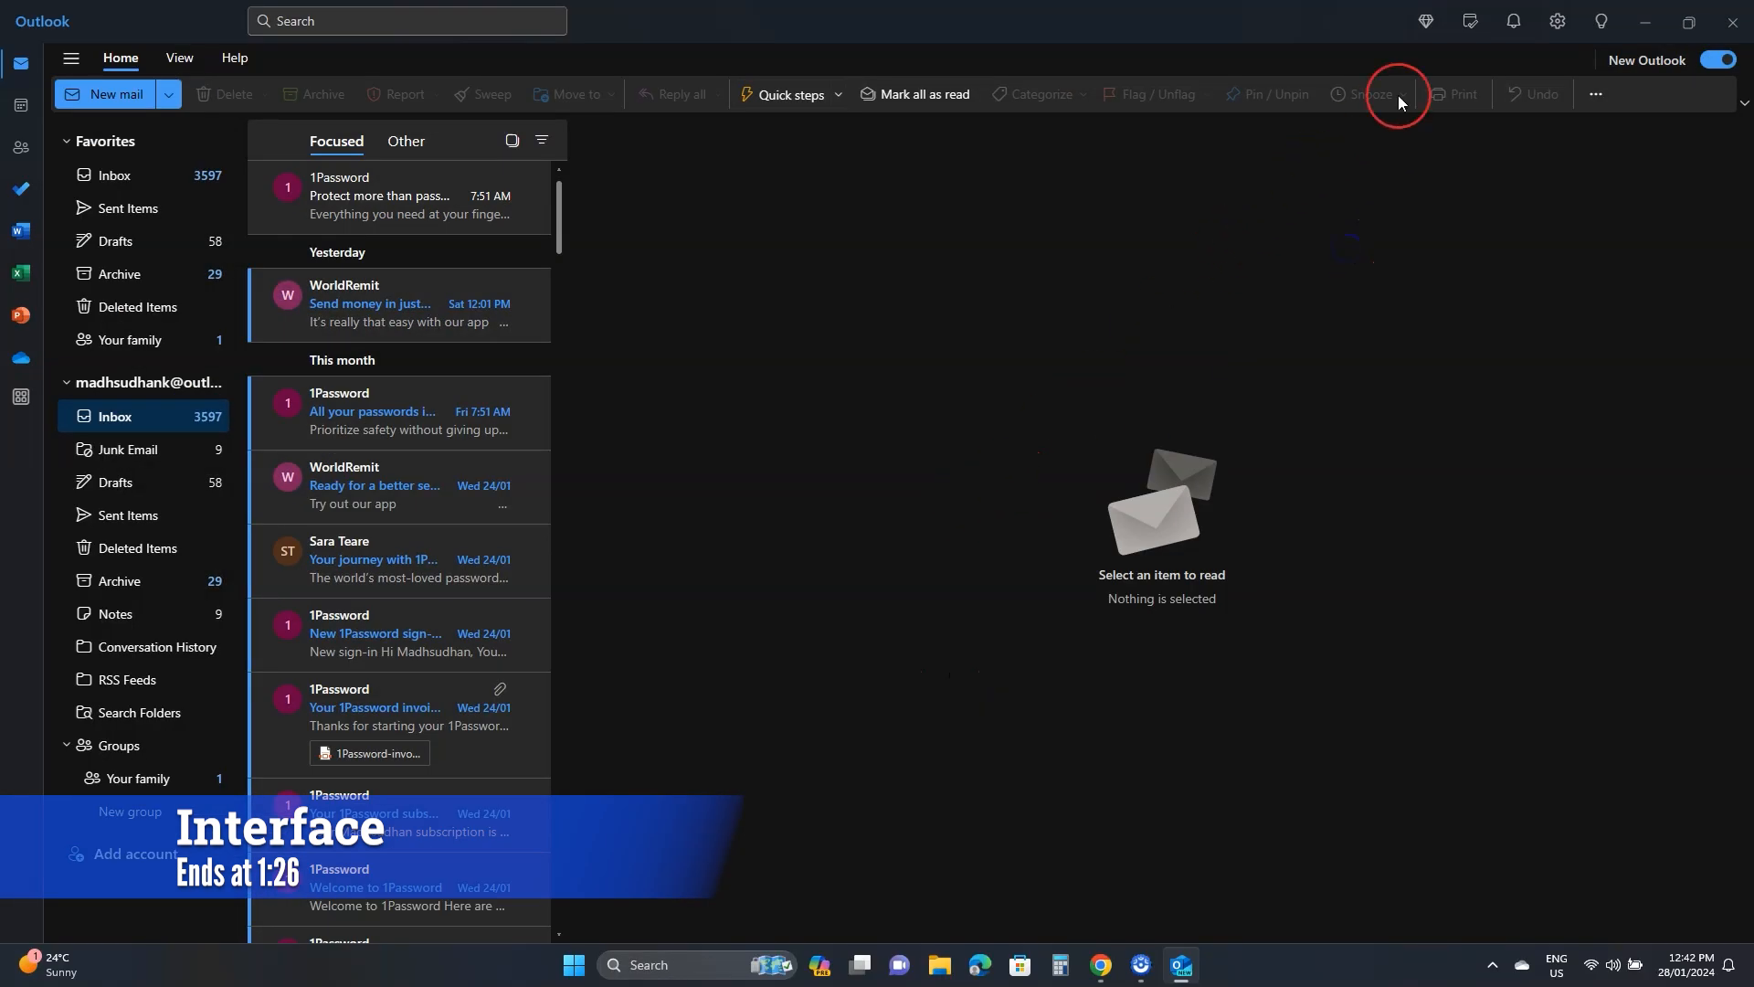
- Look through the To Do and Calendar views of the My Day pane and close it
{"action": "left_click", "coordinate": [1466, 31]}
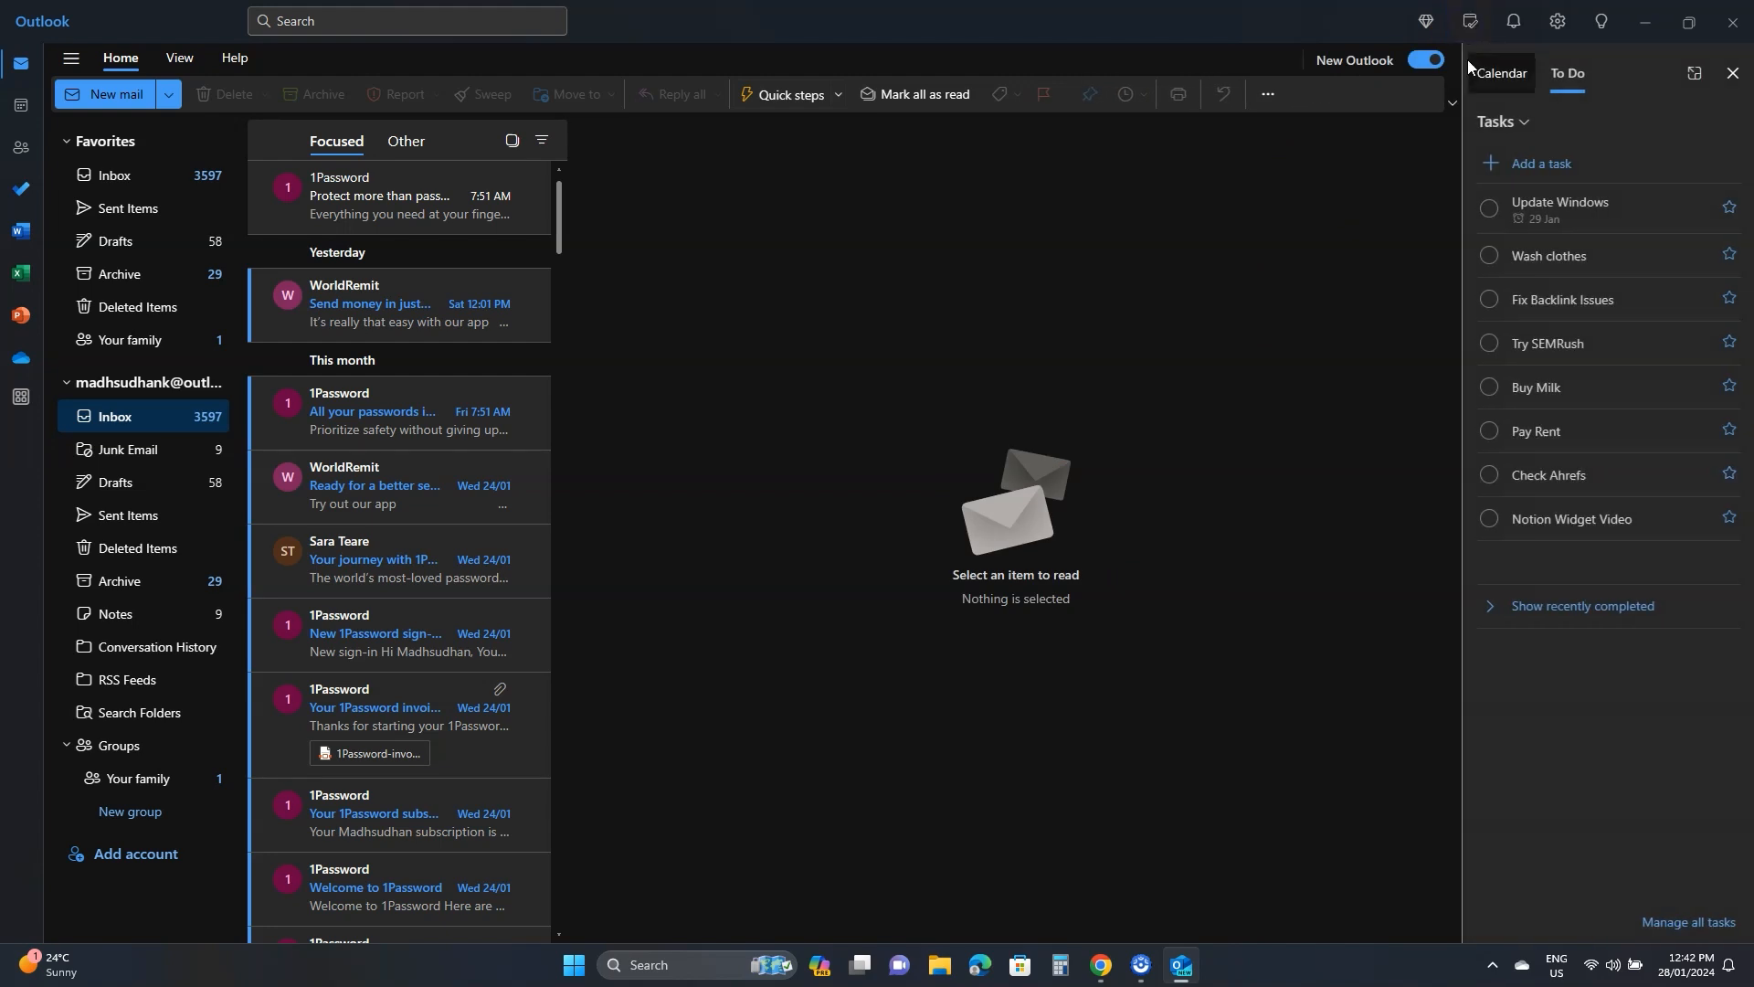
{"action": "left_click", "coordinate": [1502, 73]}
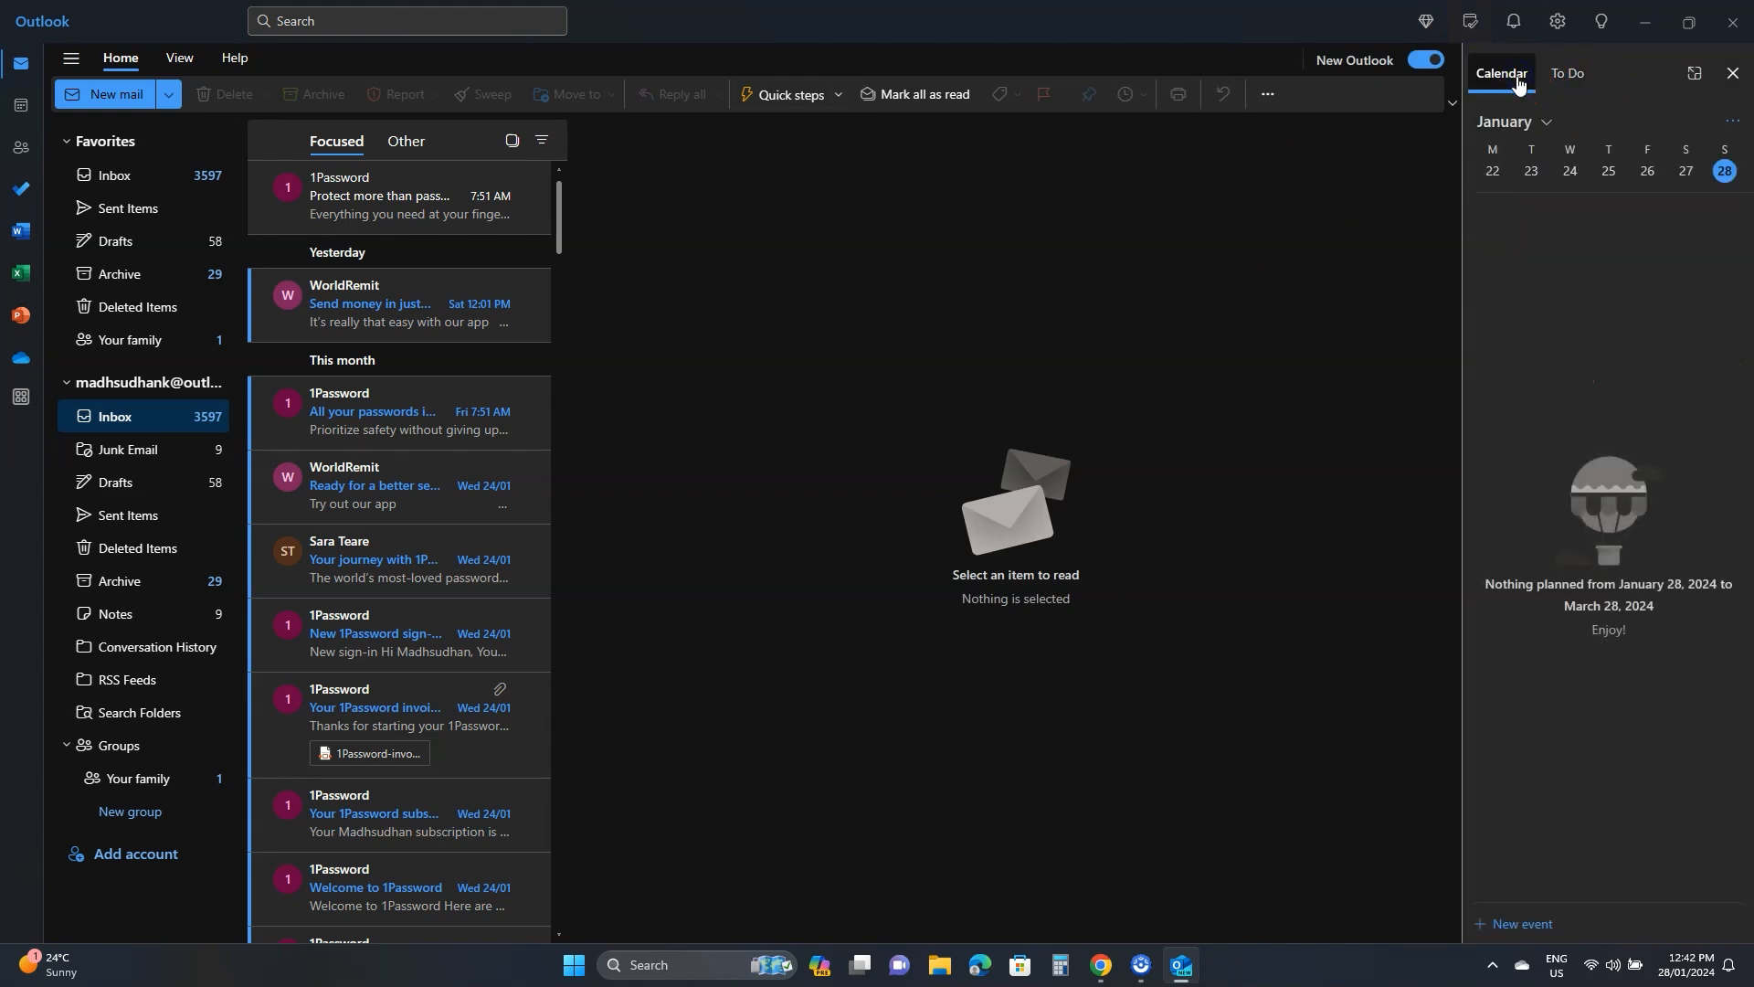
{"action": "left_click", "coordinate": [1740, 167]}
{"action": "left_click", "coordinate": [1510, 60]}
{"action": "left_click", "coordinate": [1468, 25]}
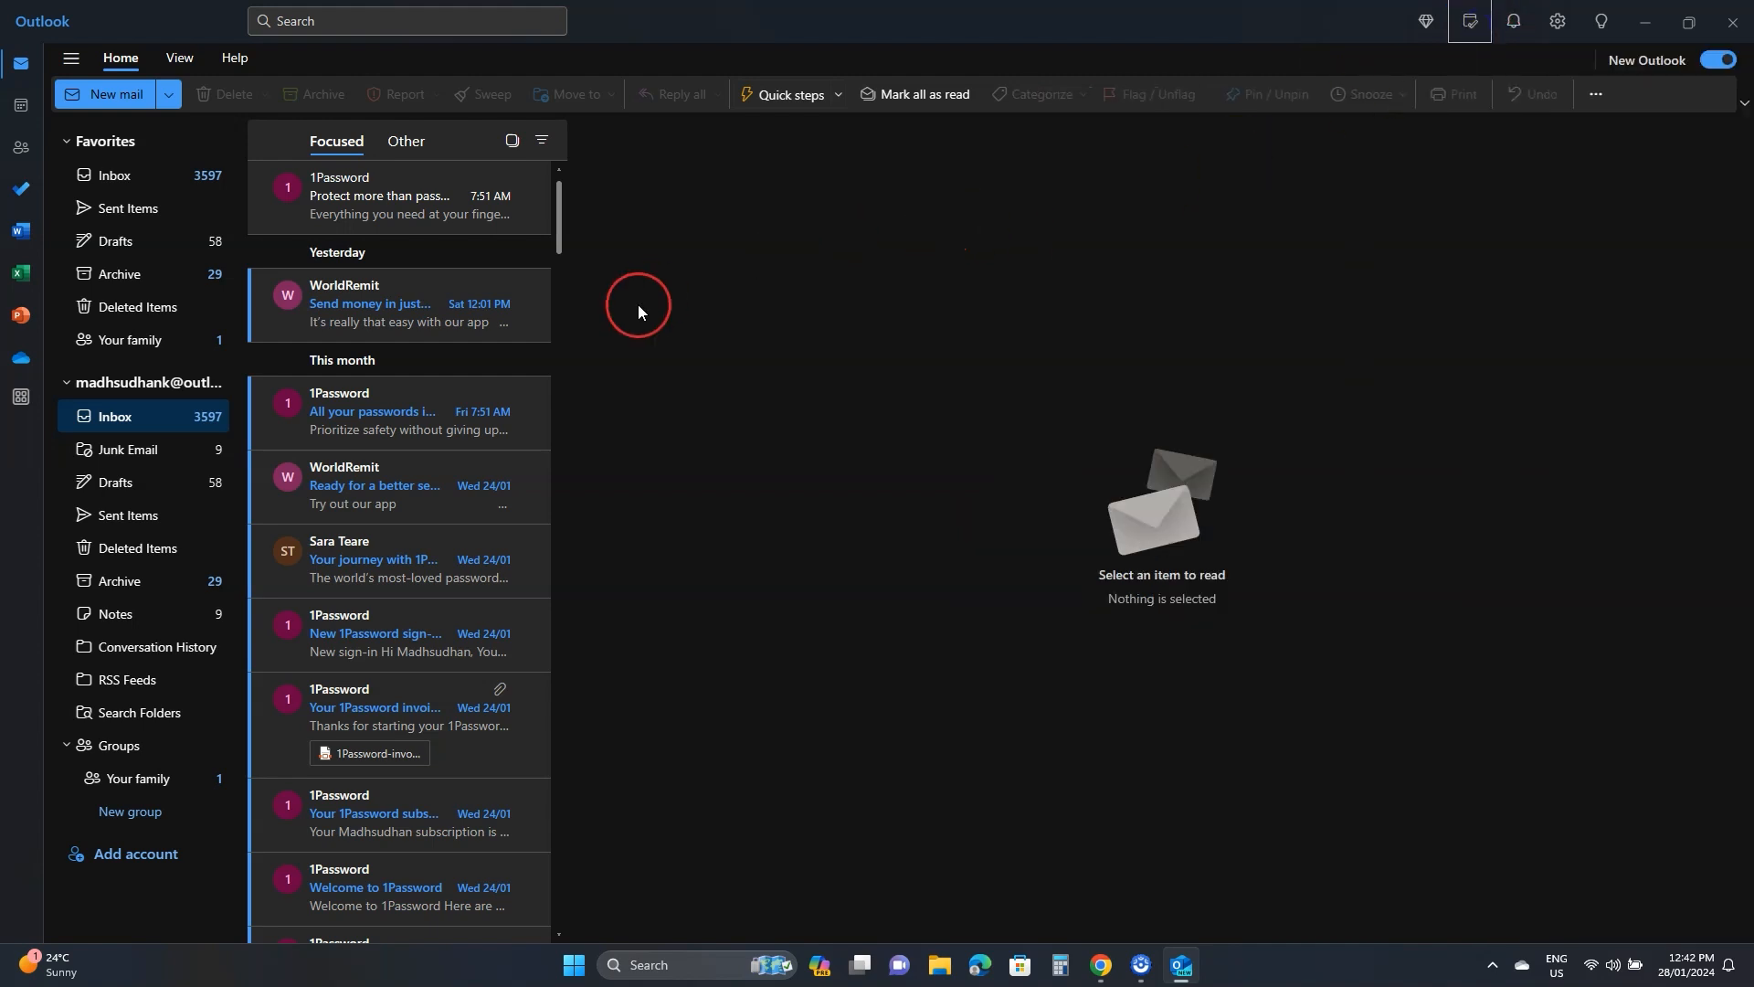
- Browse the Focused inbox, view the WorldRemit email and examine the messages under Other before returning to Focused
{"action": "scroll", "coordinate": [391, 305], "scroll_direction": "down", "scroll_amount": 6}
{"action": "scroll", "coordinate": [393, 384], "scroll_direction": "down", "scroll_amount": 5}
{"action": "scroll", "coordinate": [390, 461], "scroll_direction": "up", "scroll_amount": 8}
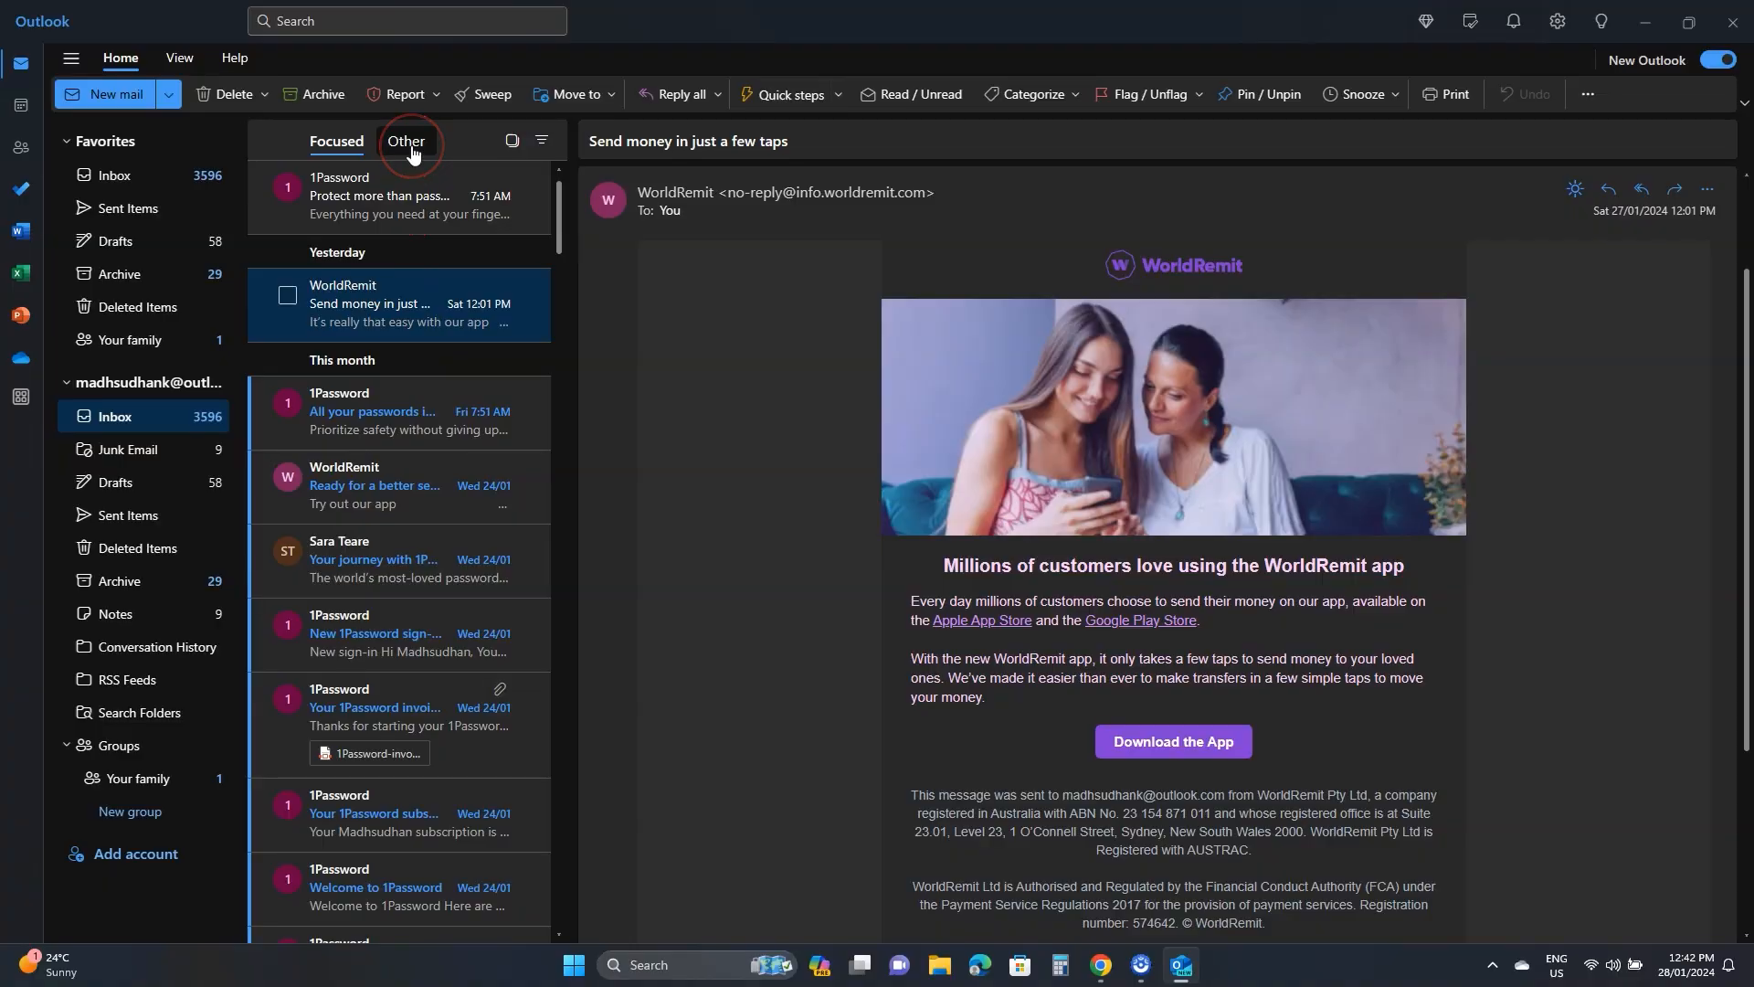
{"action": "left_click", "coordinate": [411, 149]}
{"action": "scroll", "coordinate": [416, 353], "scroll_direction": "down", "scroll_amount": 3}
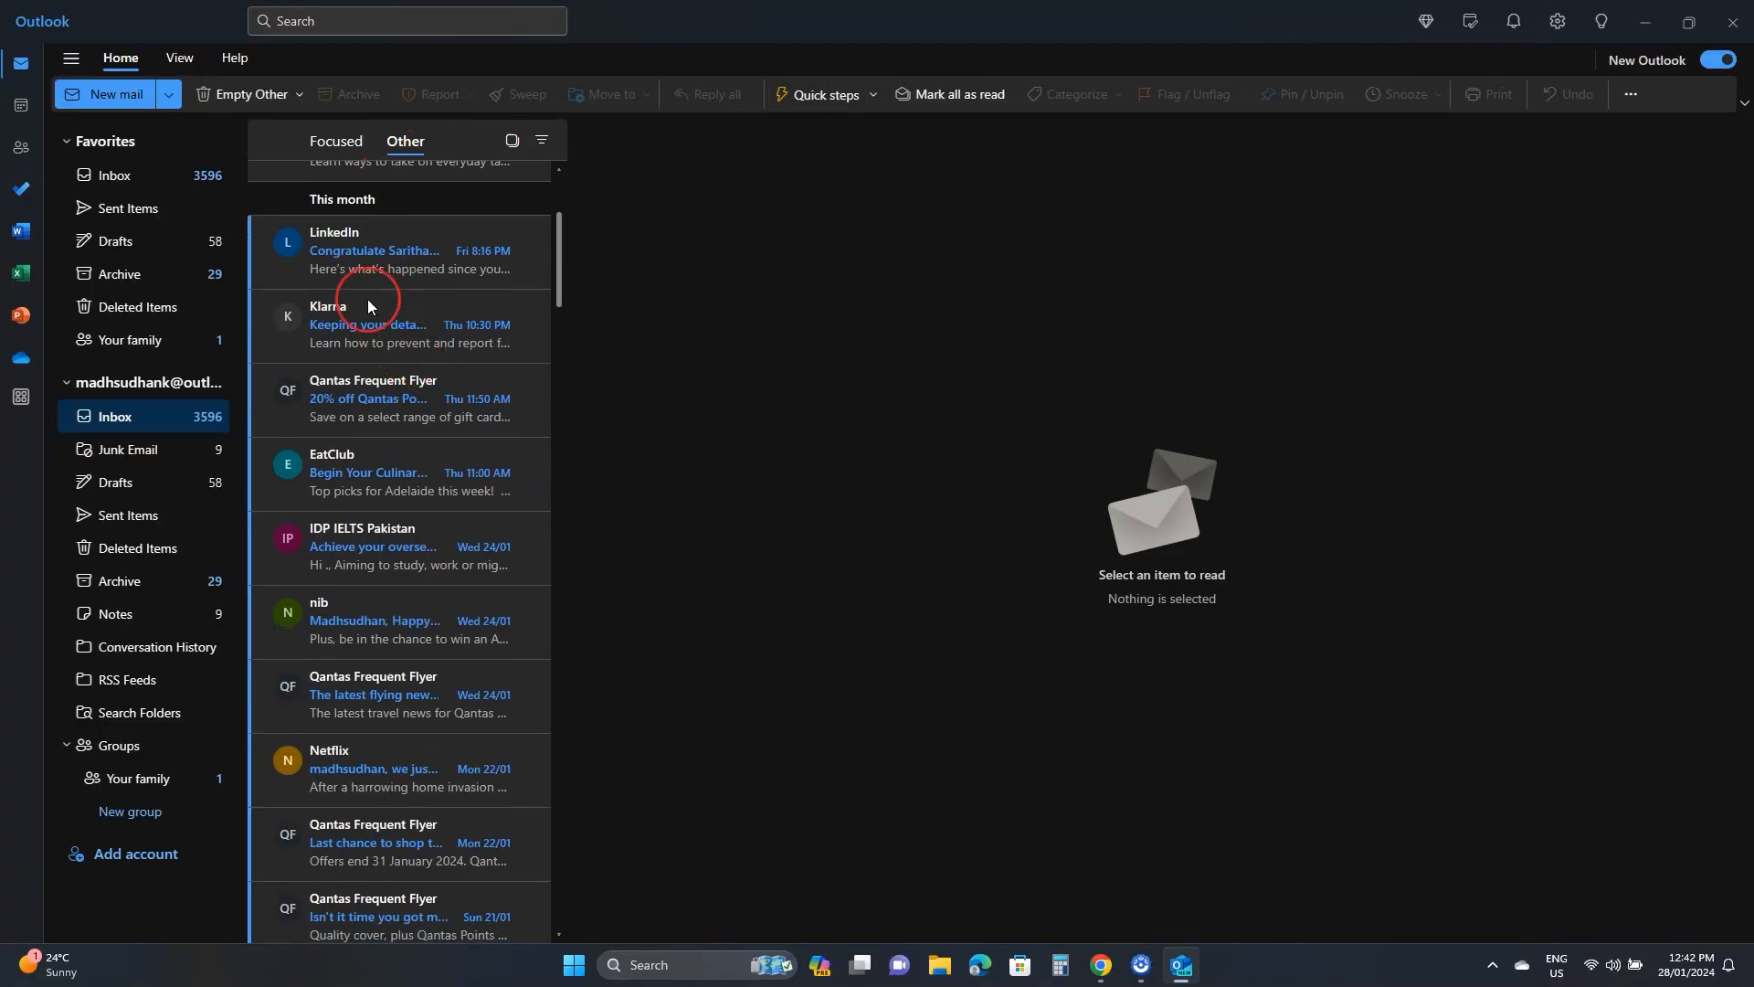
{"action": "scroll", "coordinate": [365, 310], "scroll_direction": "down", "scroll_amount": 5}
{"action": "scroll", "coordinate": [364, 313], "scroll_direction": "up", "scroll_amount": 3}
{"action": "scroll", "coordinate": [363, 310], "scroll_direction": "up", "scroll_amount": 5}
{"action": "left_click", "coordinate": [344, 144]}
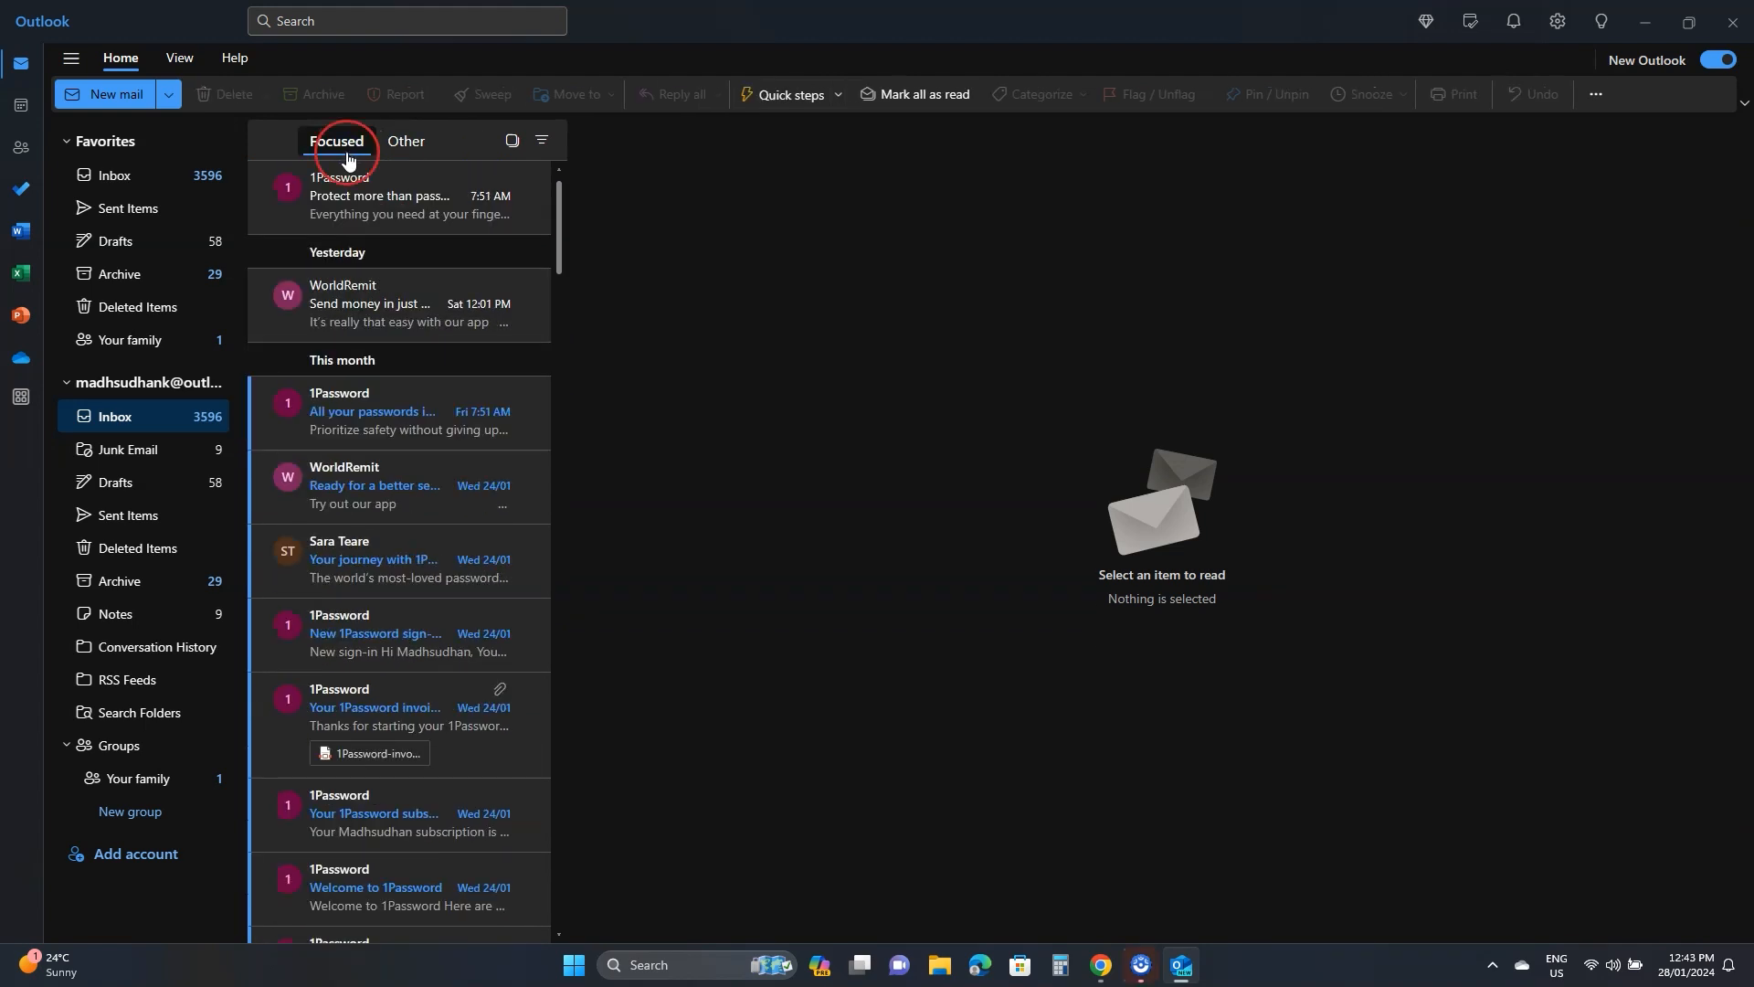
- Look through the Inbox, Sent Items, Drafts and Archive folders among the favorites
{"action": "left_click", "coordinate": [125, 182]}
{"action": "left_click", "coordinate": [132, 208]}
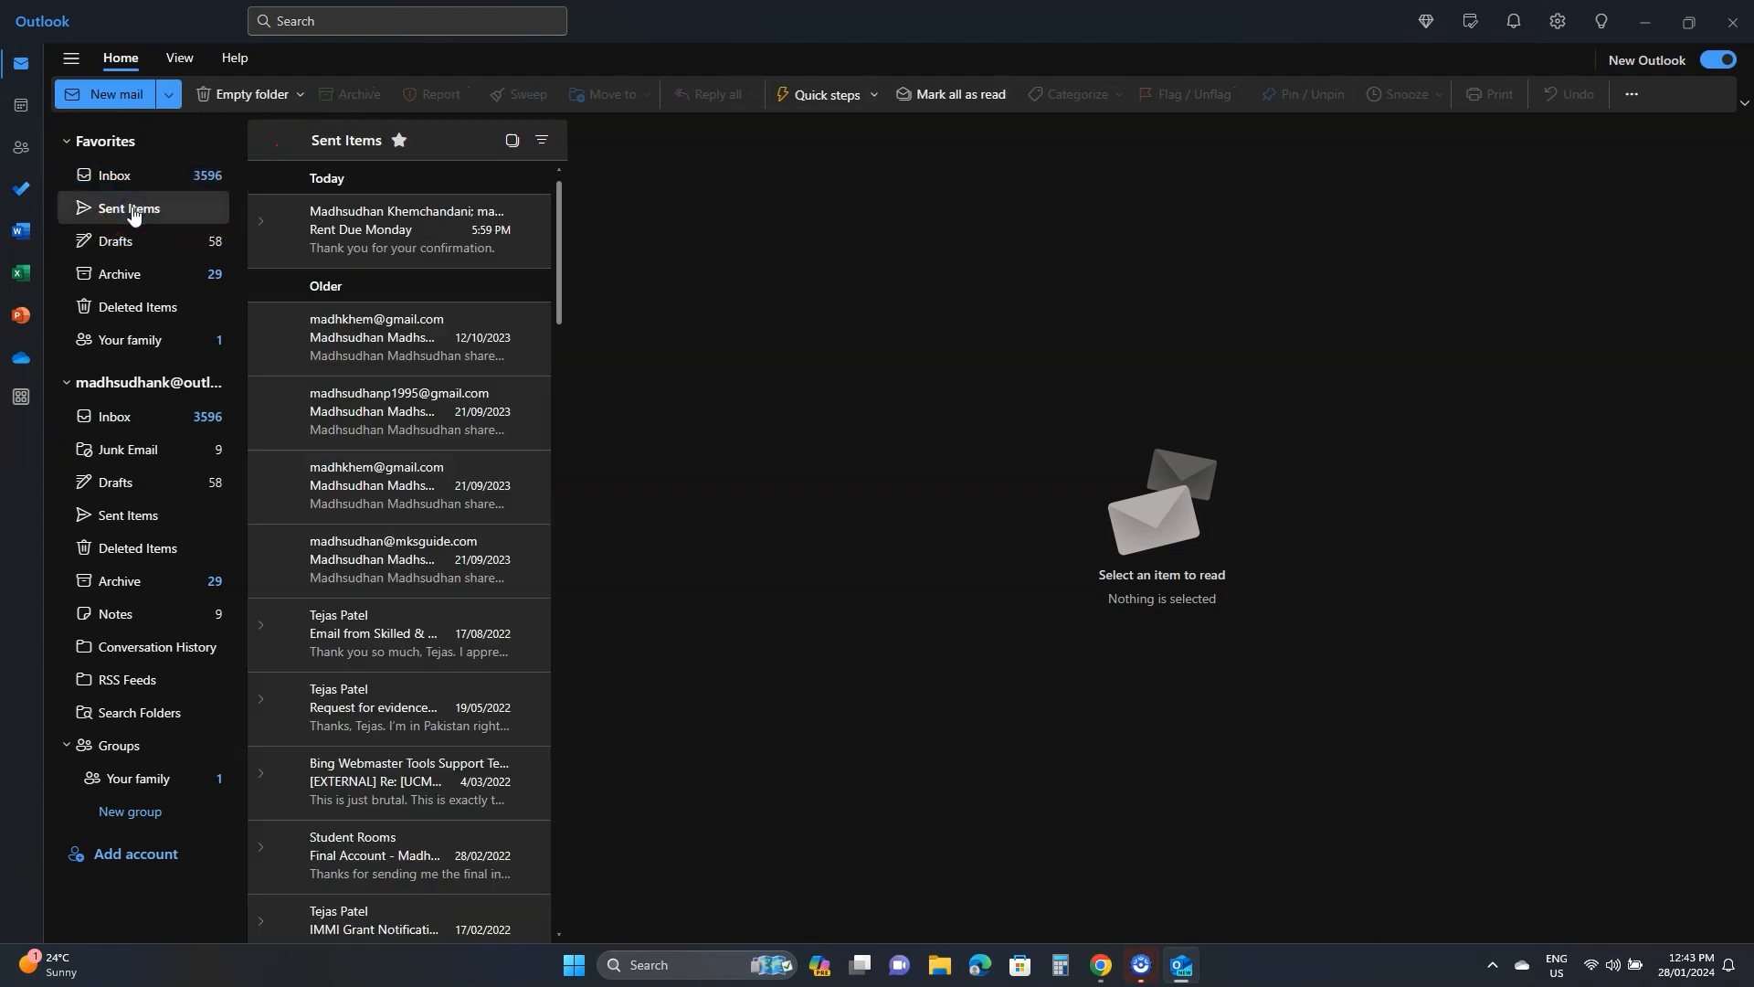
{"action": "left_click", "coordinate": [121, 241]}
{"action": "left_click", "coordinate": [126, 272]}
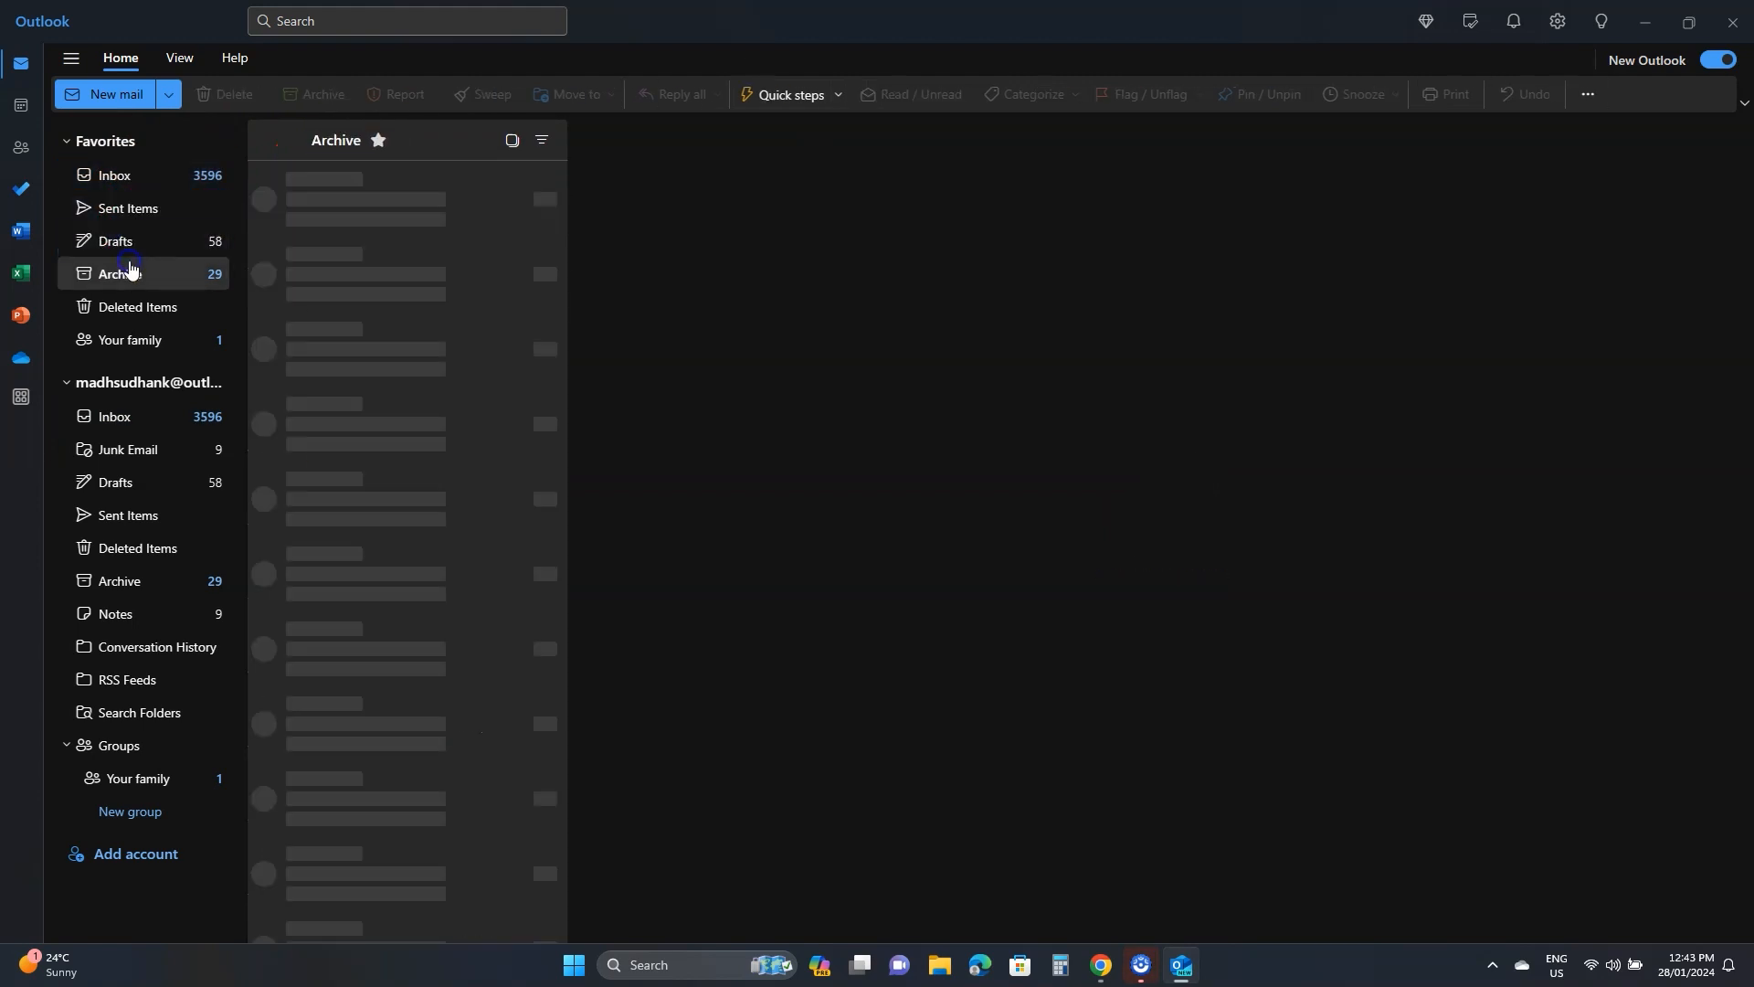
{"action": "left_click", "coordinate": [138, 417]}
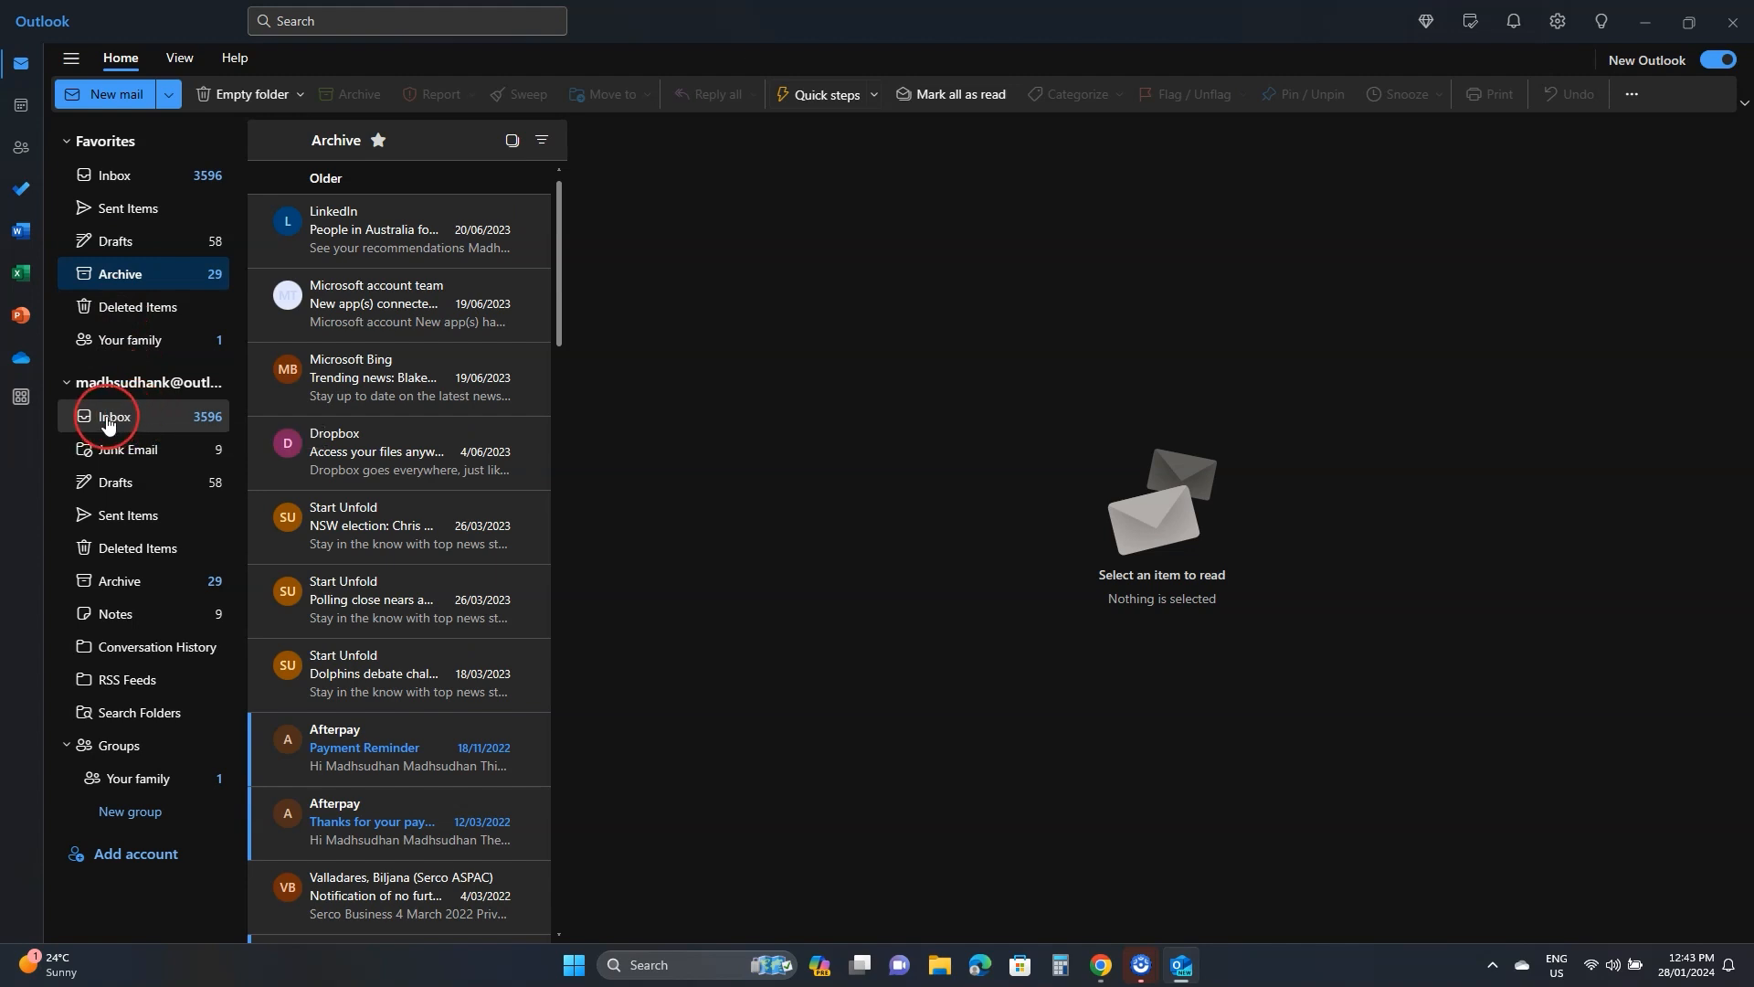
{"action": "left_click", "coordinate": [131, 457]}
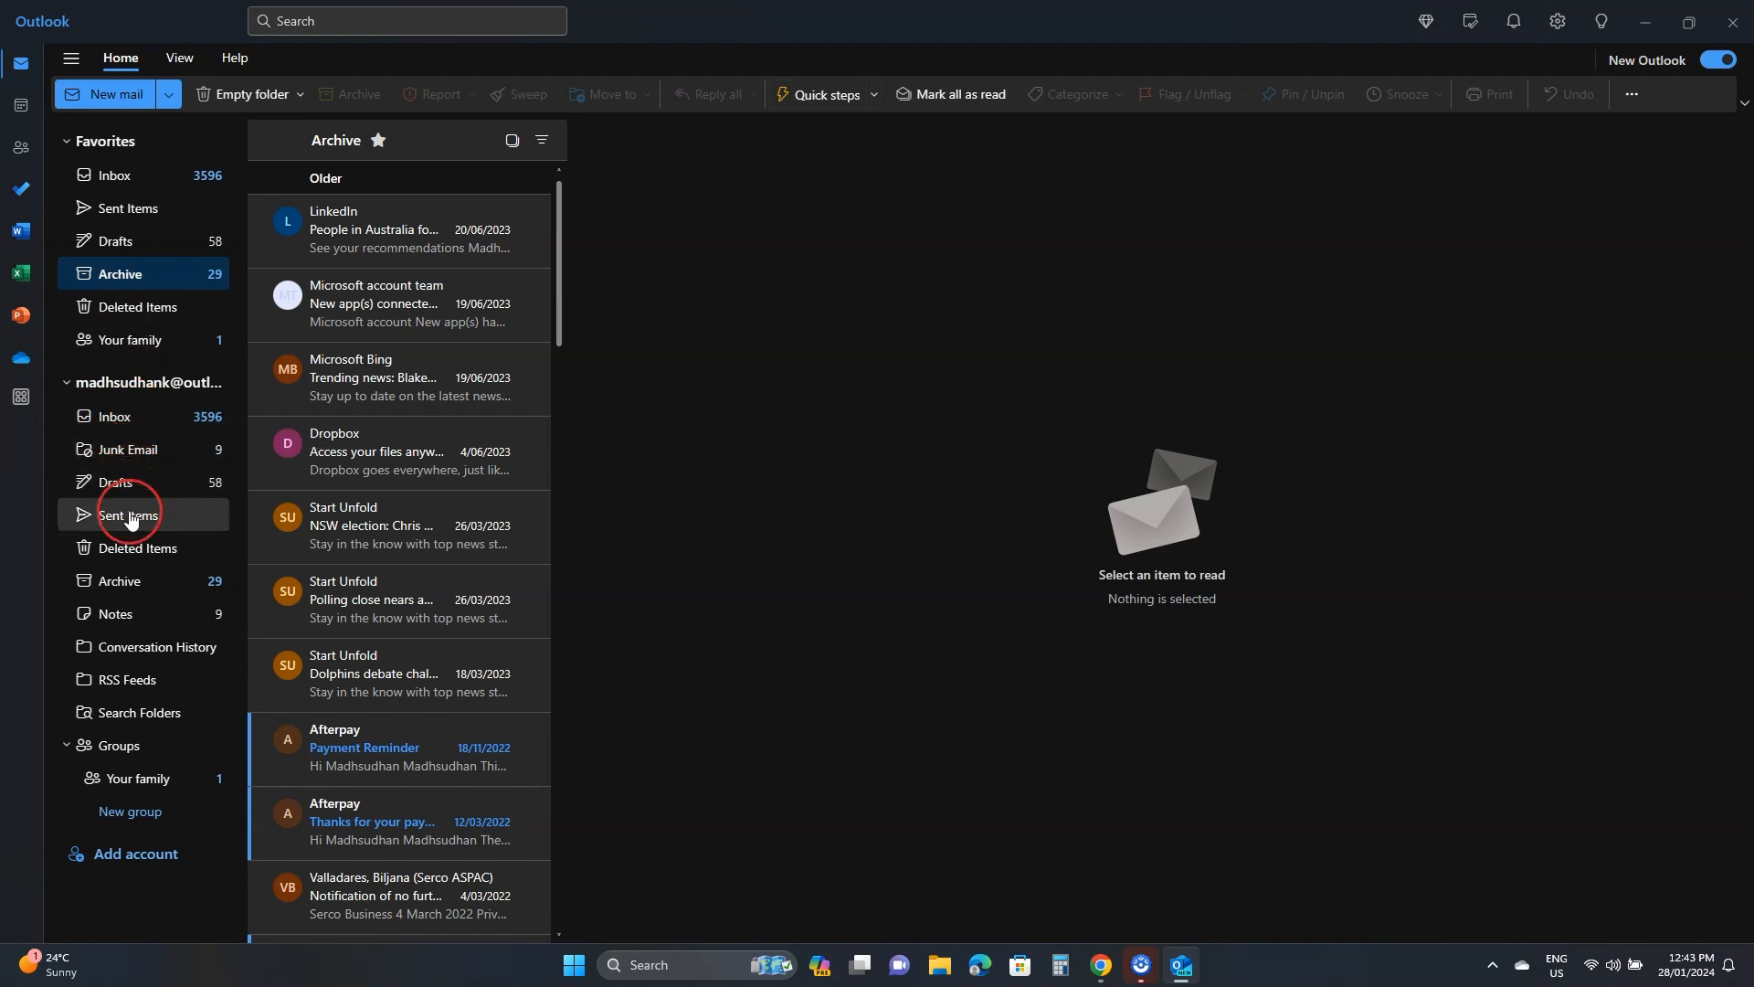
- Collapse the email account's folder list, hiding and restoring the navigation pane
{"action": "left_click", "coordinate": [100, 382]}
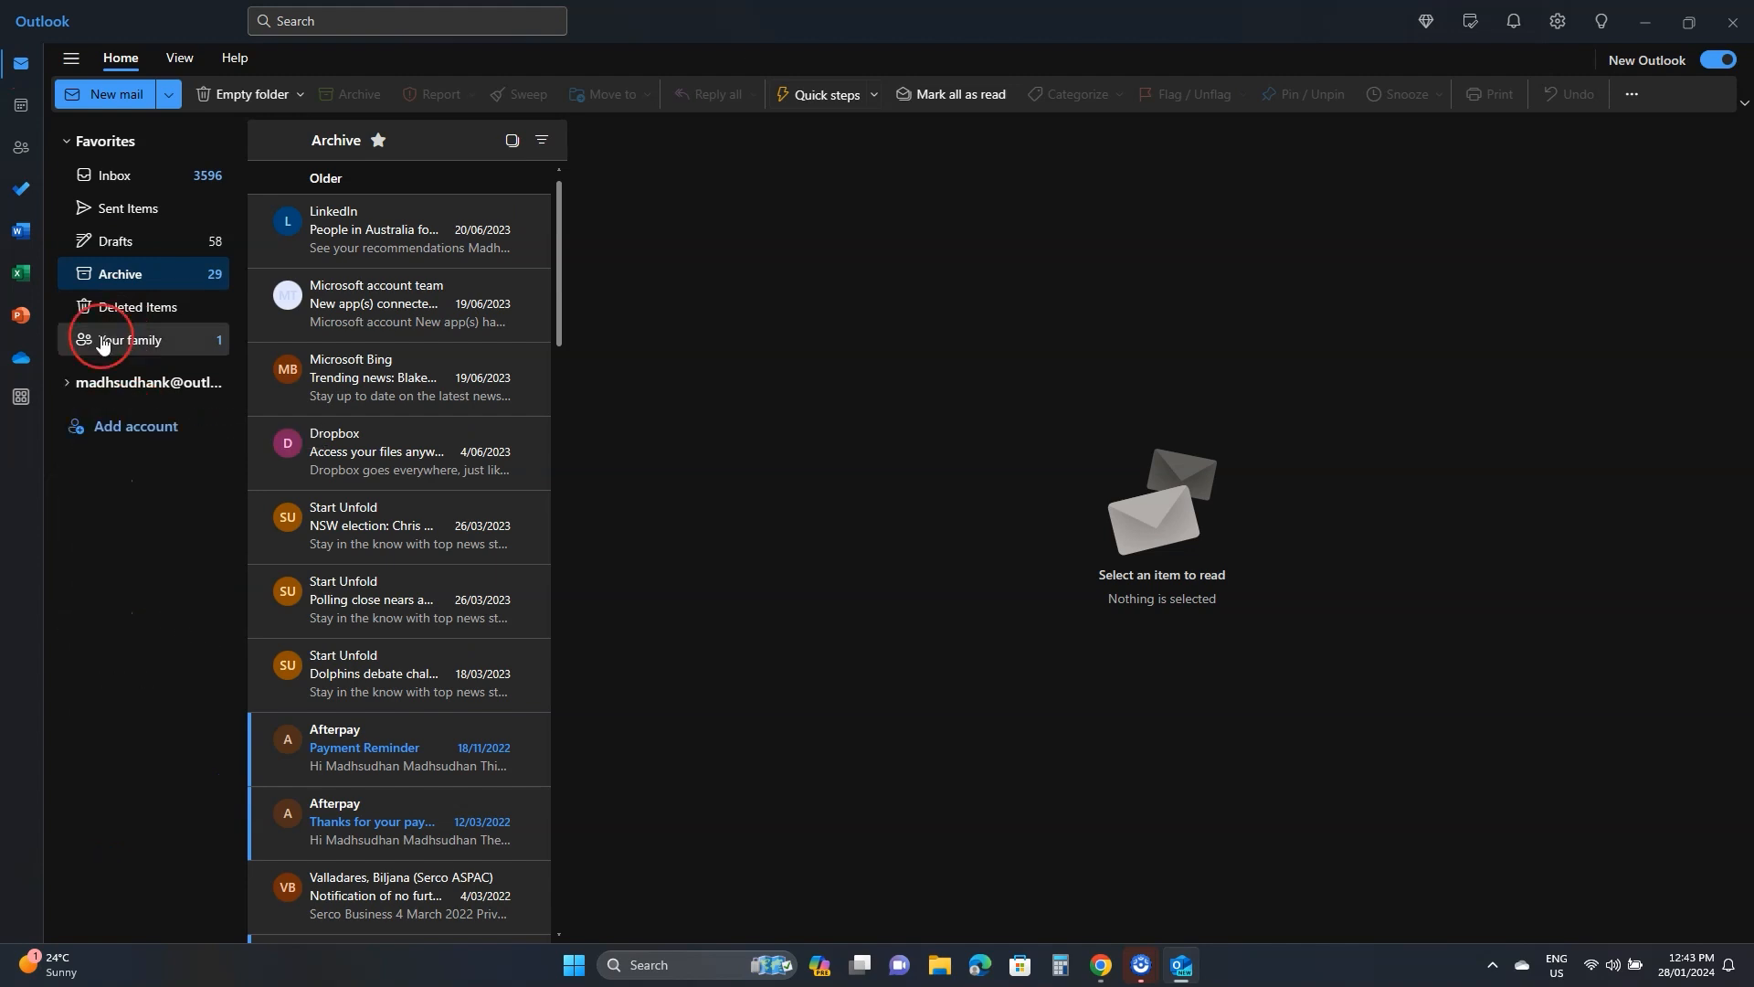
{"action": "left_click", "coordinate": [73, 64]}
{"action": "left_click", "coordinate": [73, 64]}
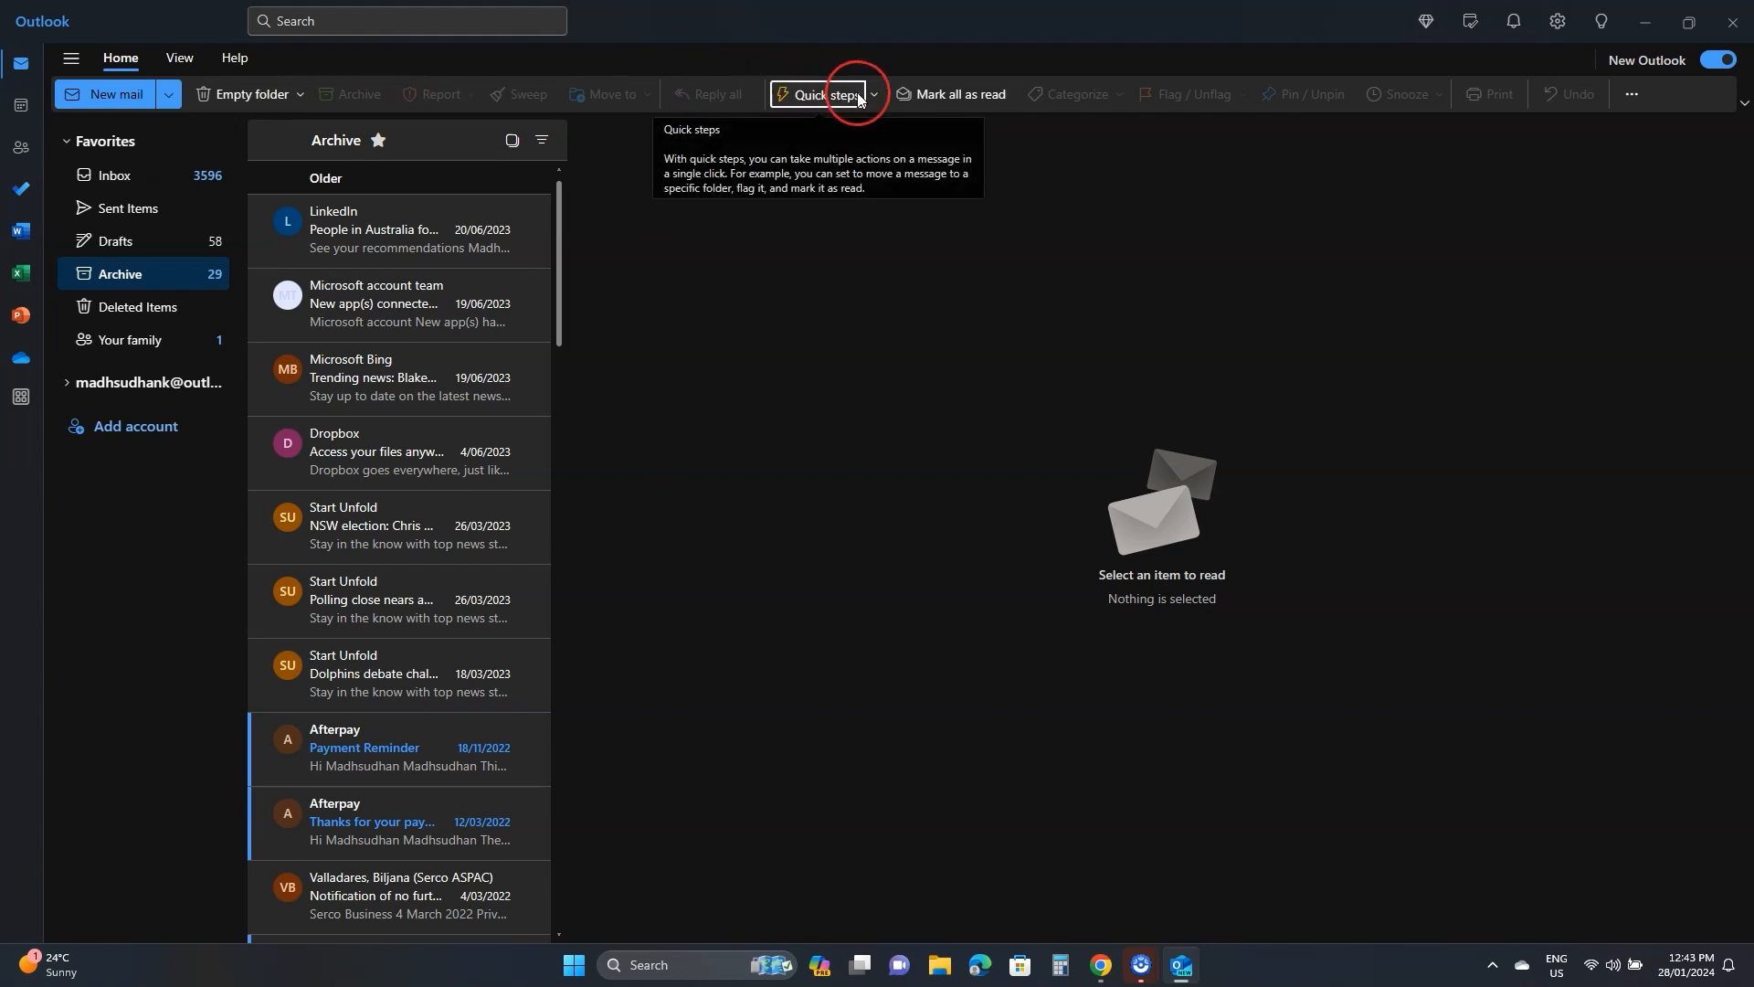
- Examine the view commands, look at the To Do web app in the browser and return to Outlook mail
{"action": "left_click", "coordinate": [166, 71]}
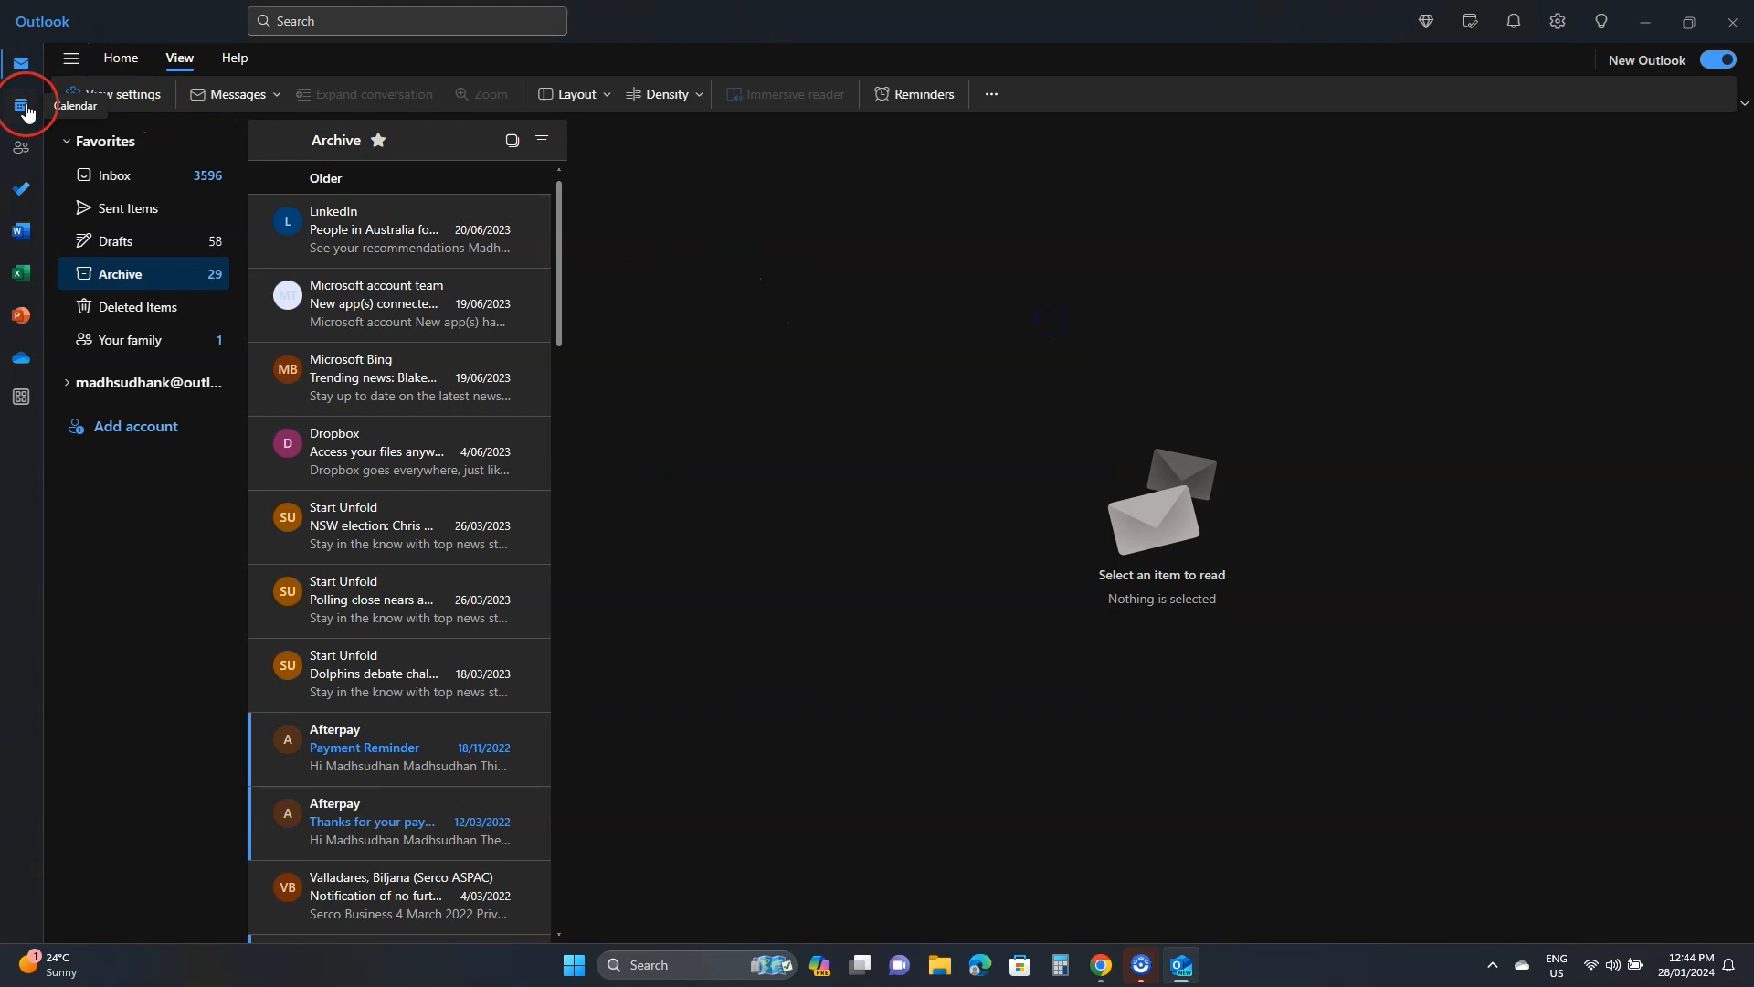
{"action": "left_click", "coordinate": [24, 190]}
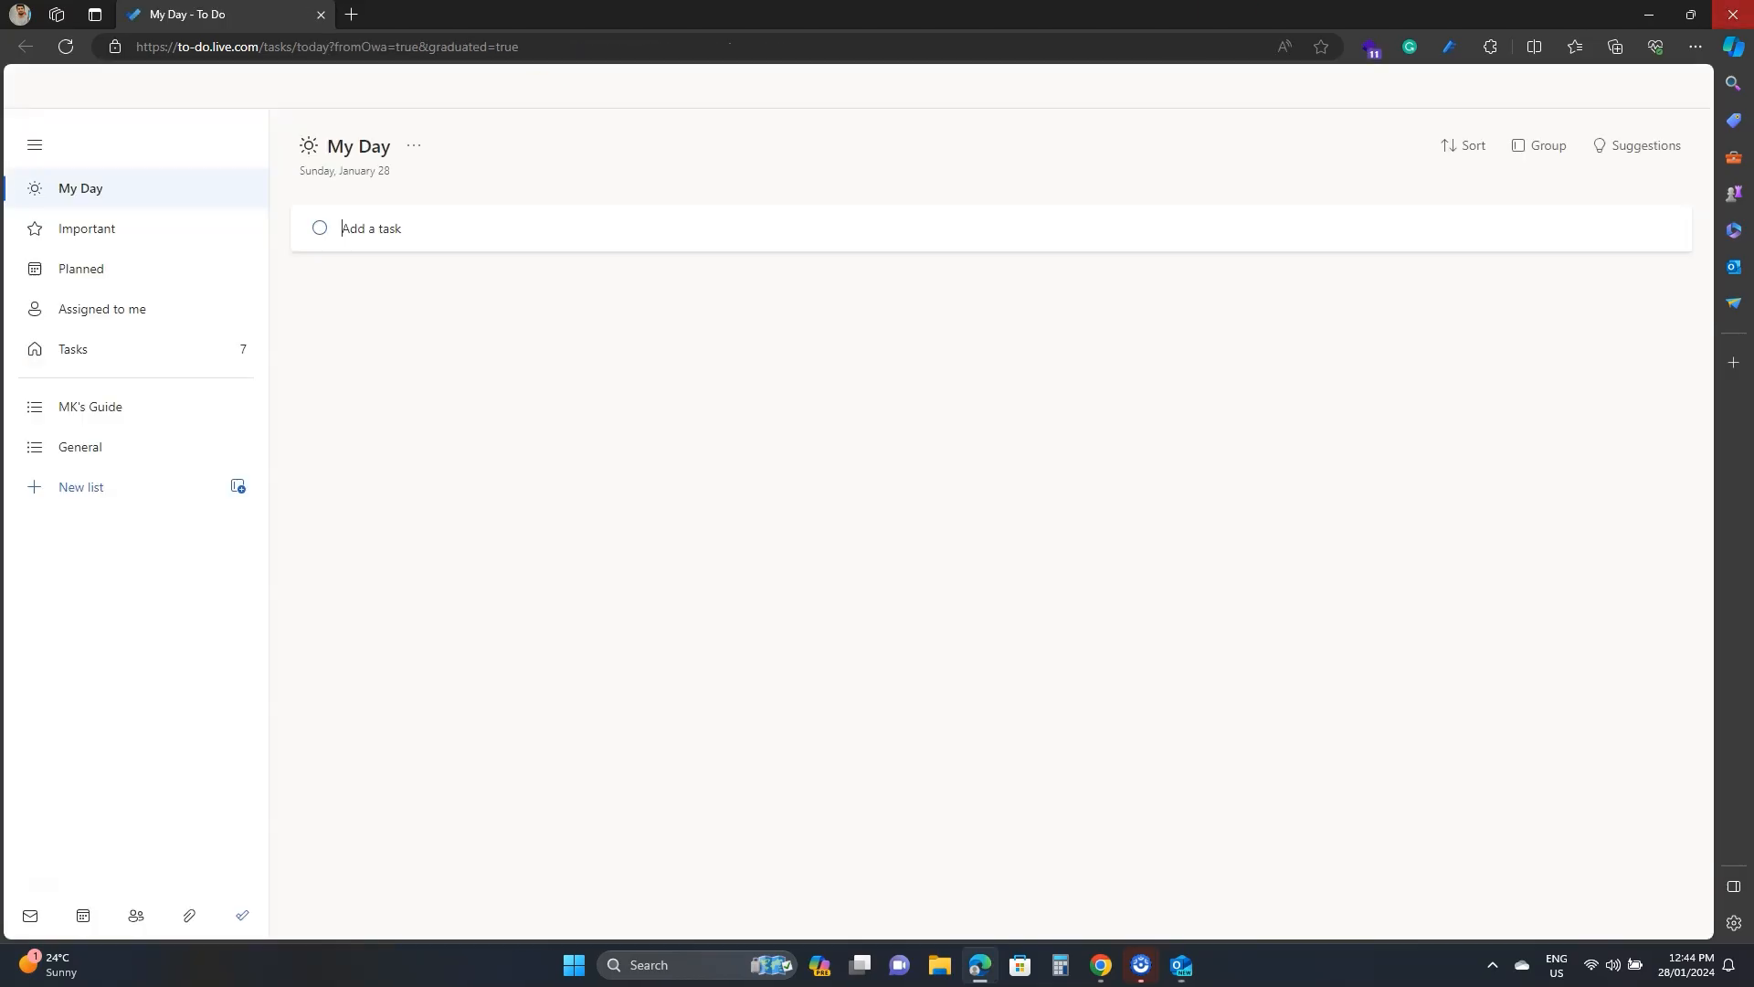
{"action": "key", "text": "alt+Tab"}
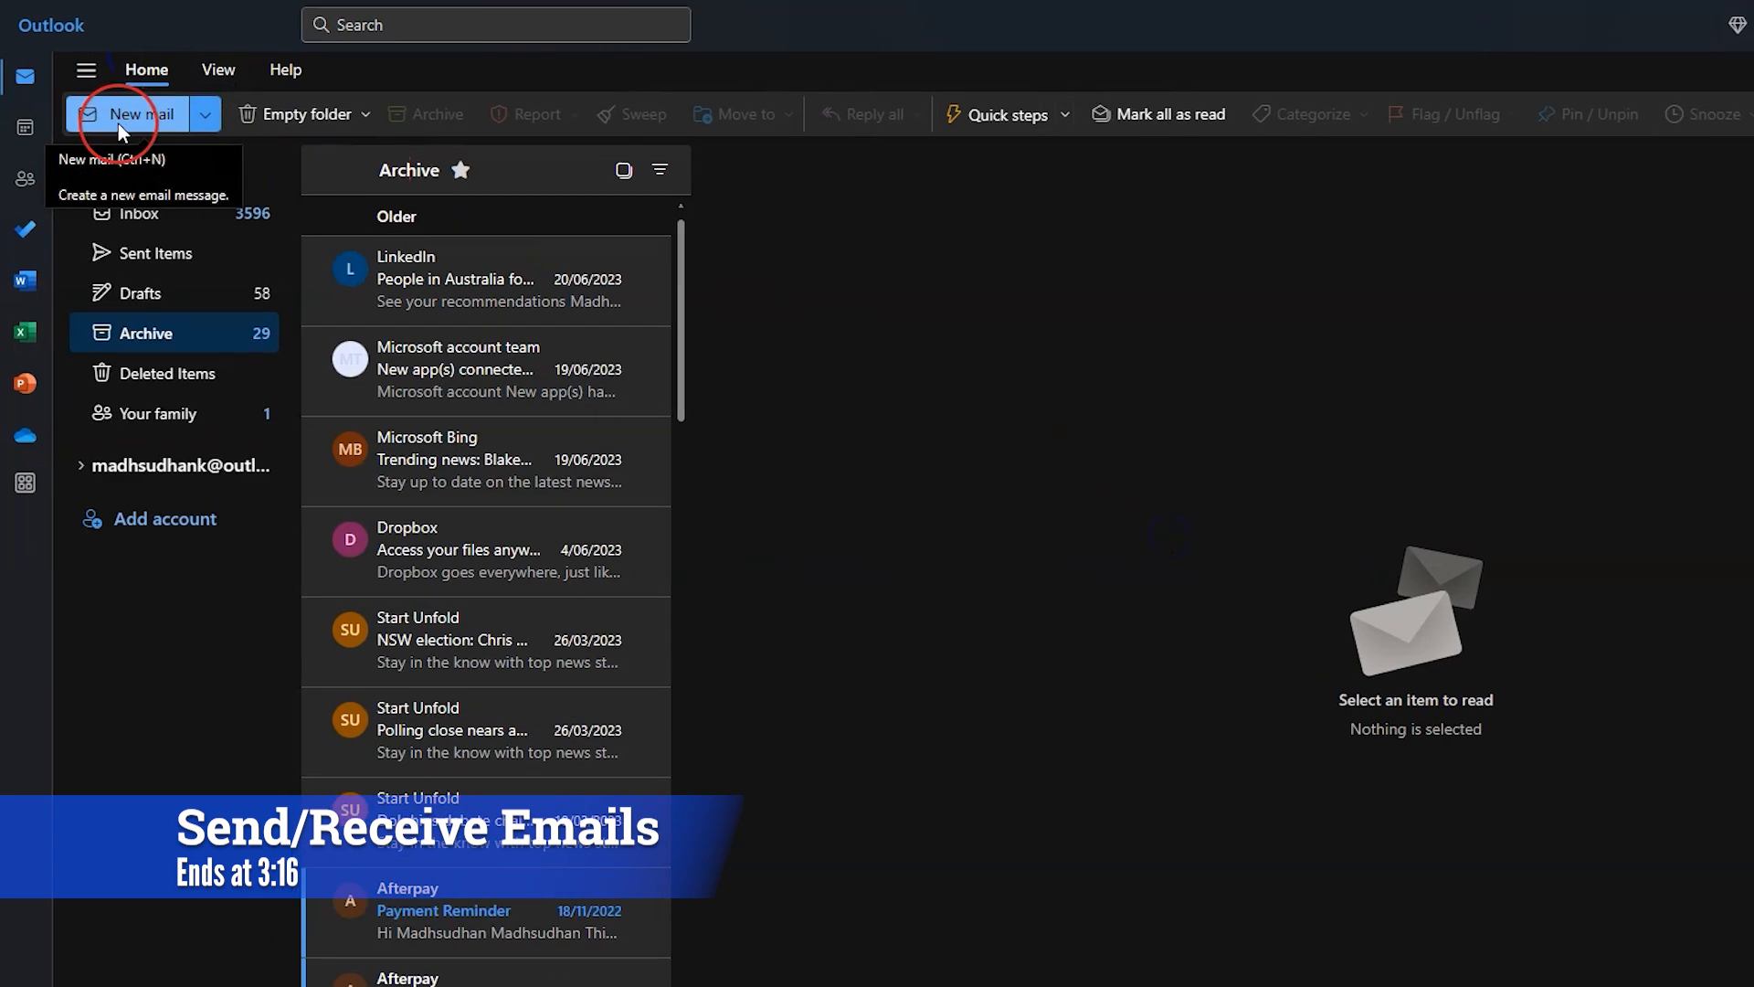
- Start a new email, enter the recipient's and the Cc recipient's email addresses, and show the Bcc field
{"action": "left_click", "coordinate": [205, 114]}
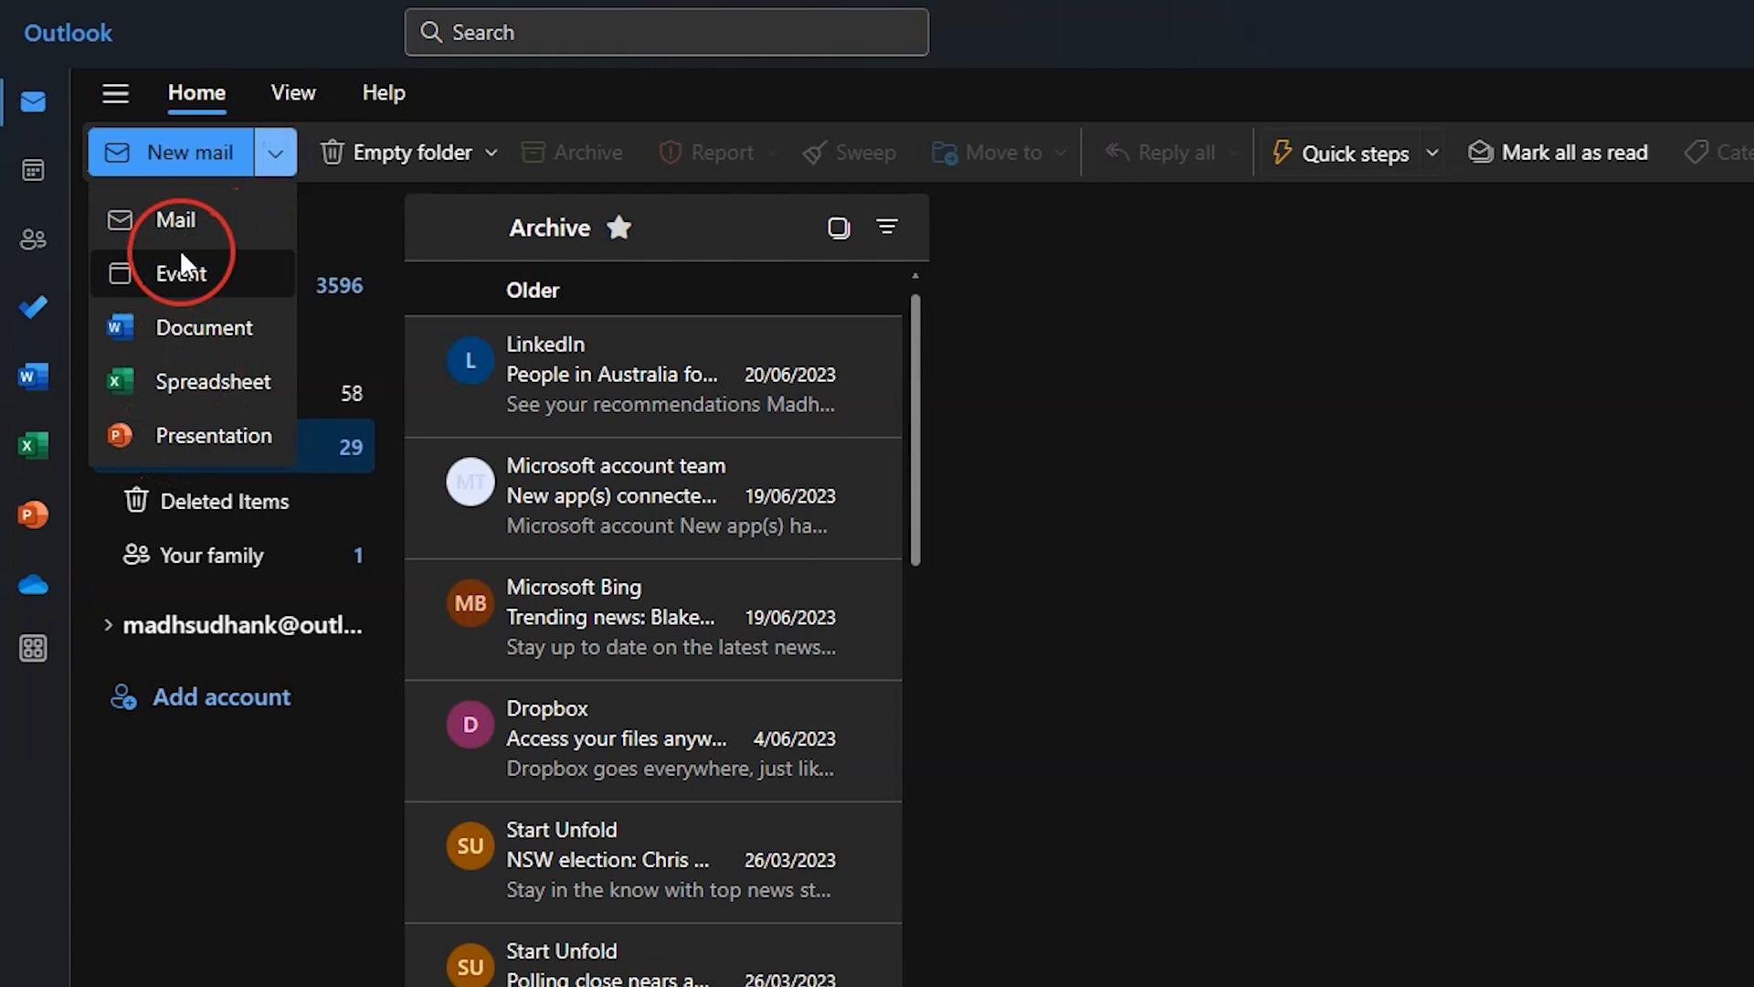
{"action": "left_click", "coordinate": [196, 154]}
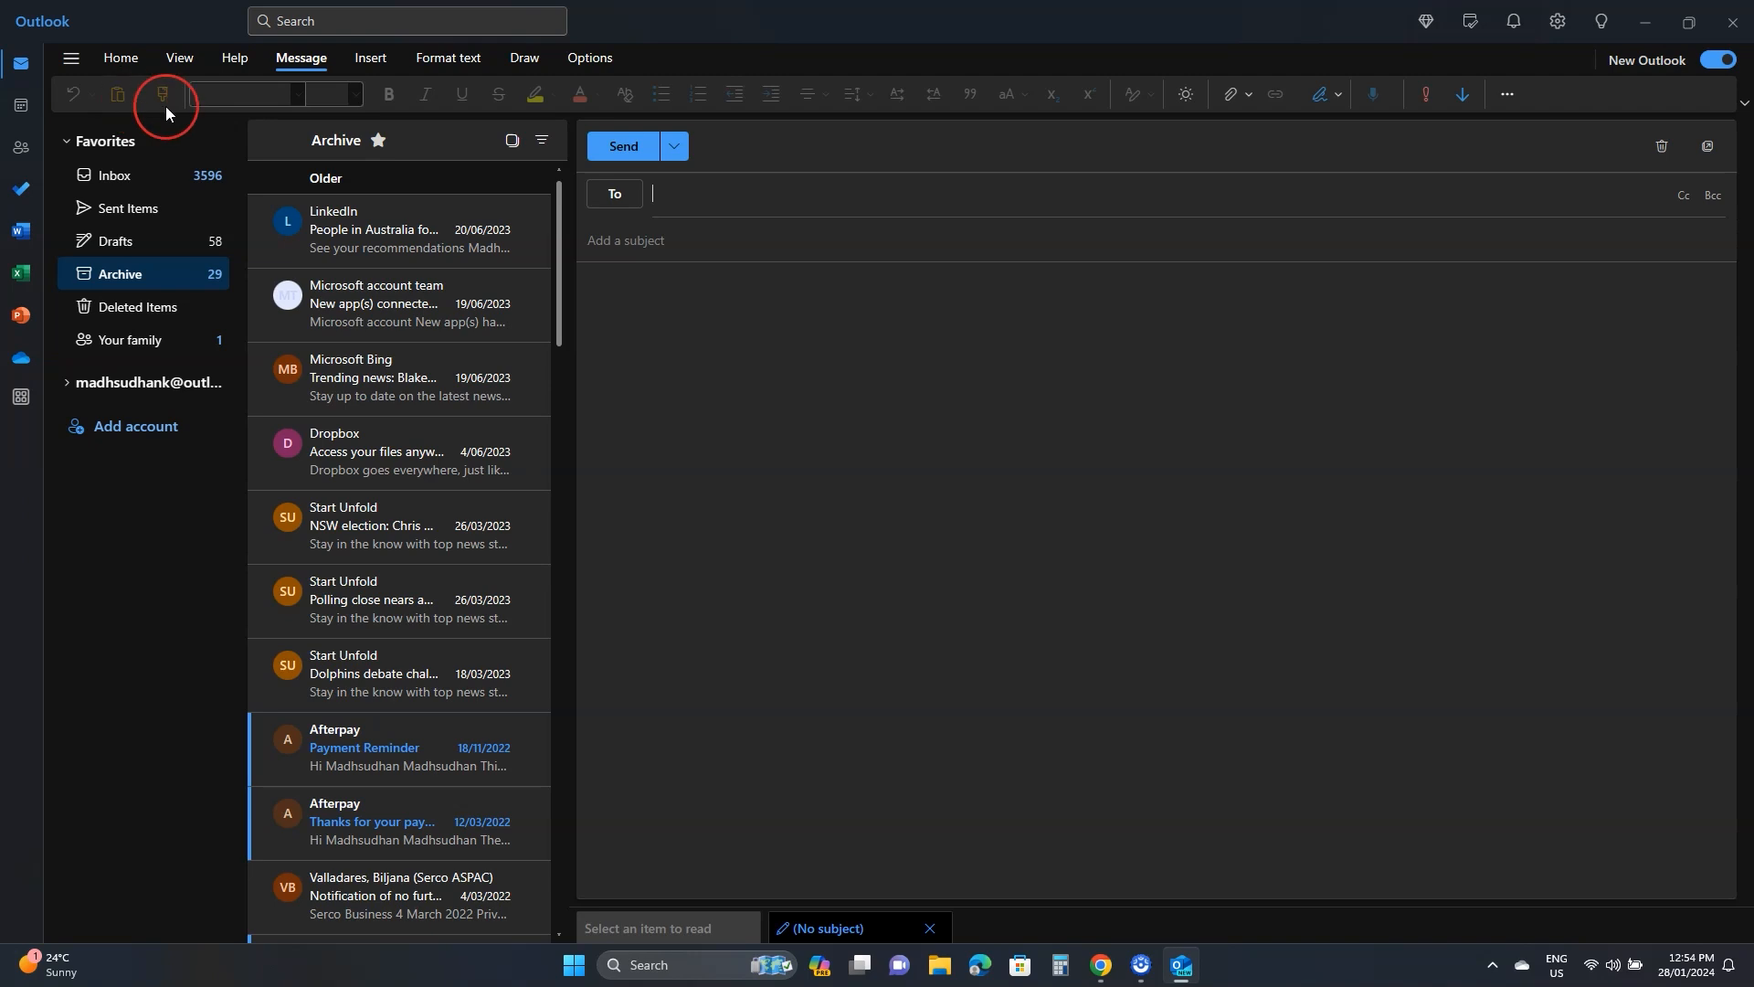
{"action": "left_click", "coordinate": [678, 192]}
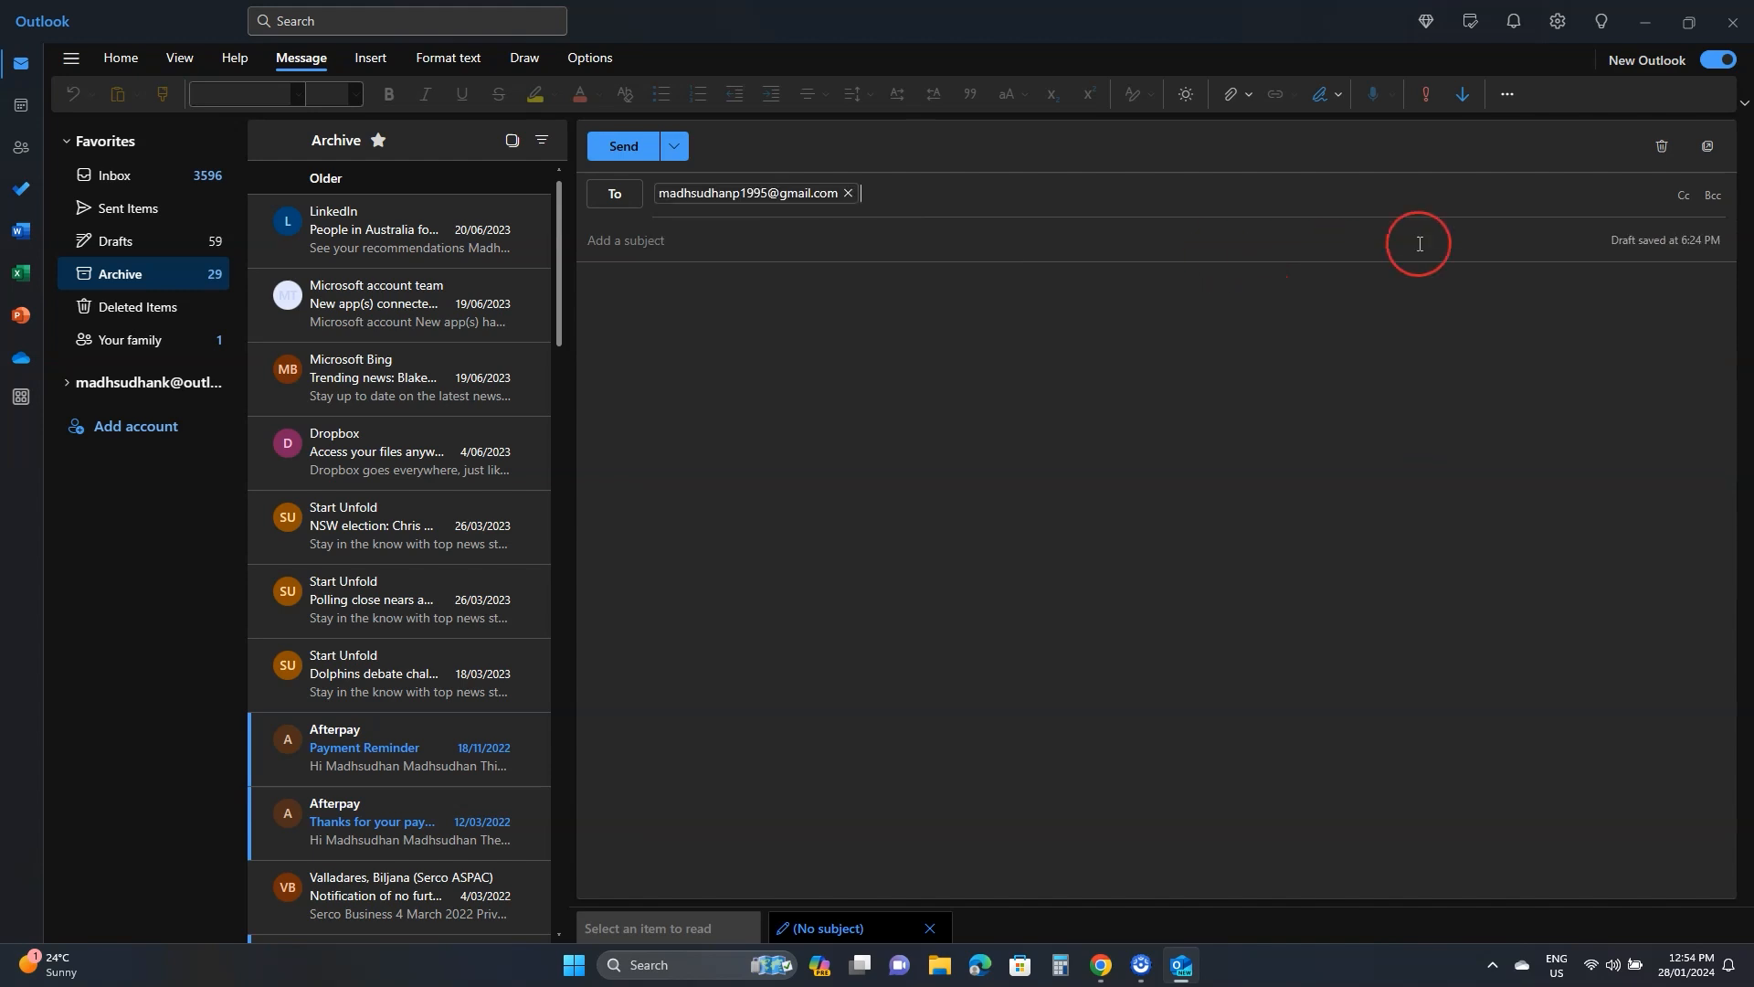
{"action": "left_click", "coordinate": [1675, 193]}
{"action": "left_click", "coordinate": [1711, 197]}
- Set the email's subject to "Rent Due Monday" and place the cursor in the message body
{"action": "left_click", "coordinate": [1005, 322]}
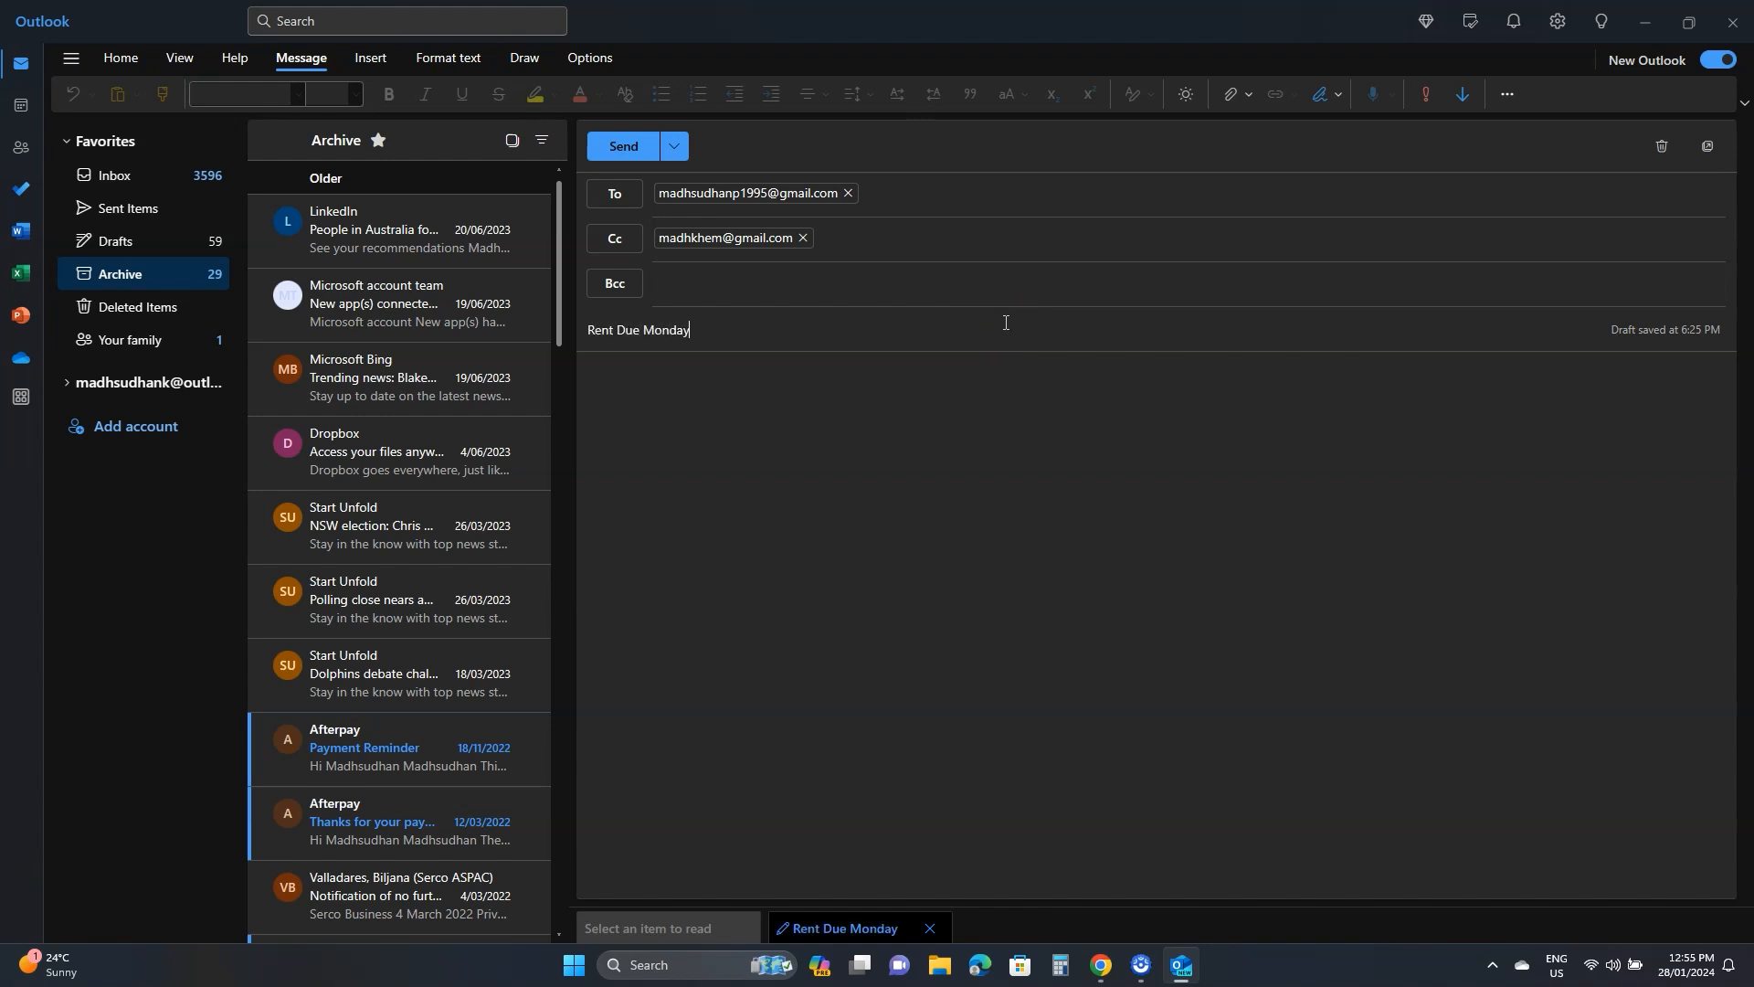
{"action": "left_click_drag", "start_coordinate": [691, 334], "coordinate": [666, 336]}
{"action": "left_click", "coordinate": [687, 388]}
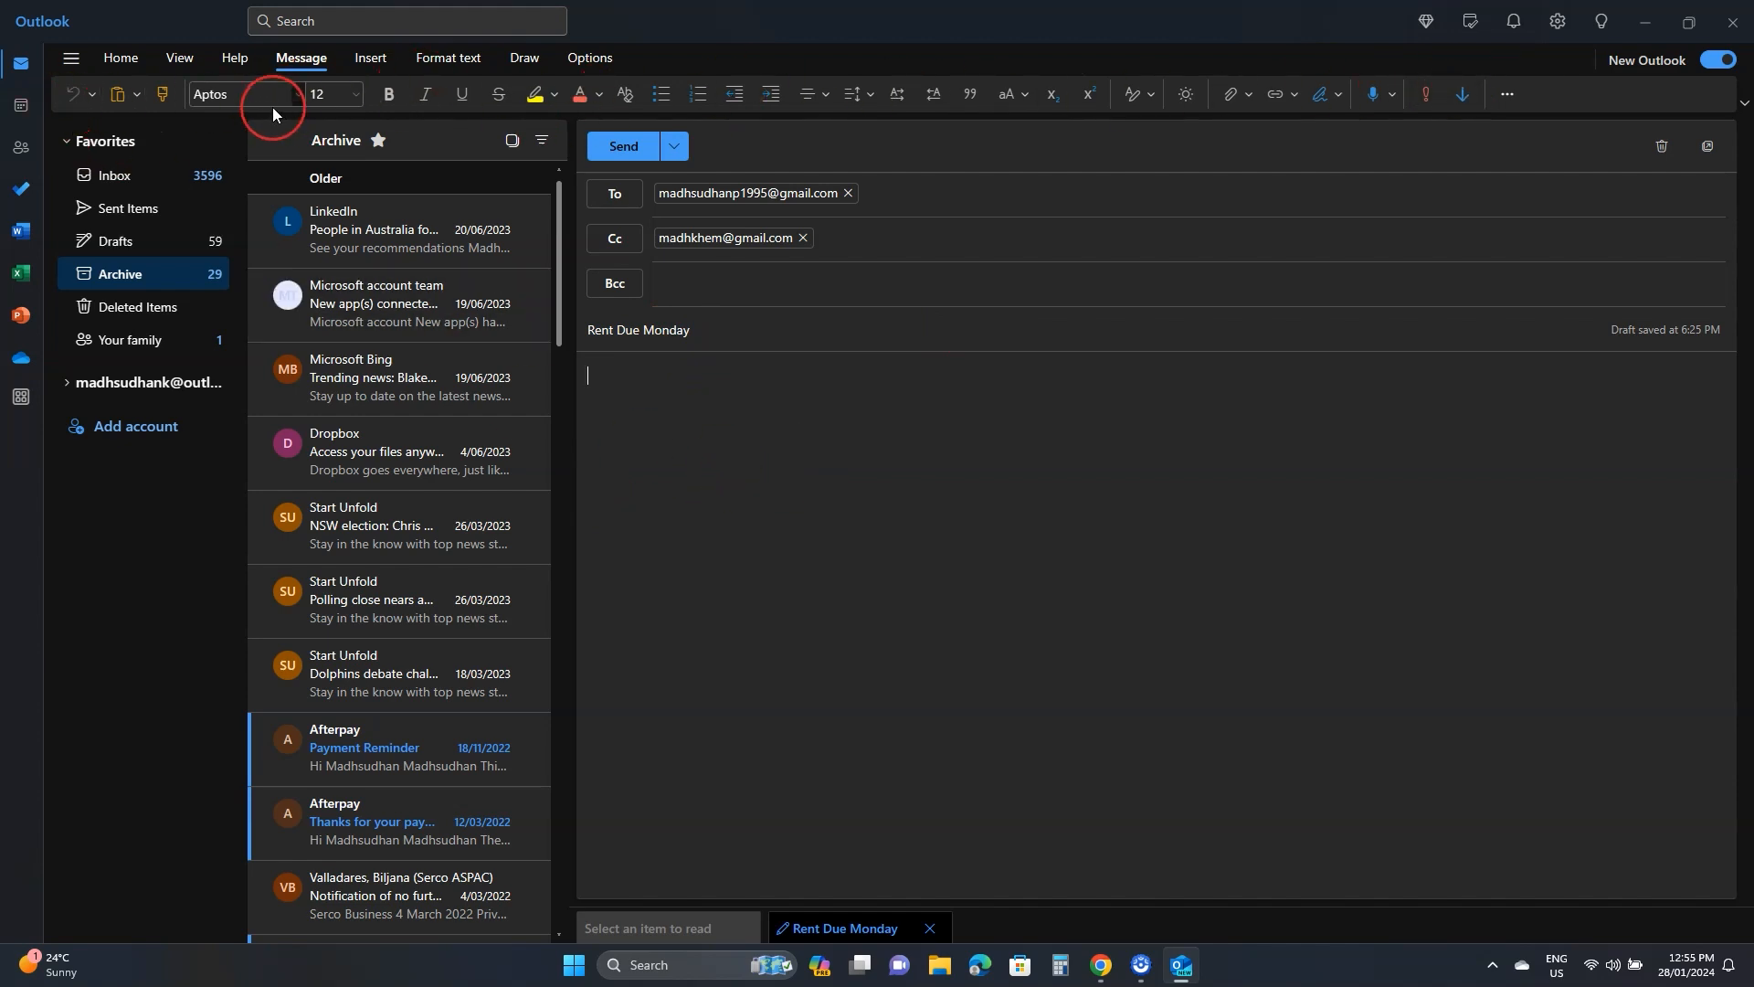
- Check the font settings and try the light background for the message
{"action": "left_click", "coordinate": [298, 94]}
{"action": "left_click", "coordinate": [318, 96]}
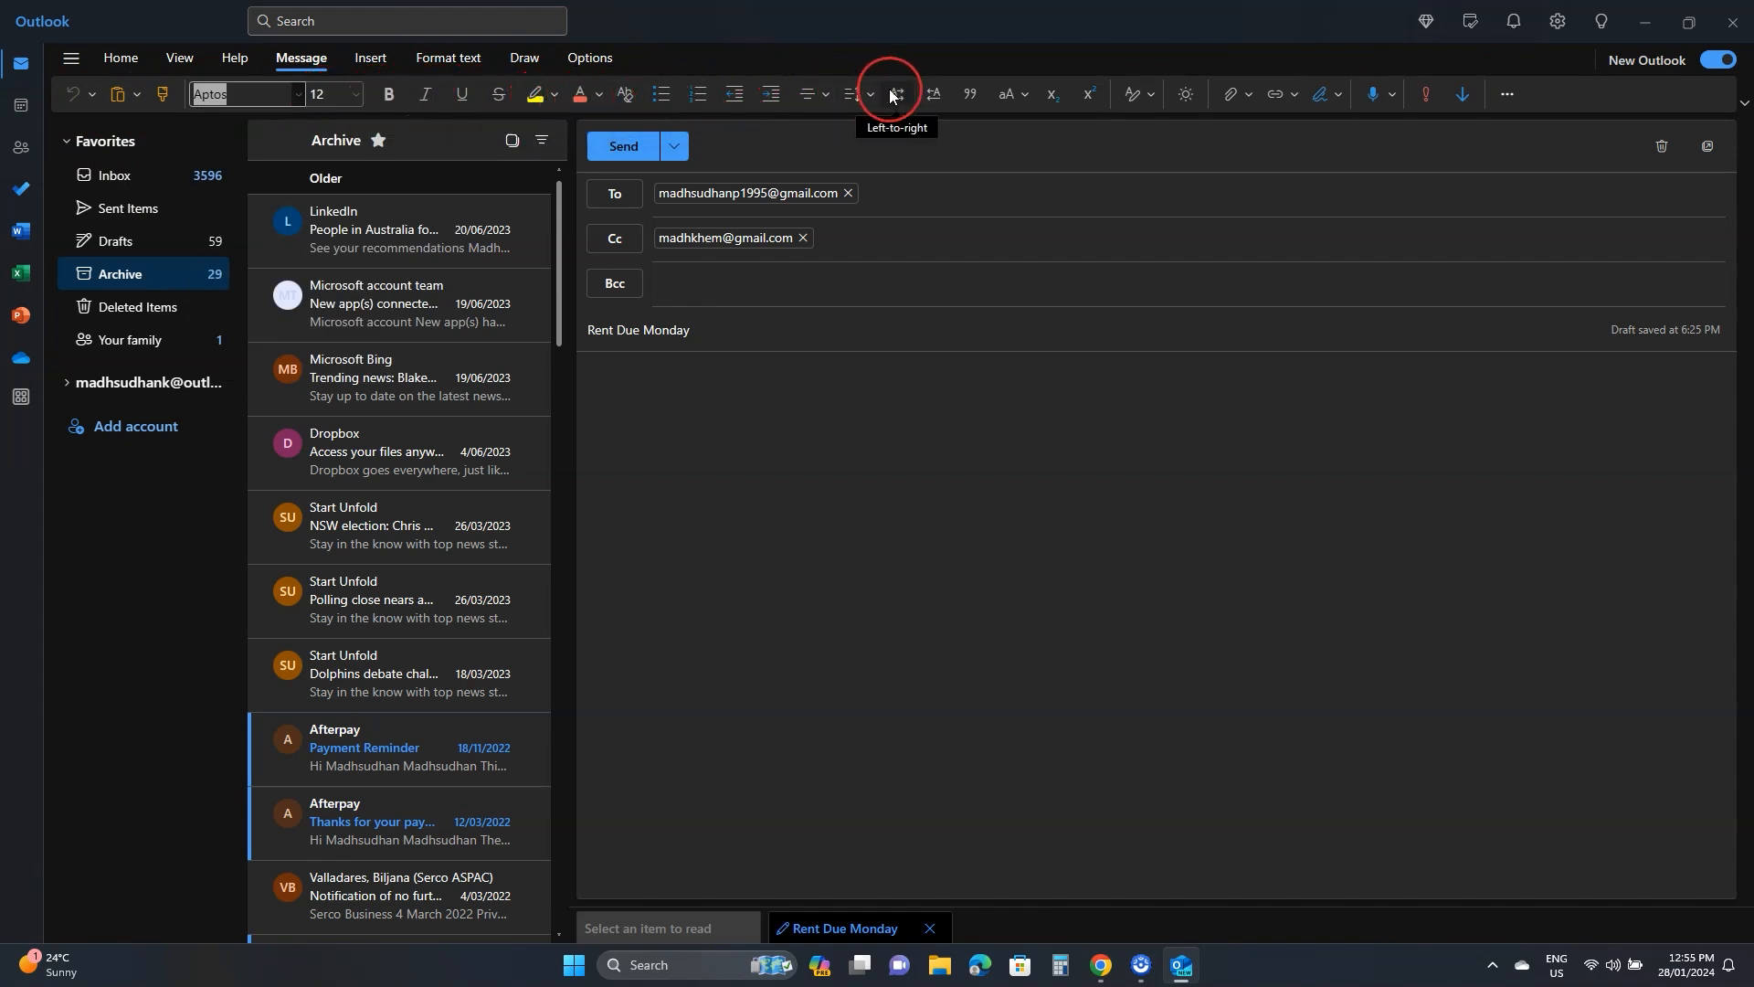
{"action": "left_click", "coordinate": [1191, 95]}
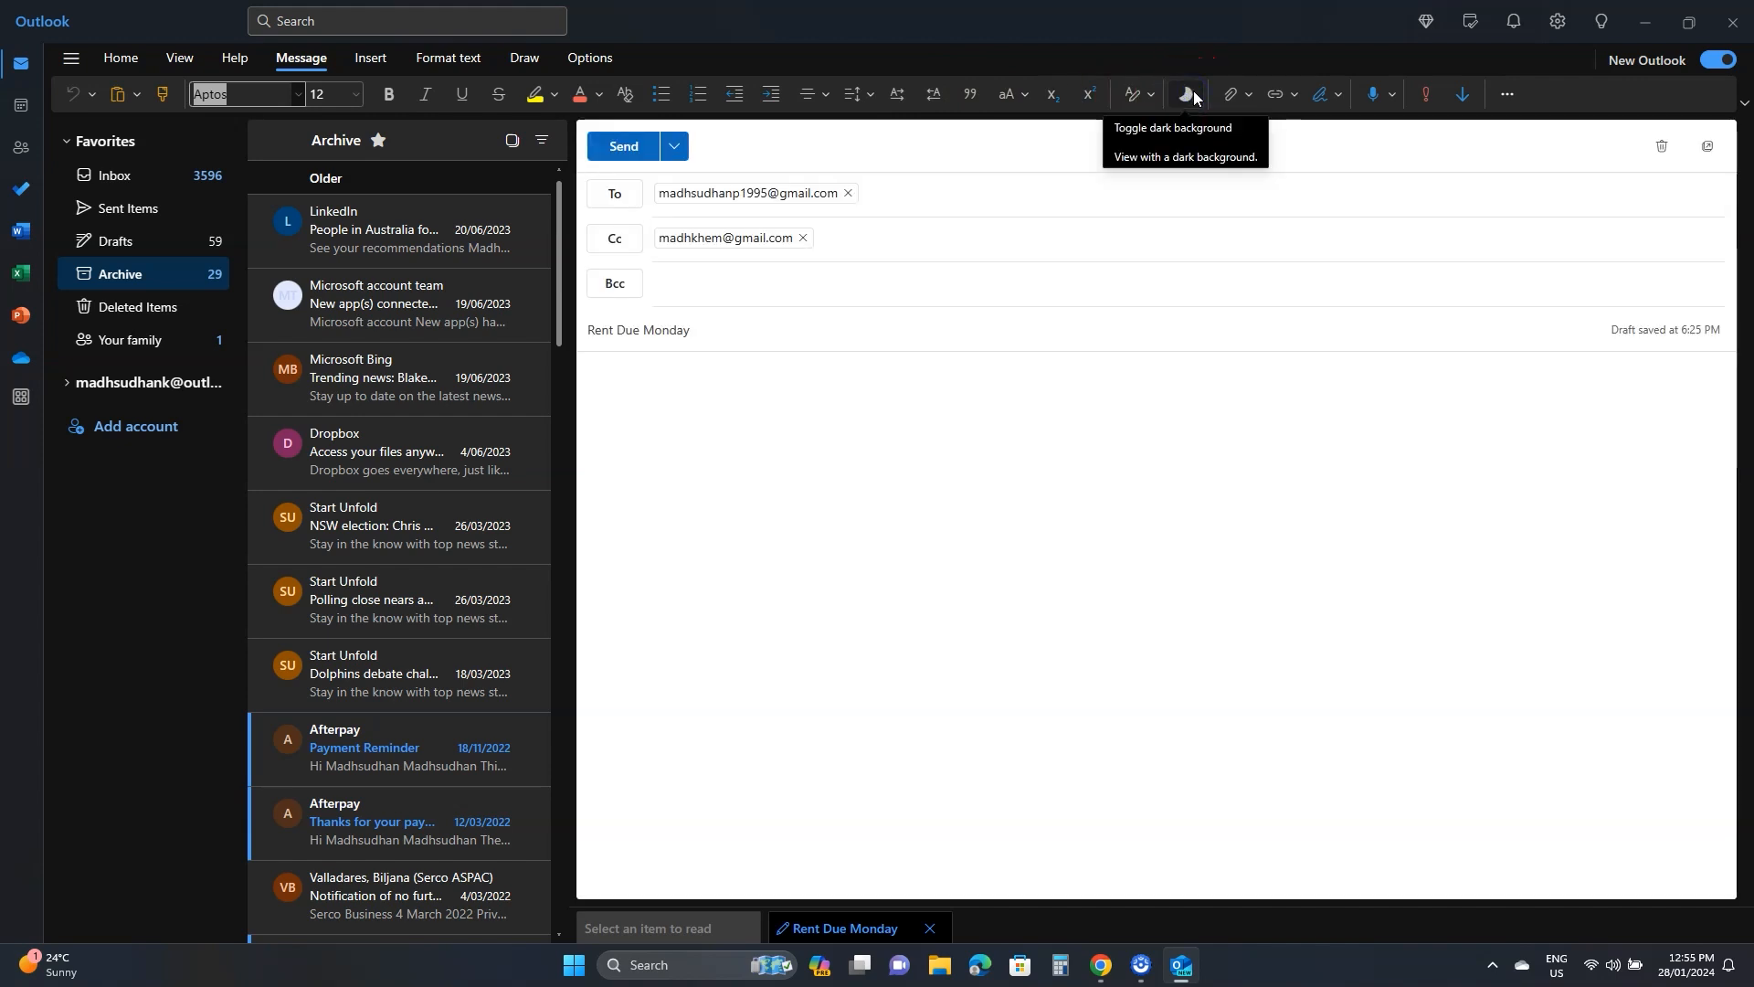
{"action": "left_click", "coordinate": [1193, 91]}
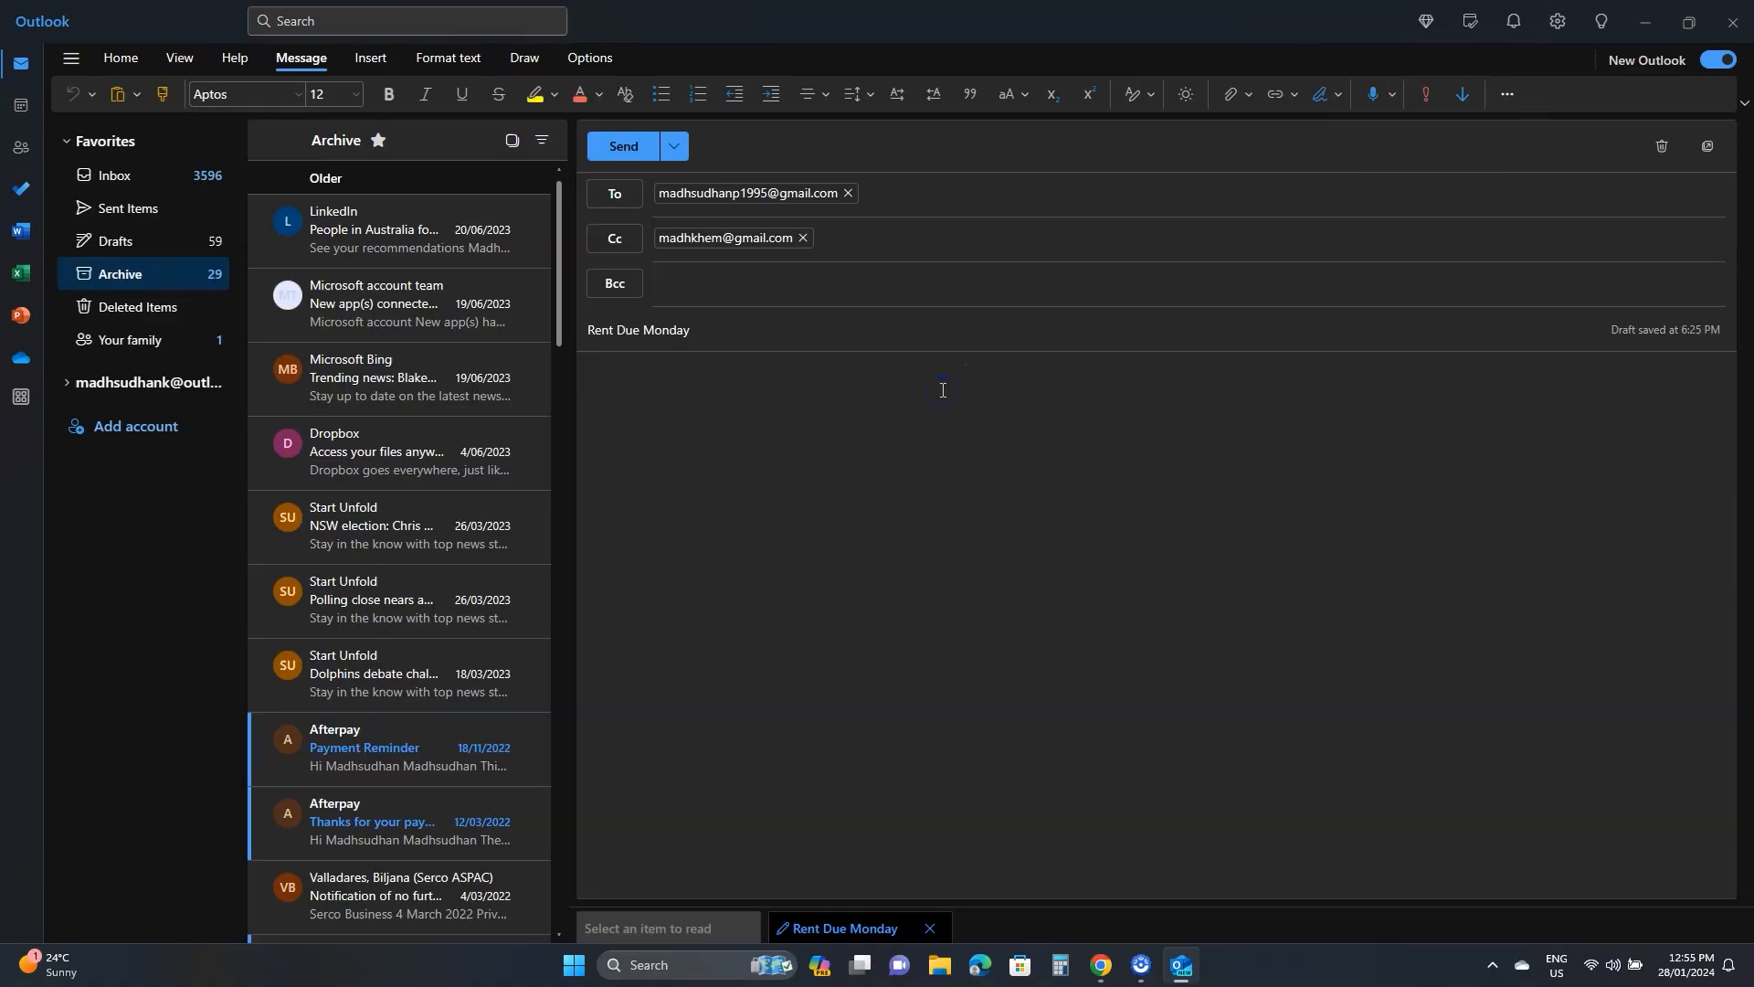
- Greet the recipient by name and begin the message with "This is a reminder that your rent is due next Monday."
{"action": "type", "text": "Hi, Madhsudhan"}
{"action": "key", "text": "Return"}
{"action": "key", "text": "Return"}
{"action": "type", "text": "This is a reminder that your rent is due"}
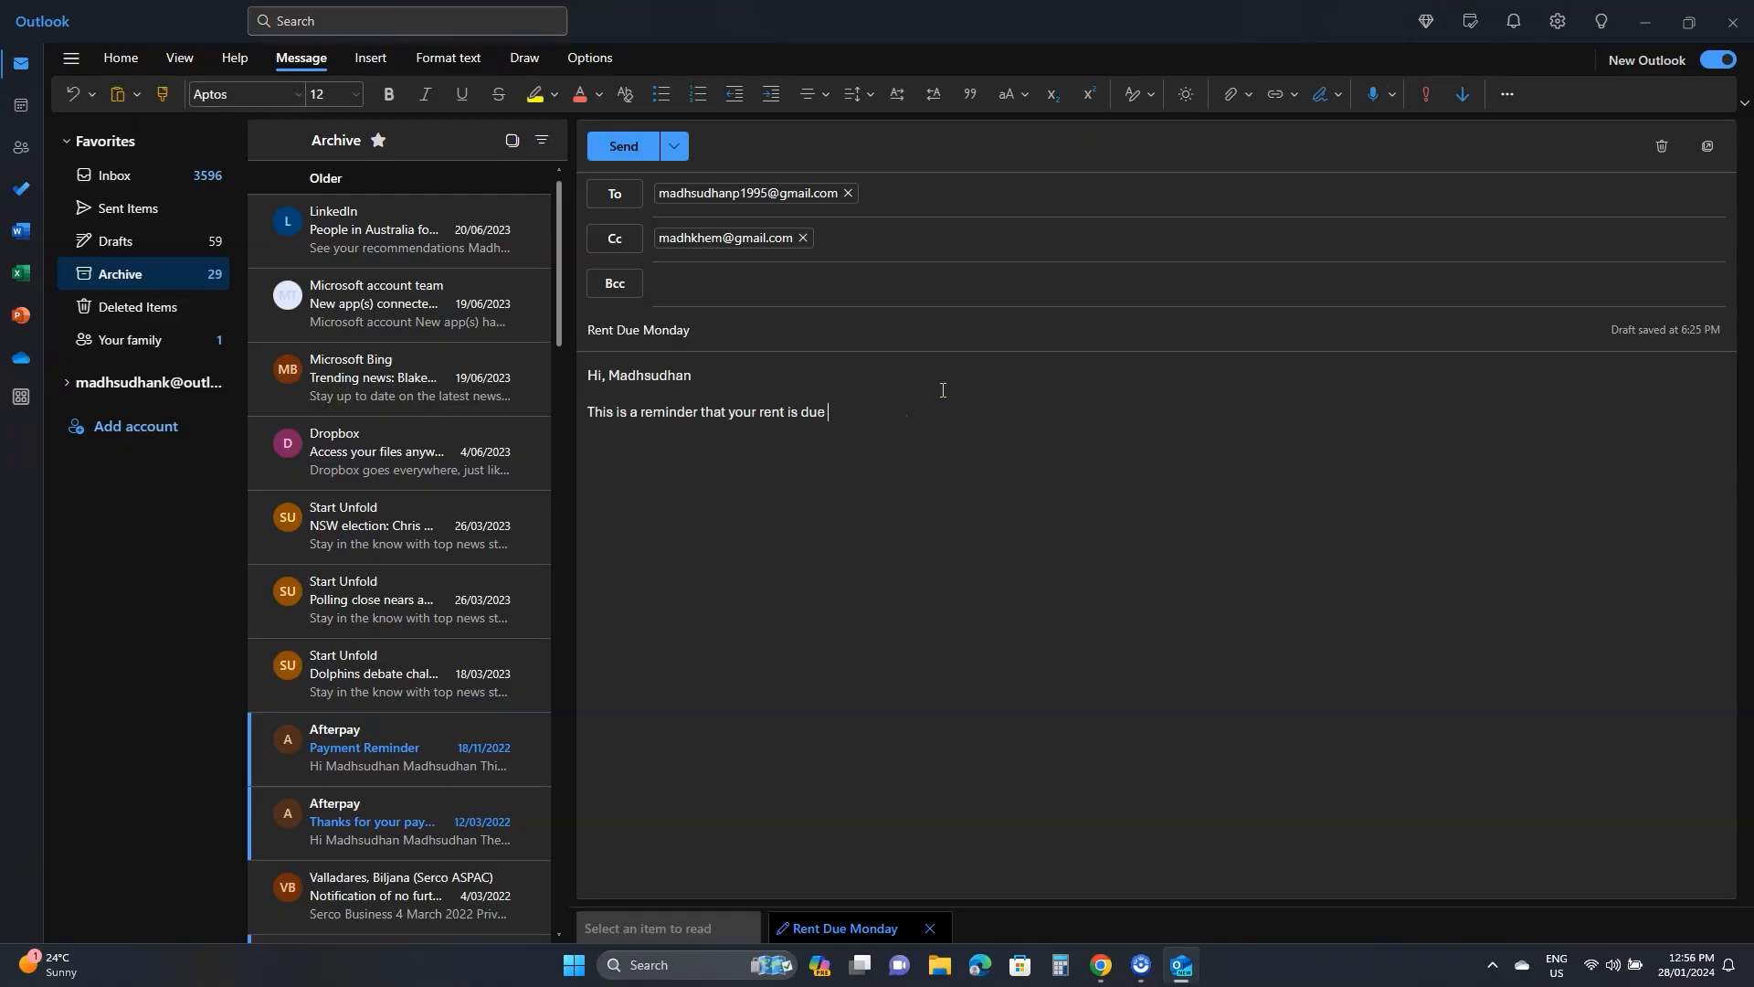
- Add "I have attached the PDF file. Click here to pay or give me a call." and sign off with "Kind regards," and the sender's name
{"action": "type", "text": "DF file. Click here to pay or give me a call."}
{"action": "key", "text": "Return"}
{"action": "key", "text": "Return"}
{"action": "type", "text": "Kind regards,"}
{"action": "key", "text": "Return"}
{"action": "key", "text": "Return"}
{"action": "type", "text": "Madhsudhan"}
{"action": "left_click", "coordinate": [1060, 385]}
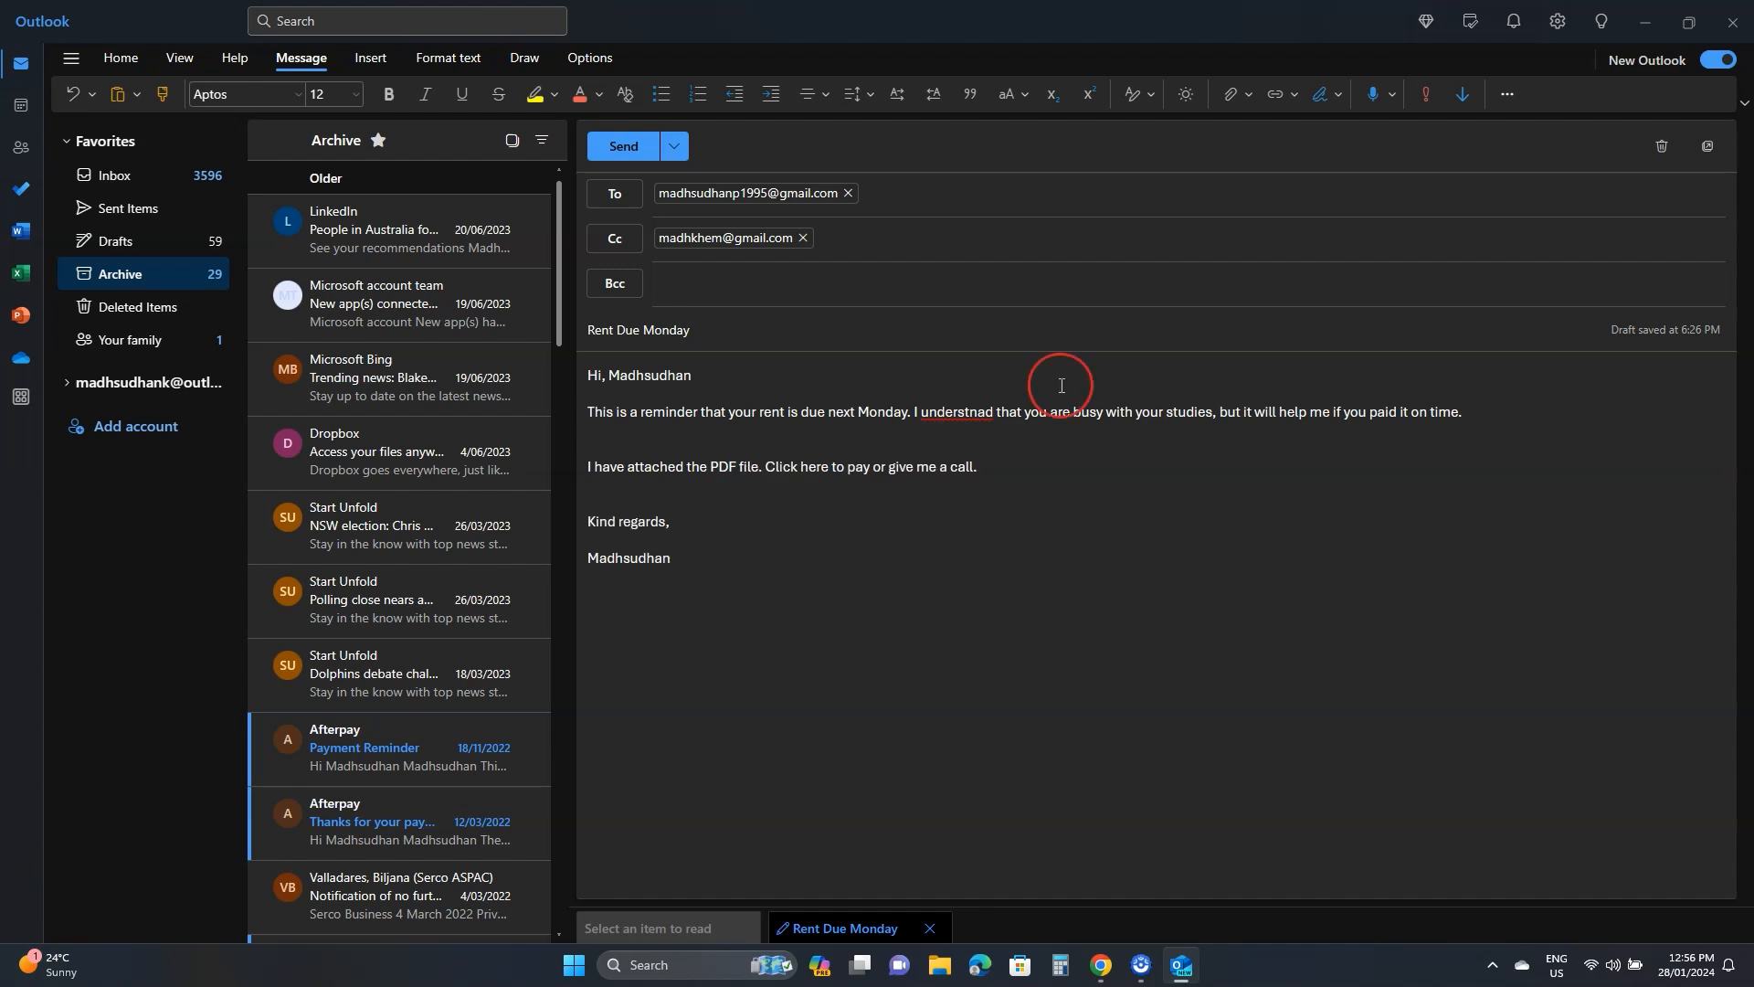
- Attach the 1Password Emergency Kit PDF from the computer's Downloads folder to the email
{"action": "left_click", "coordinate": [1227, 96]}
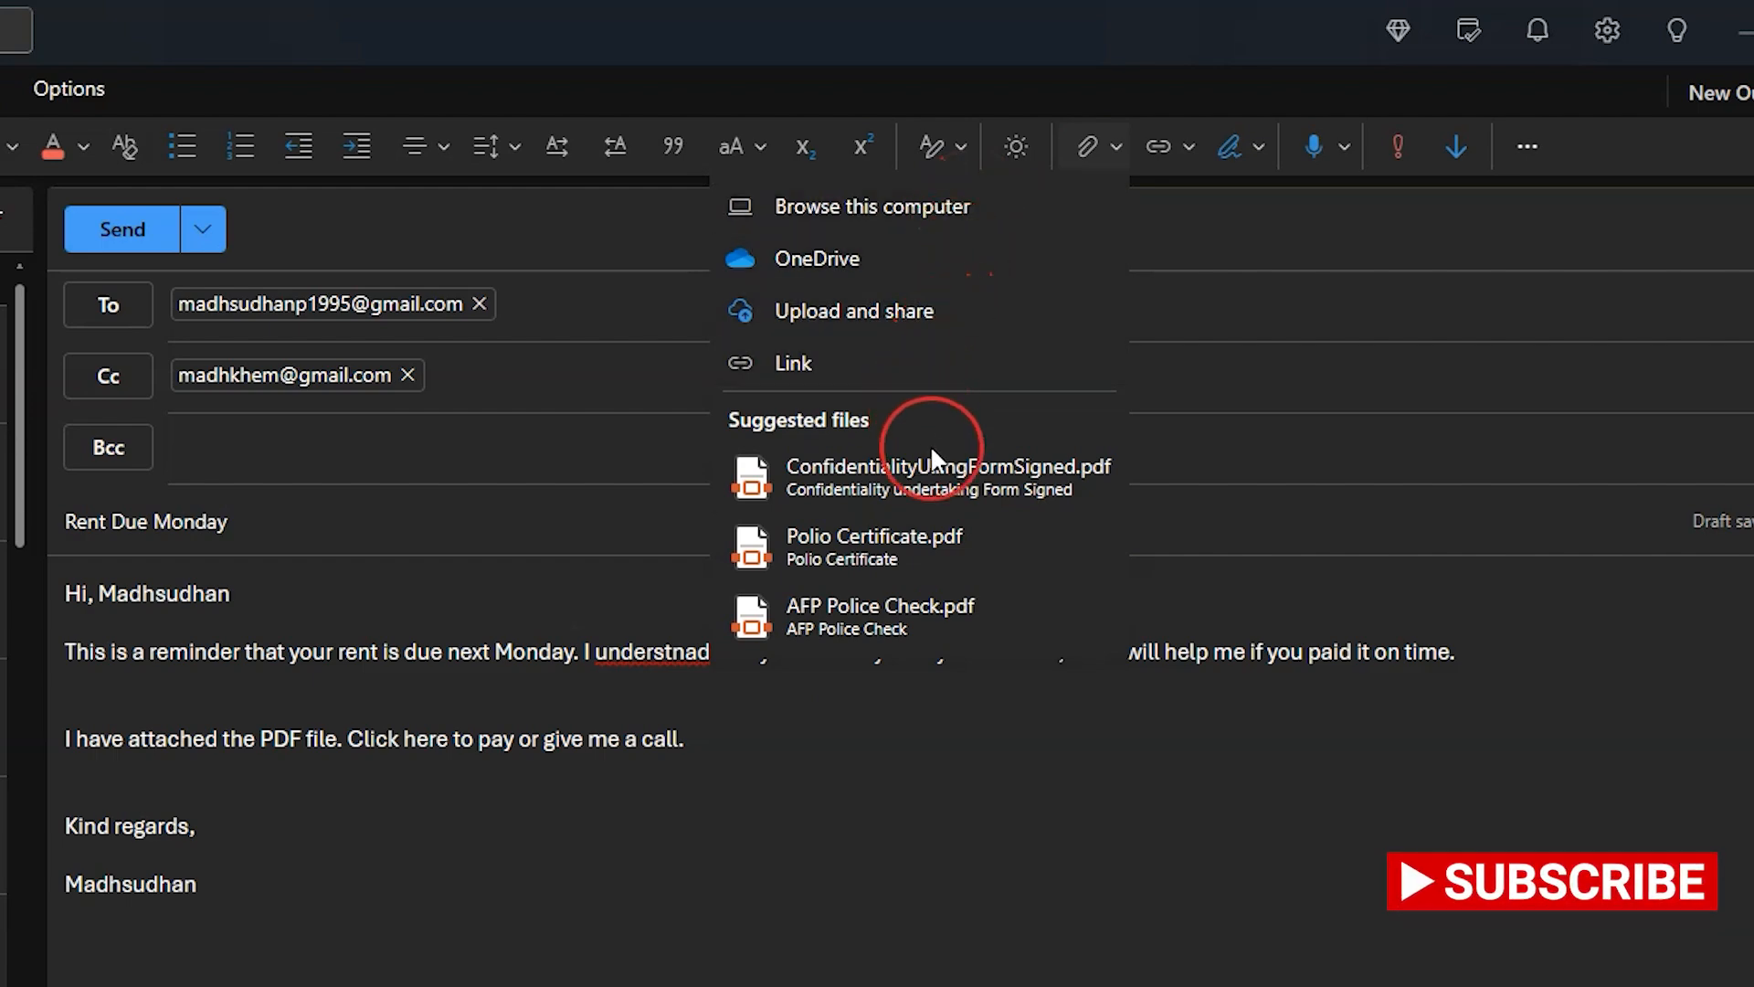
{"action": "left_click", "coordinate": [850, 210]}
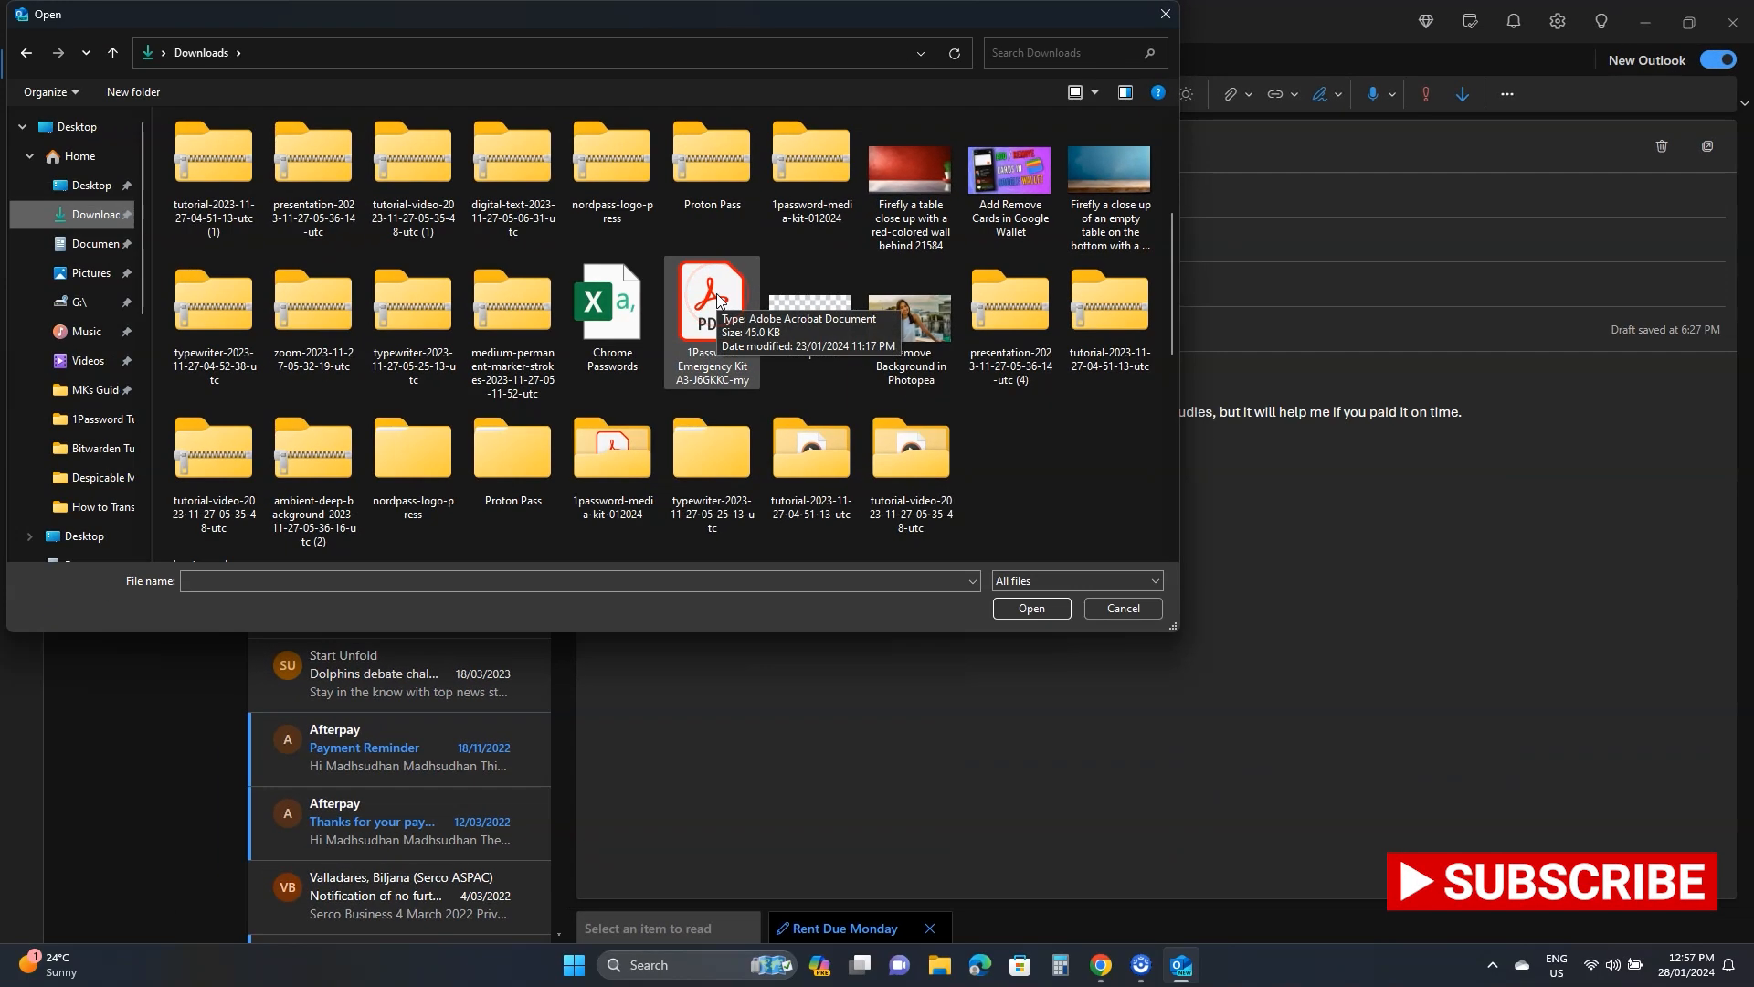
{"action": "double_click", "coordinate": [598, 347]}
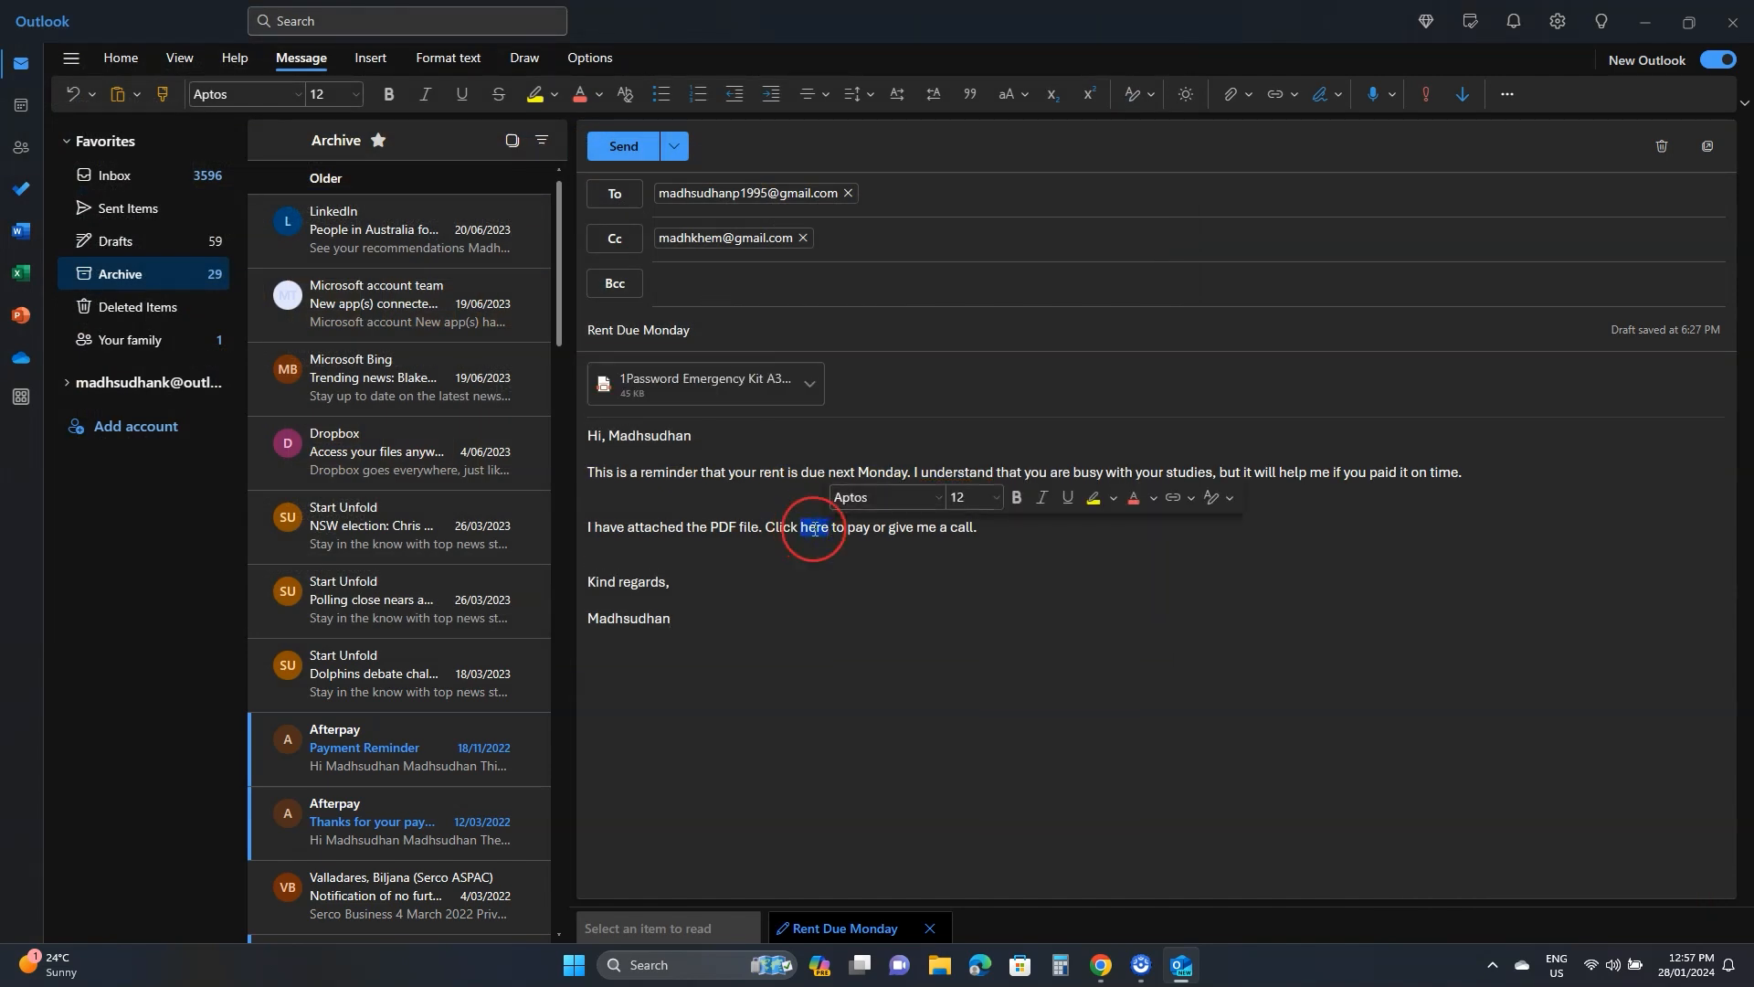
{"action": "left_click", "coordinate": [1263, 95]}
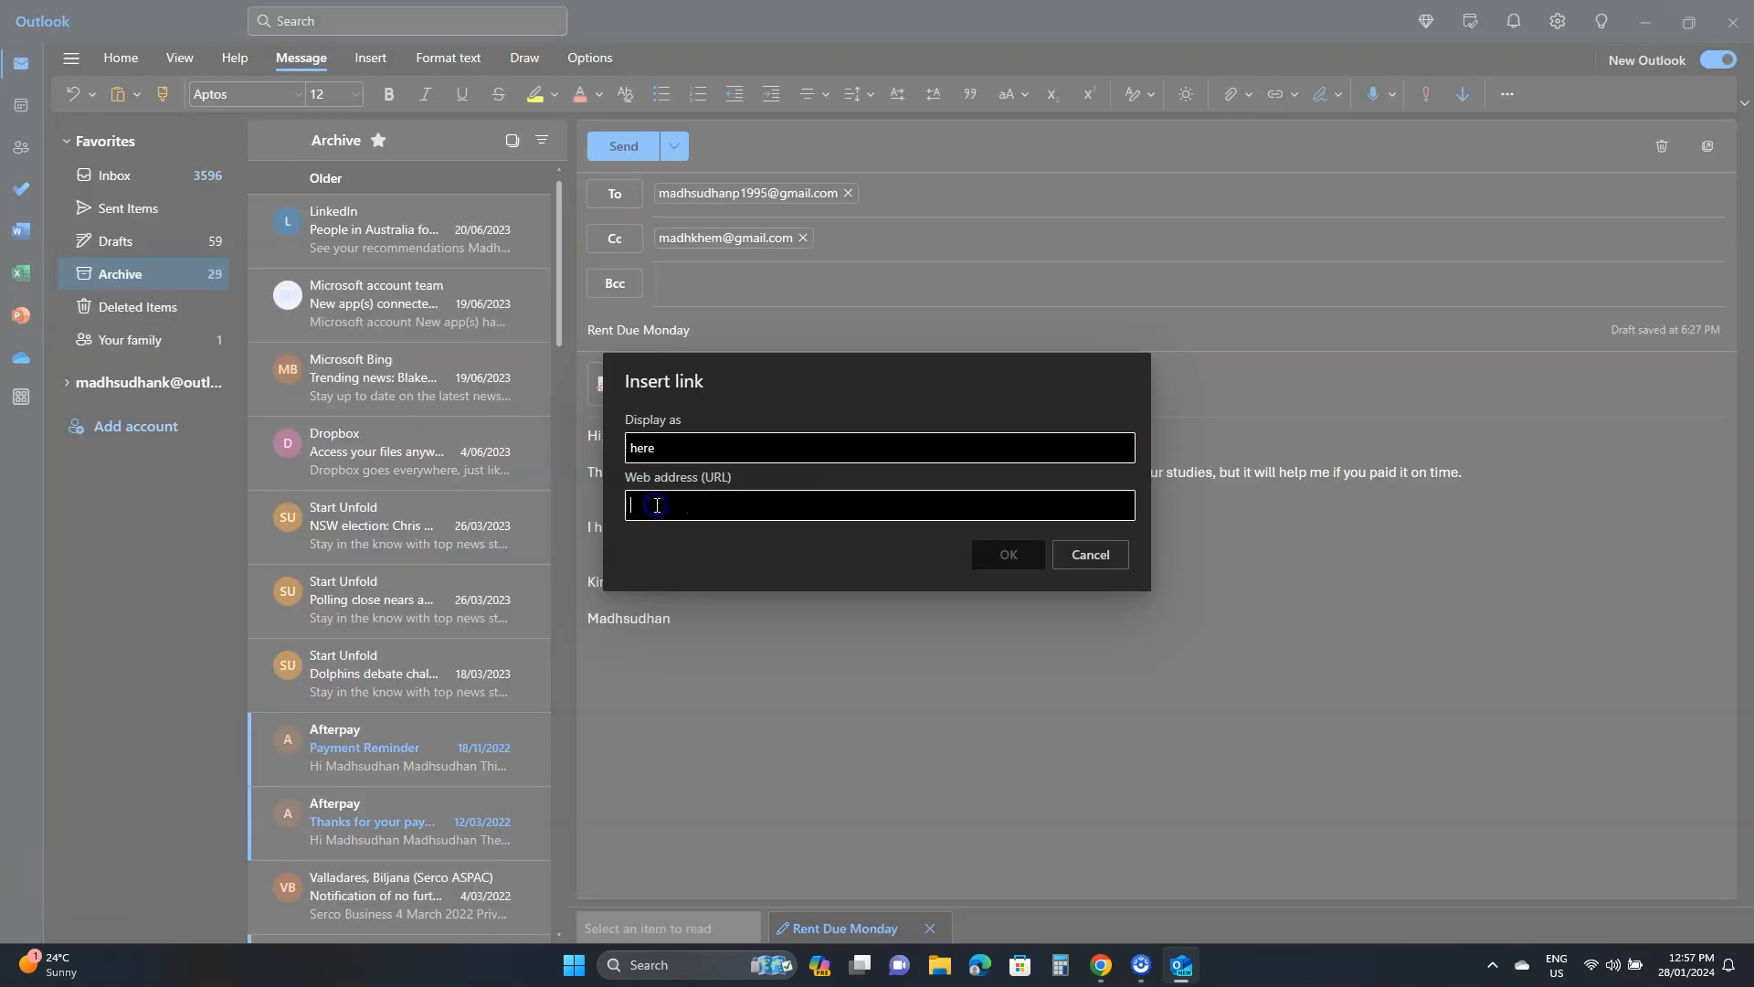
{"action": "type", "text": "https://www.mksguide.com/"}
{"action": "left_click", "coordinate": [808, 515]}
{"action": "left_click", "coordinate": [1005, 553]}
{"action": "left_click", "coordinate": [728, 236]}
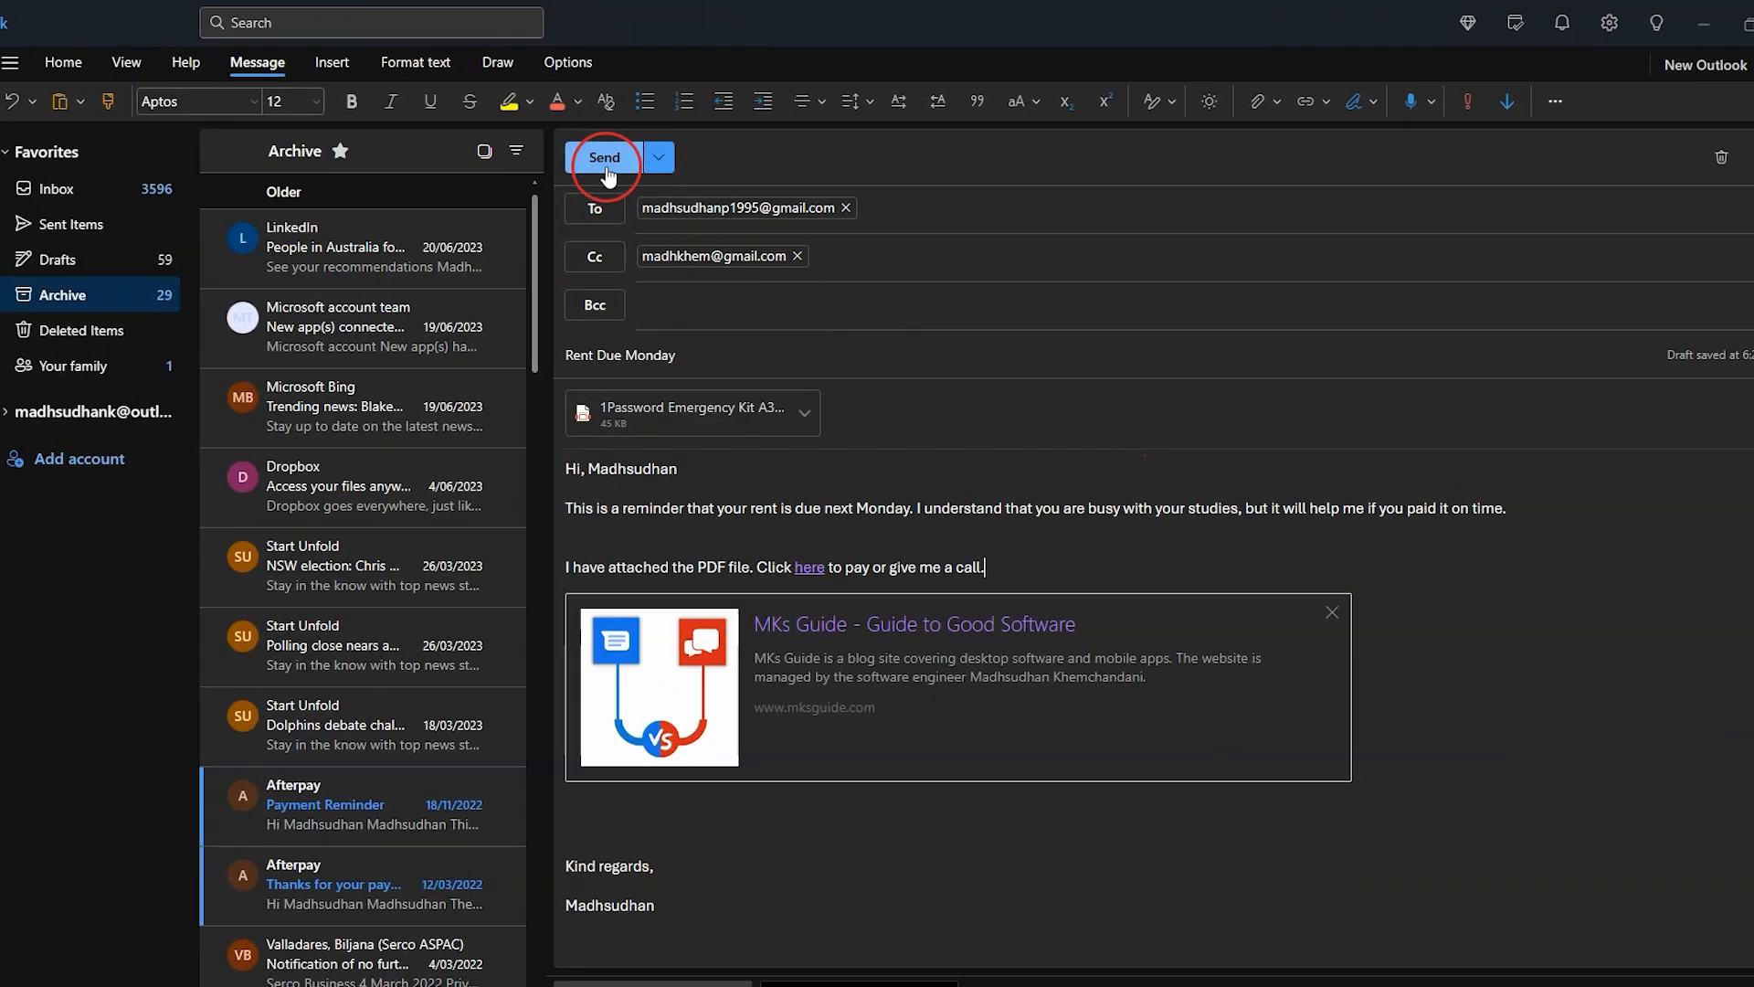
- Review the schedule send options for the rent reminder email and close them without scheduling
{"action": "left_click", "coordinate": [675, 147]}
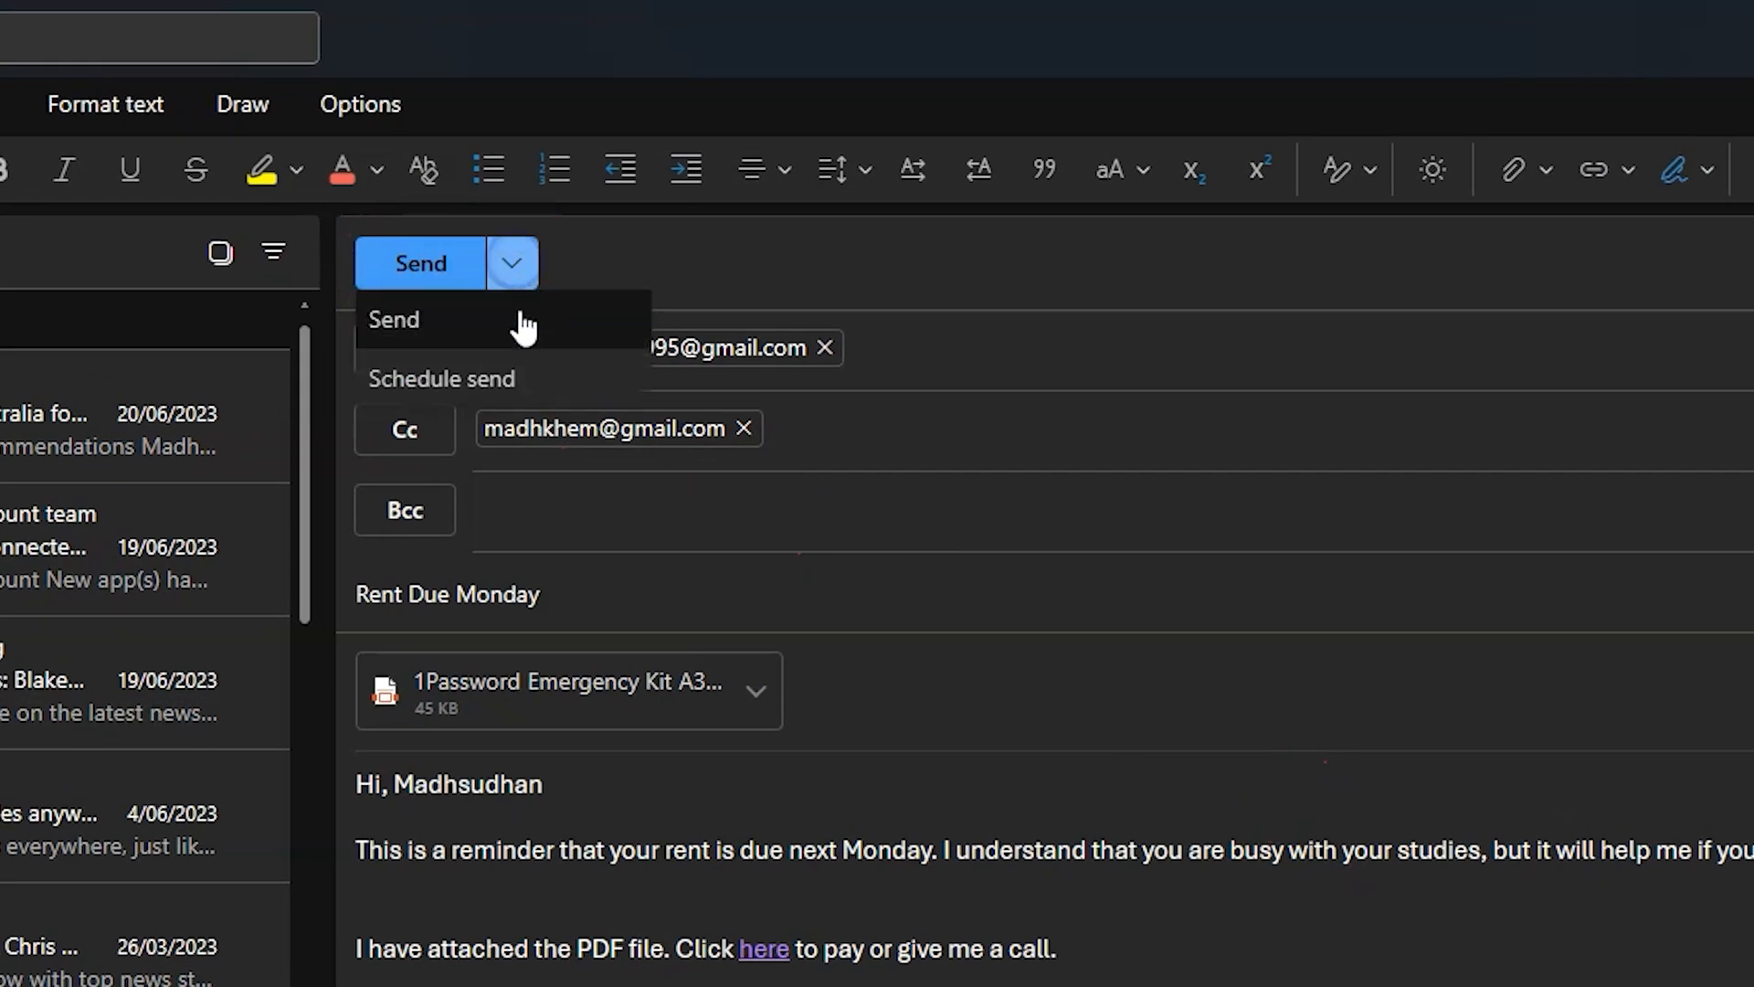
{"action": "left_click", "coordinate": [427, 400]}
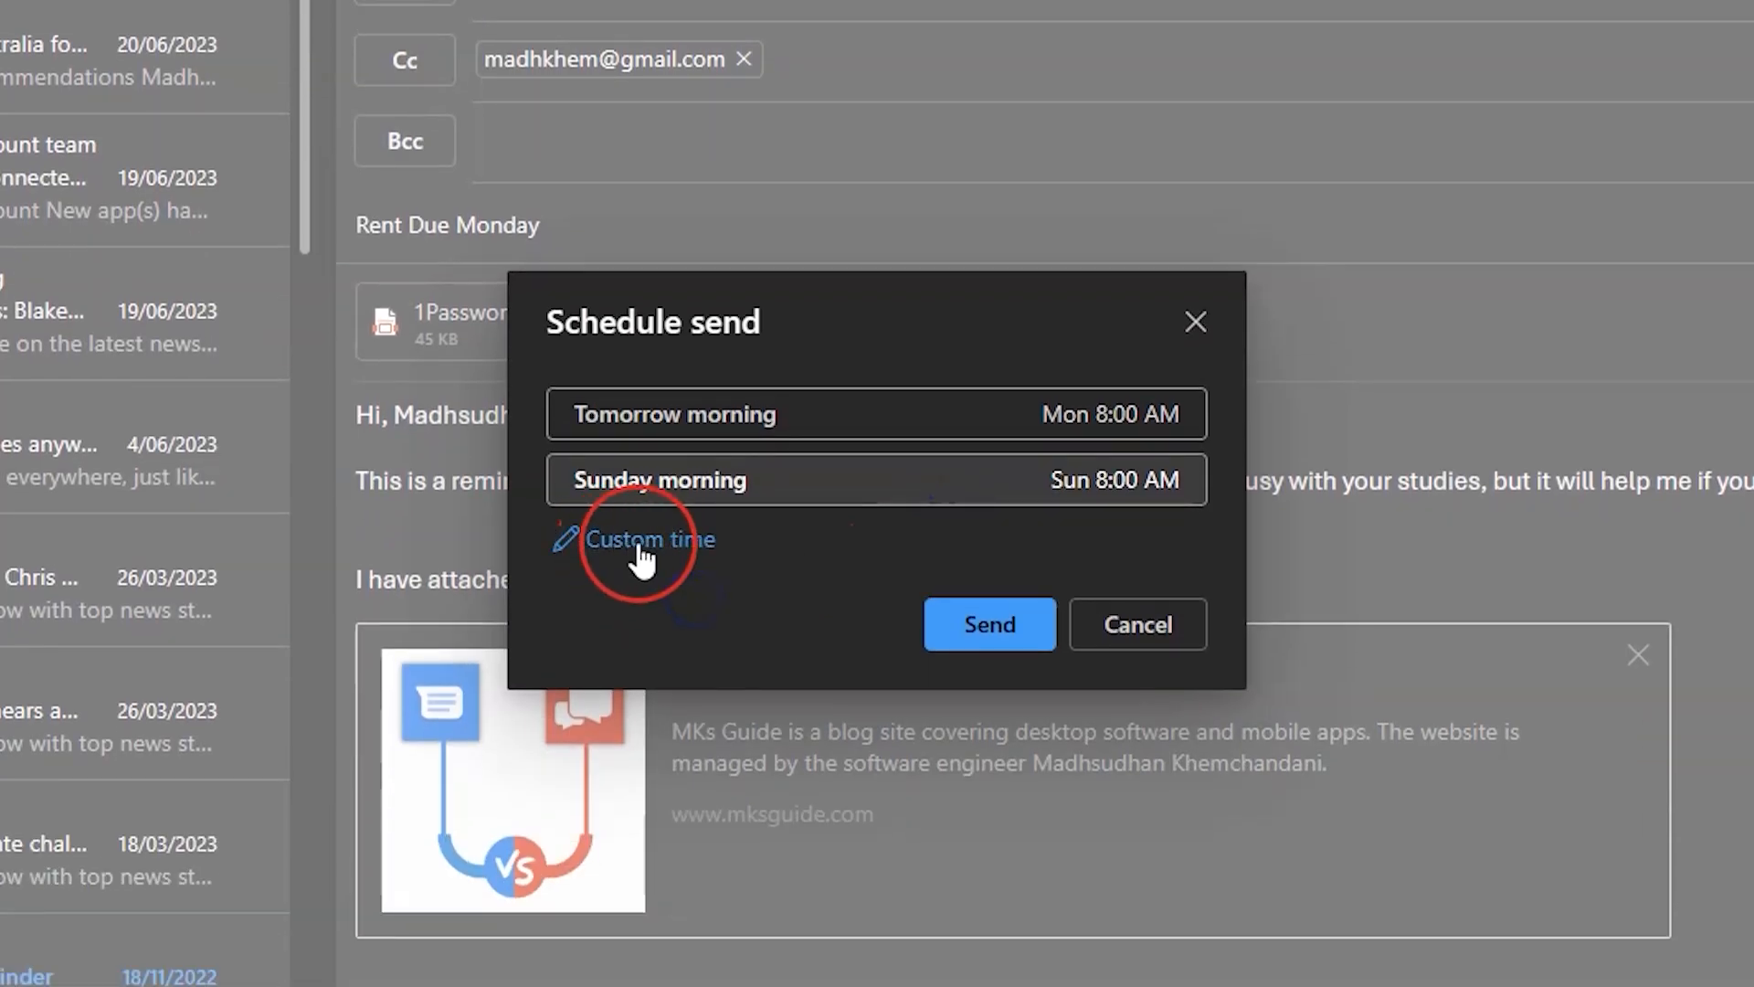
{"action": "left_click", "coordinate": [1138, 624]}
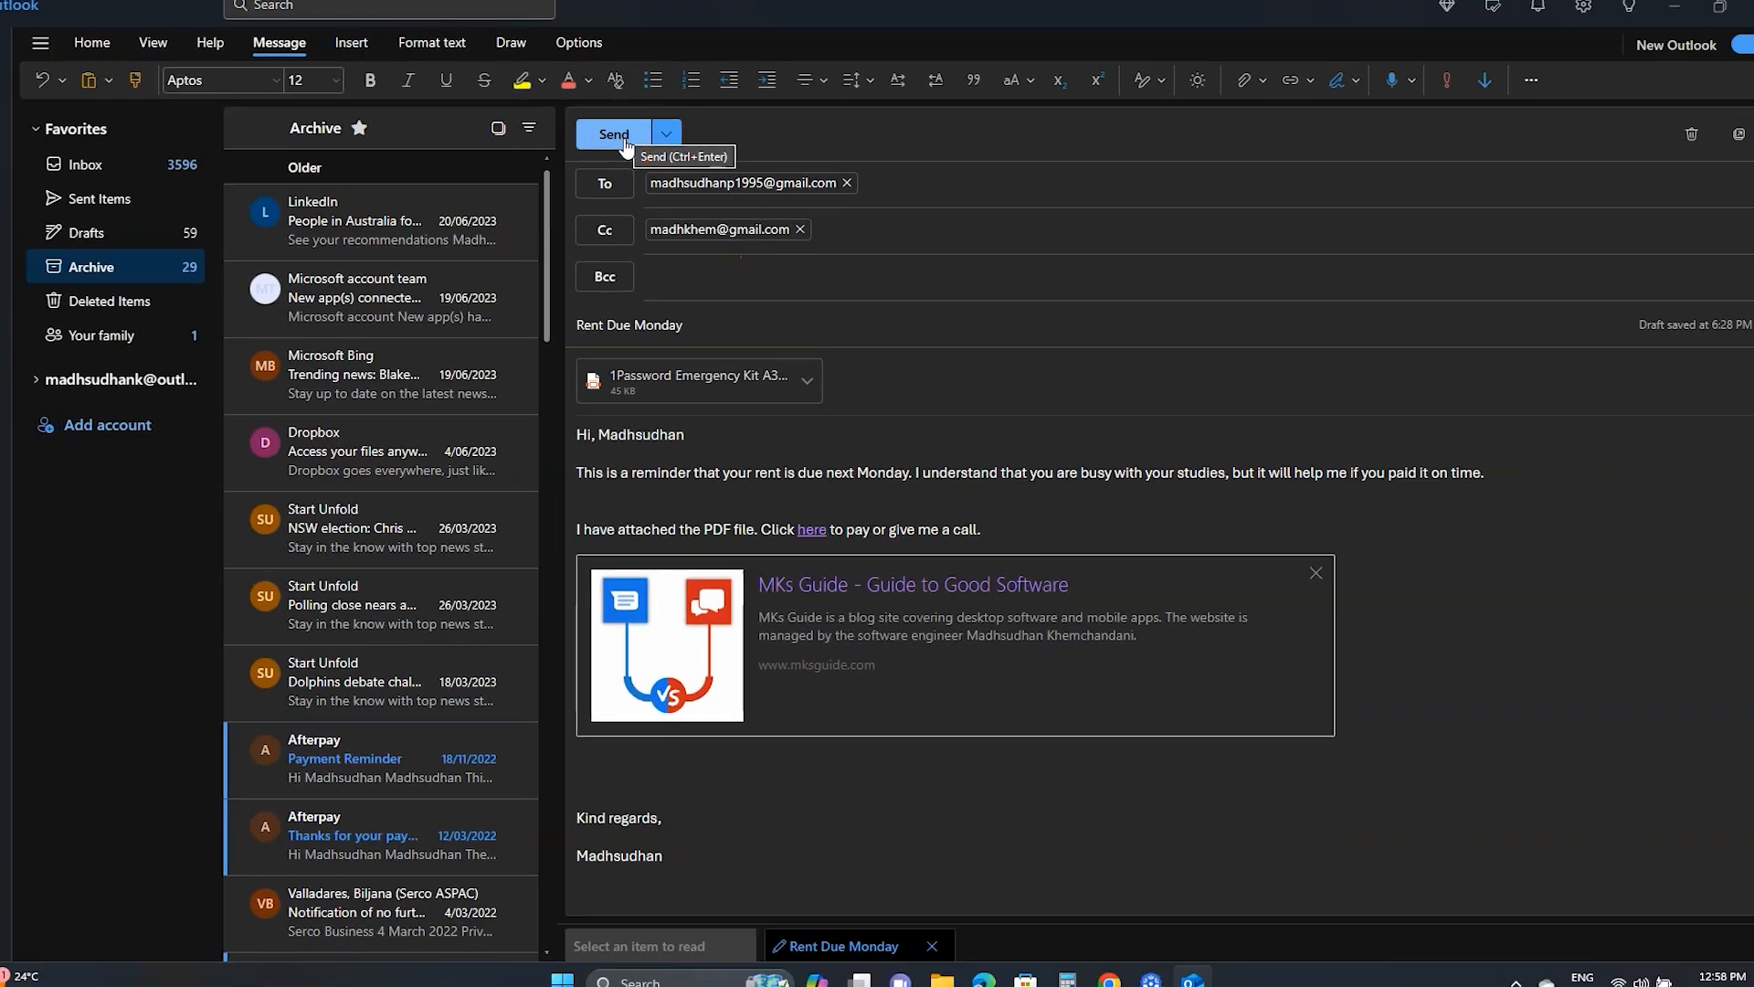
- Send the rent reminder email immediately and check it among the sent items
{"action": "left_click", "coordinate": [624, 140]}
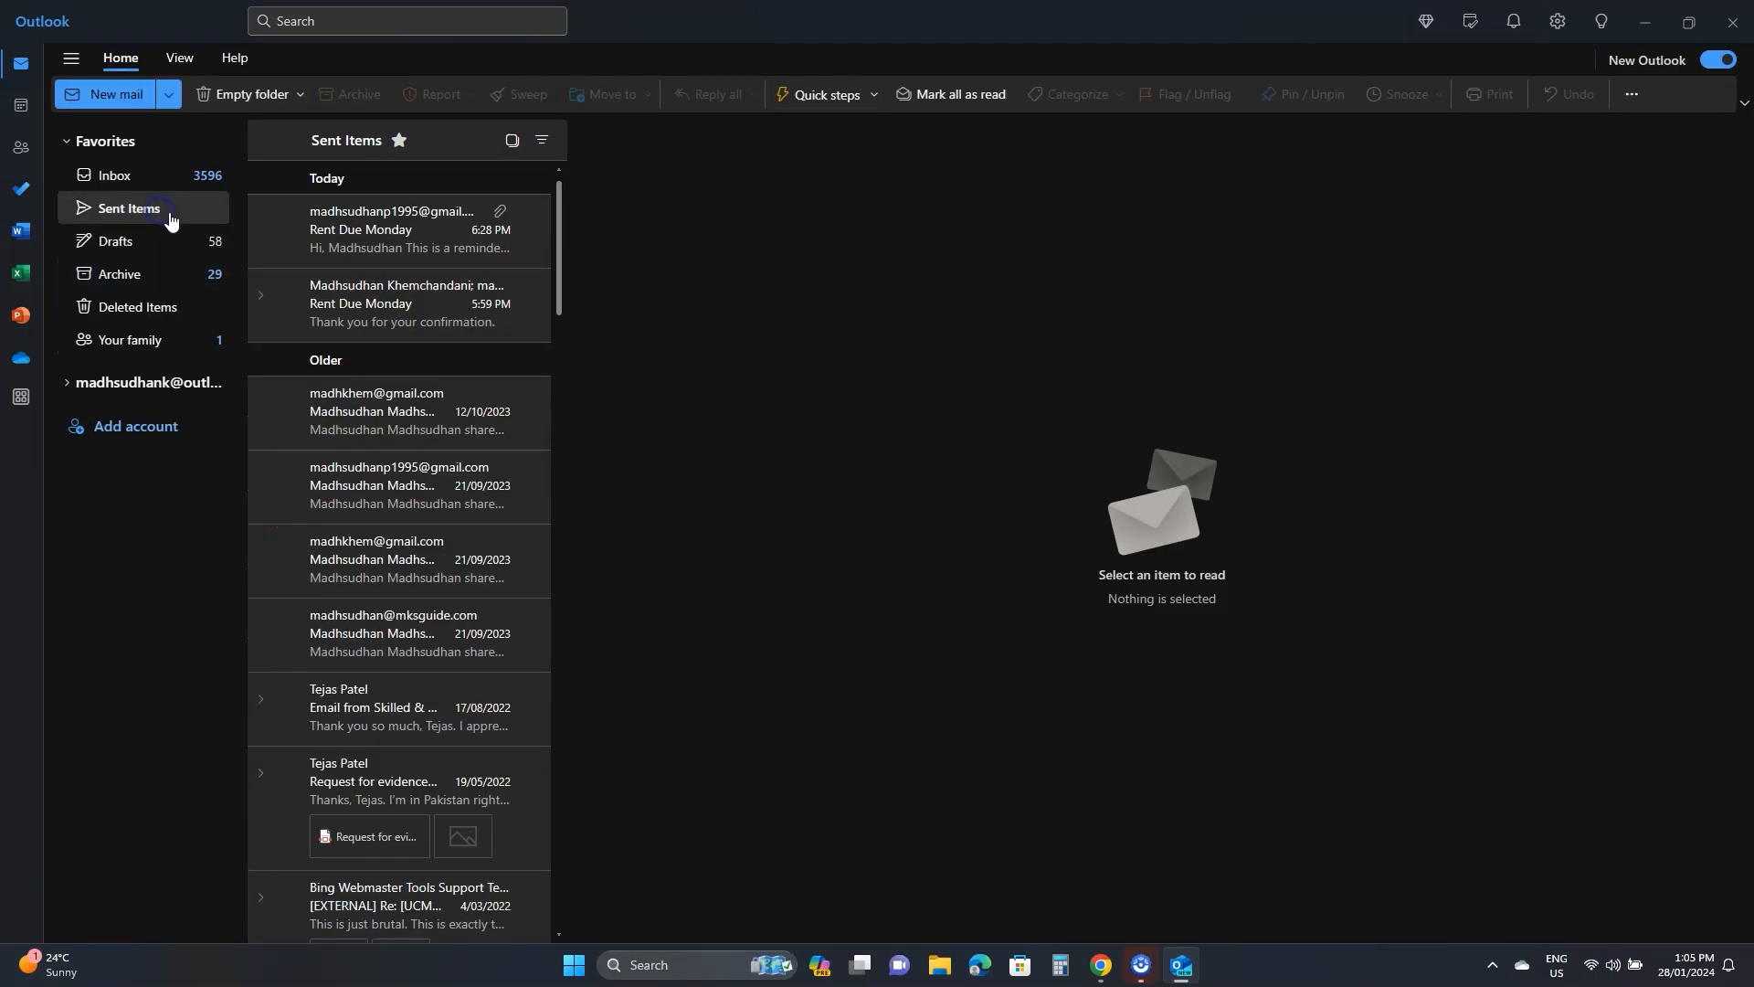
{"action": "left_click", "coordinate": [316, 235]}
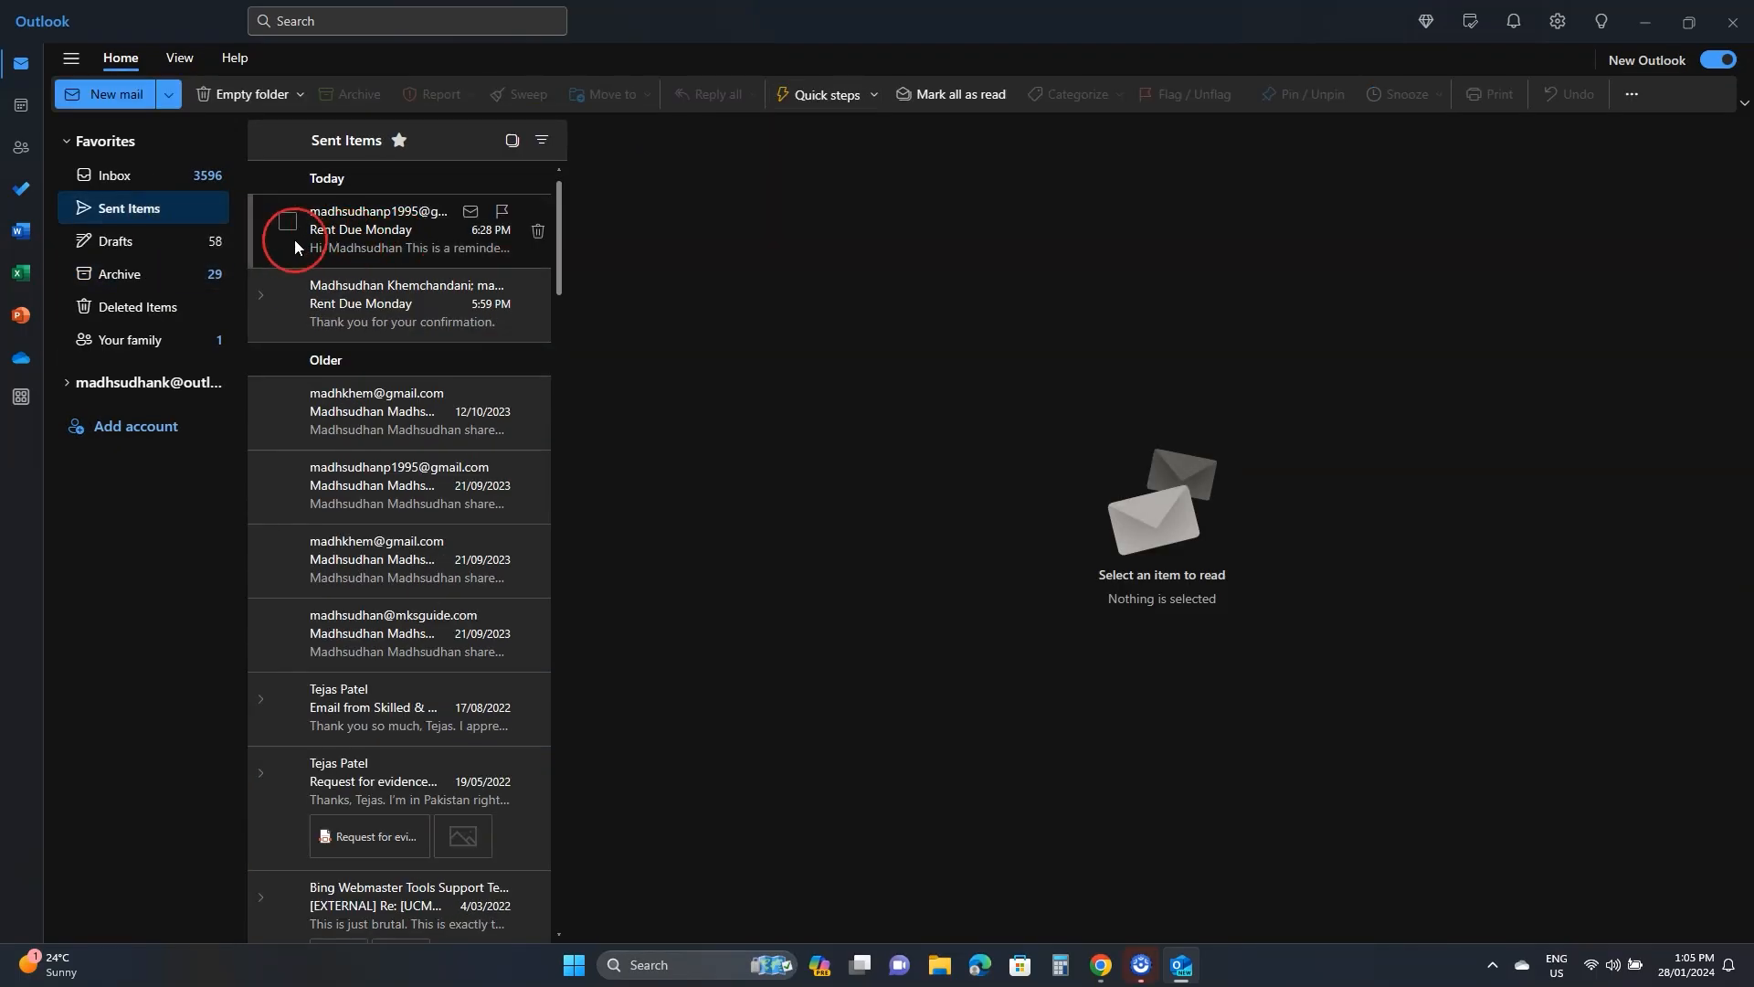
{"action": "left_click", "coordinate": [528, 301]}
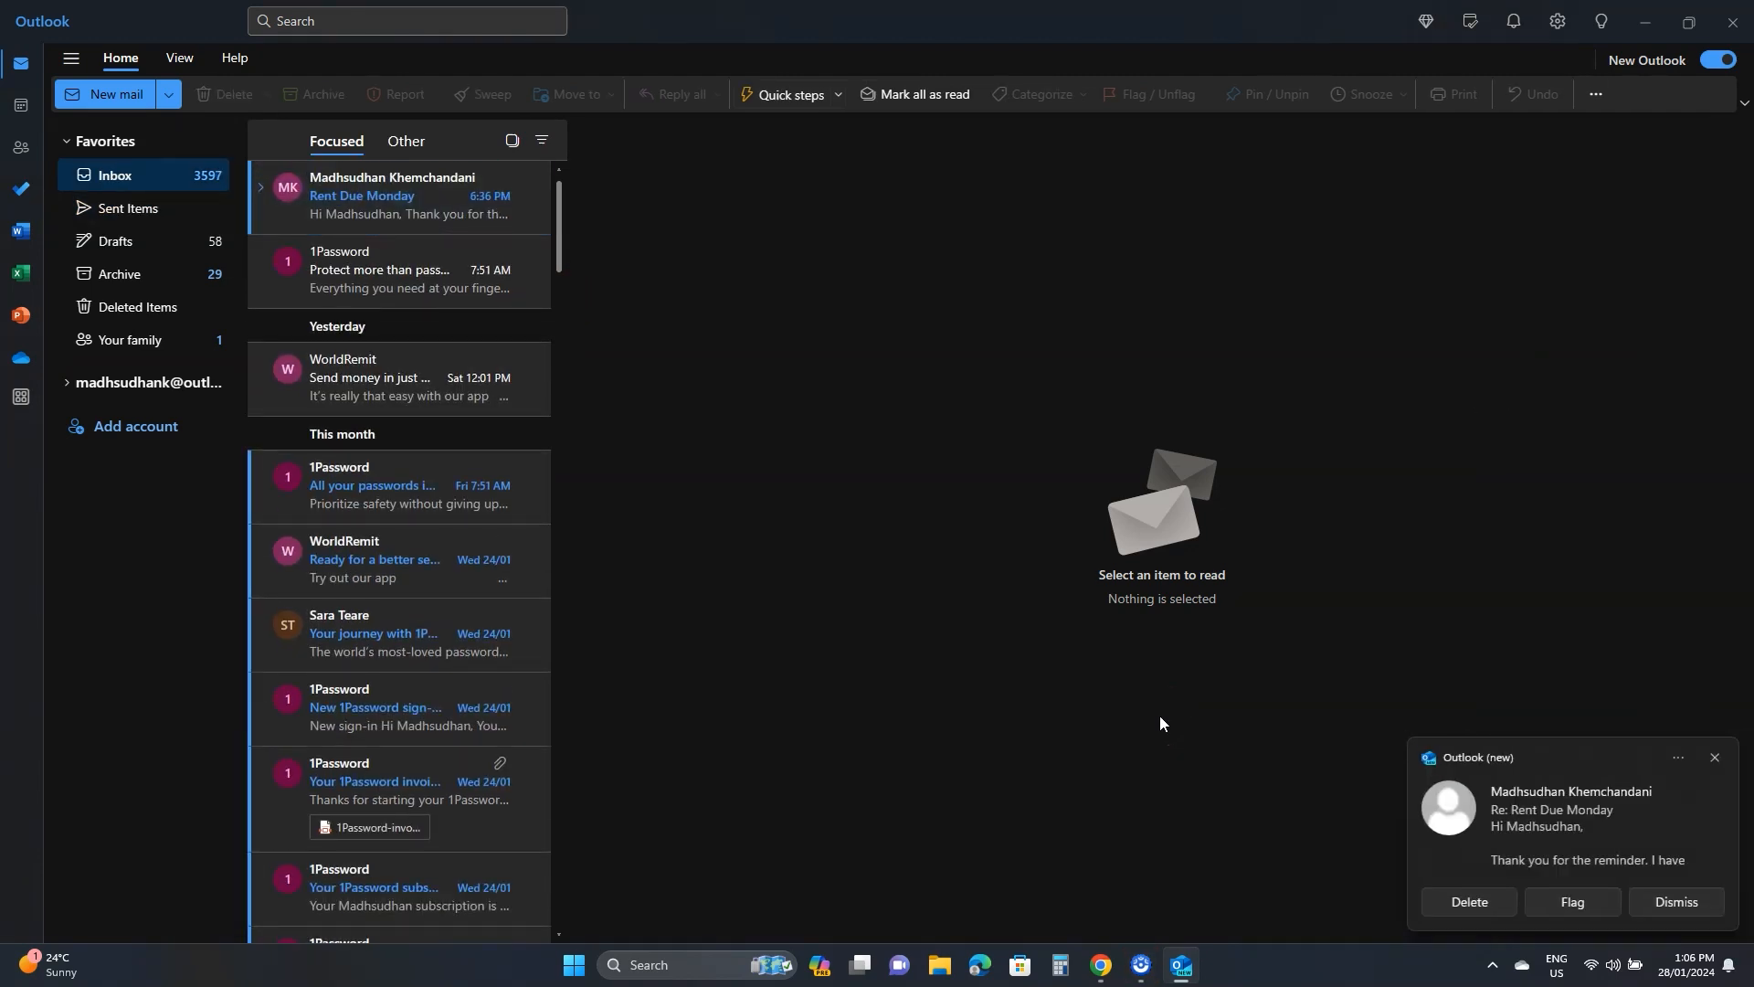
- Open the received Rent Due Monday reply, review its extra actions, and answer it with the suggested "Thank you for your confirmation."
{"action": "left_click", "coordinate": [347, 214]}
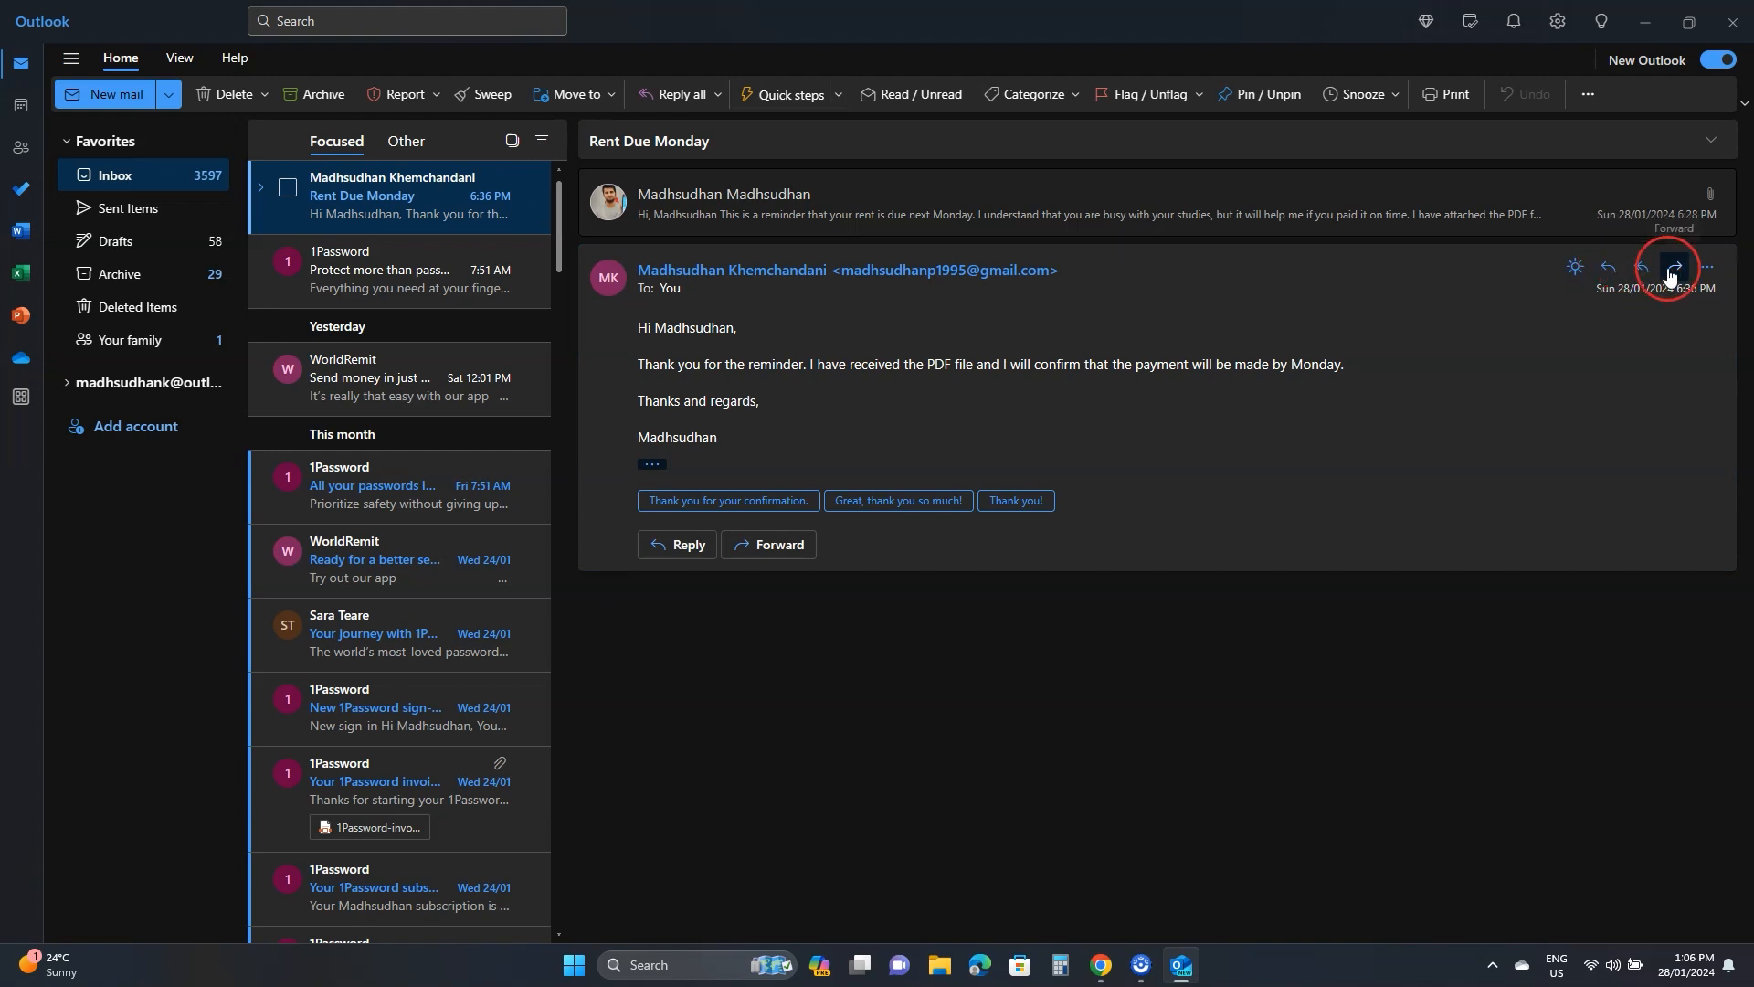
{"action": "left_click", "coordinate": [1706, 266]}
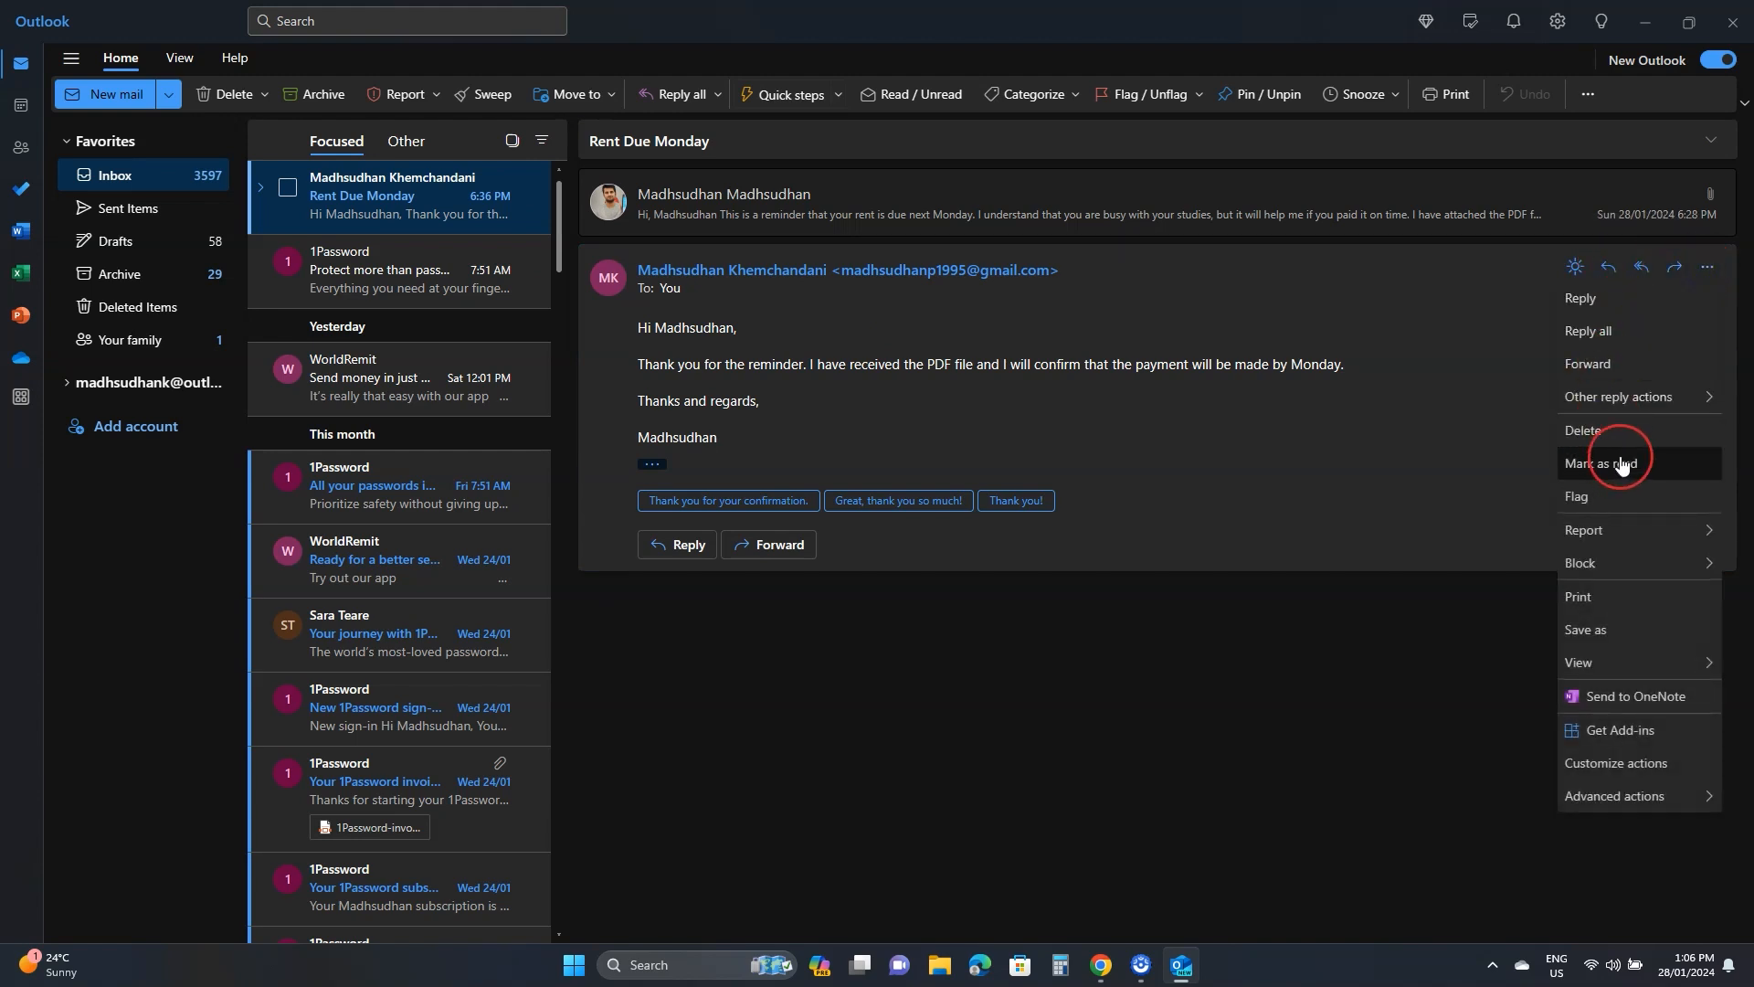
{"action": "left_click", "coordinate": [1376, 477]}
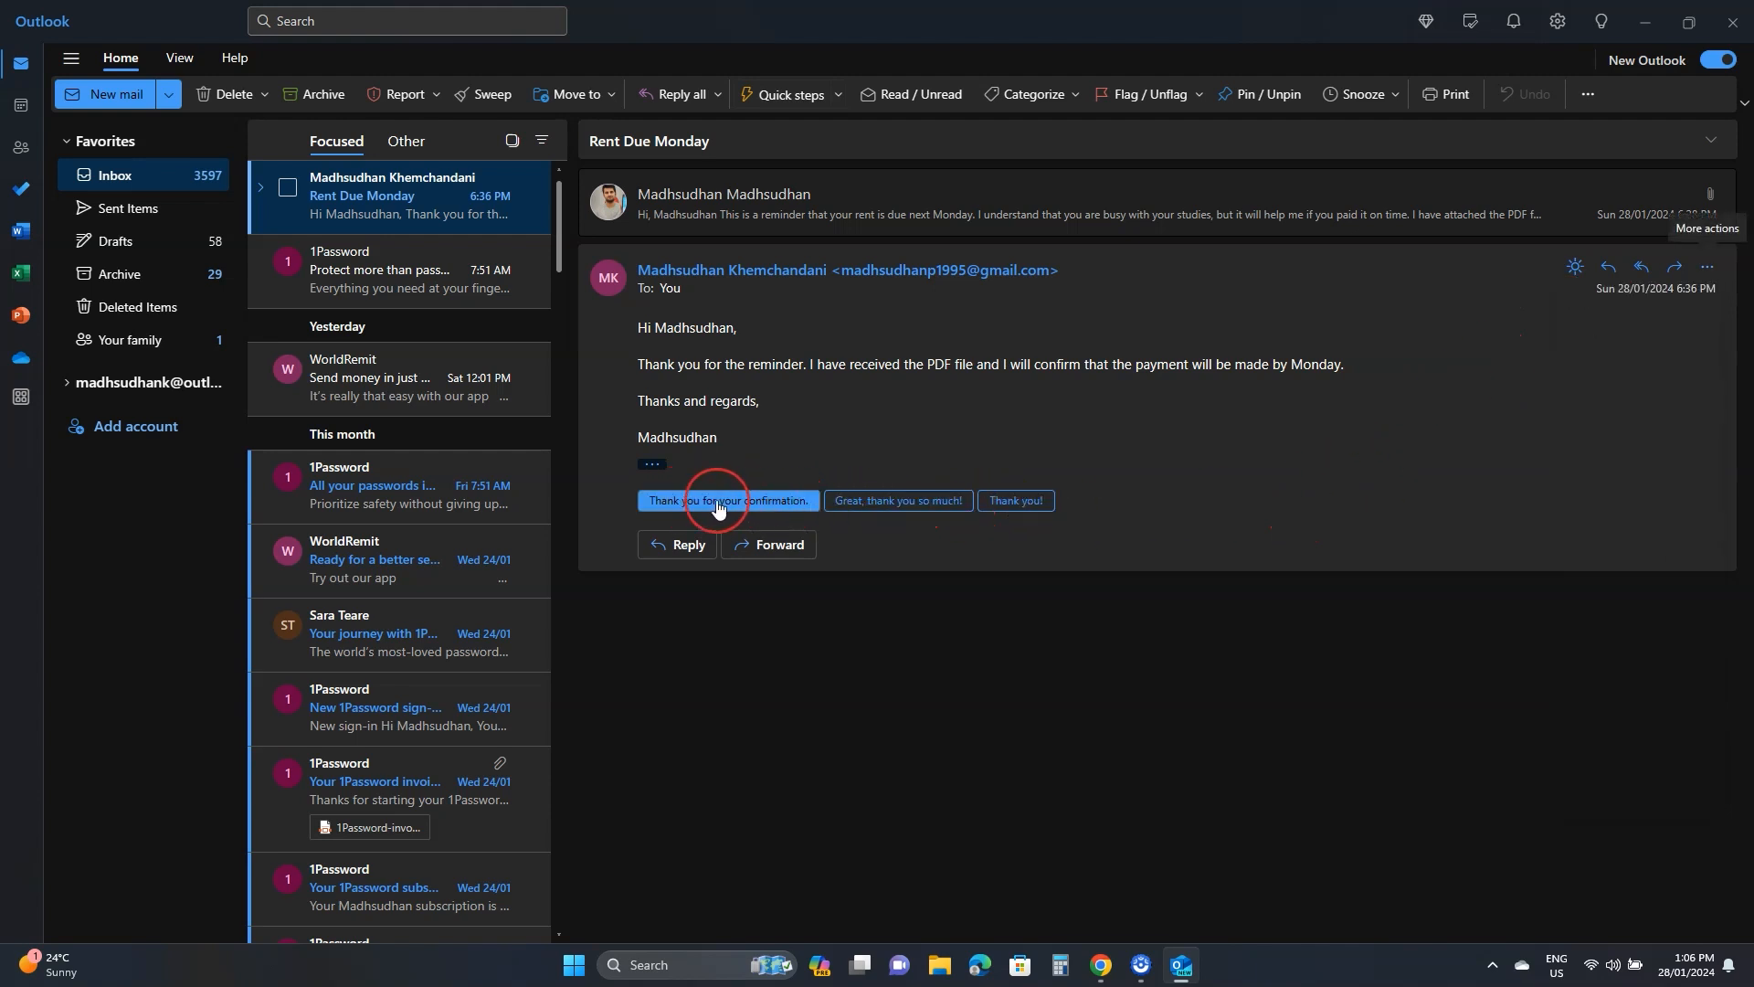
{"action": "left_click", "coordinate": [756, 501]}
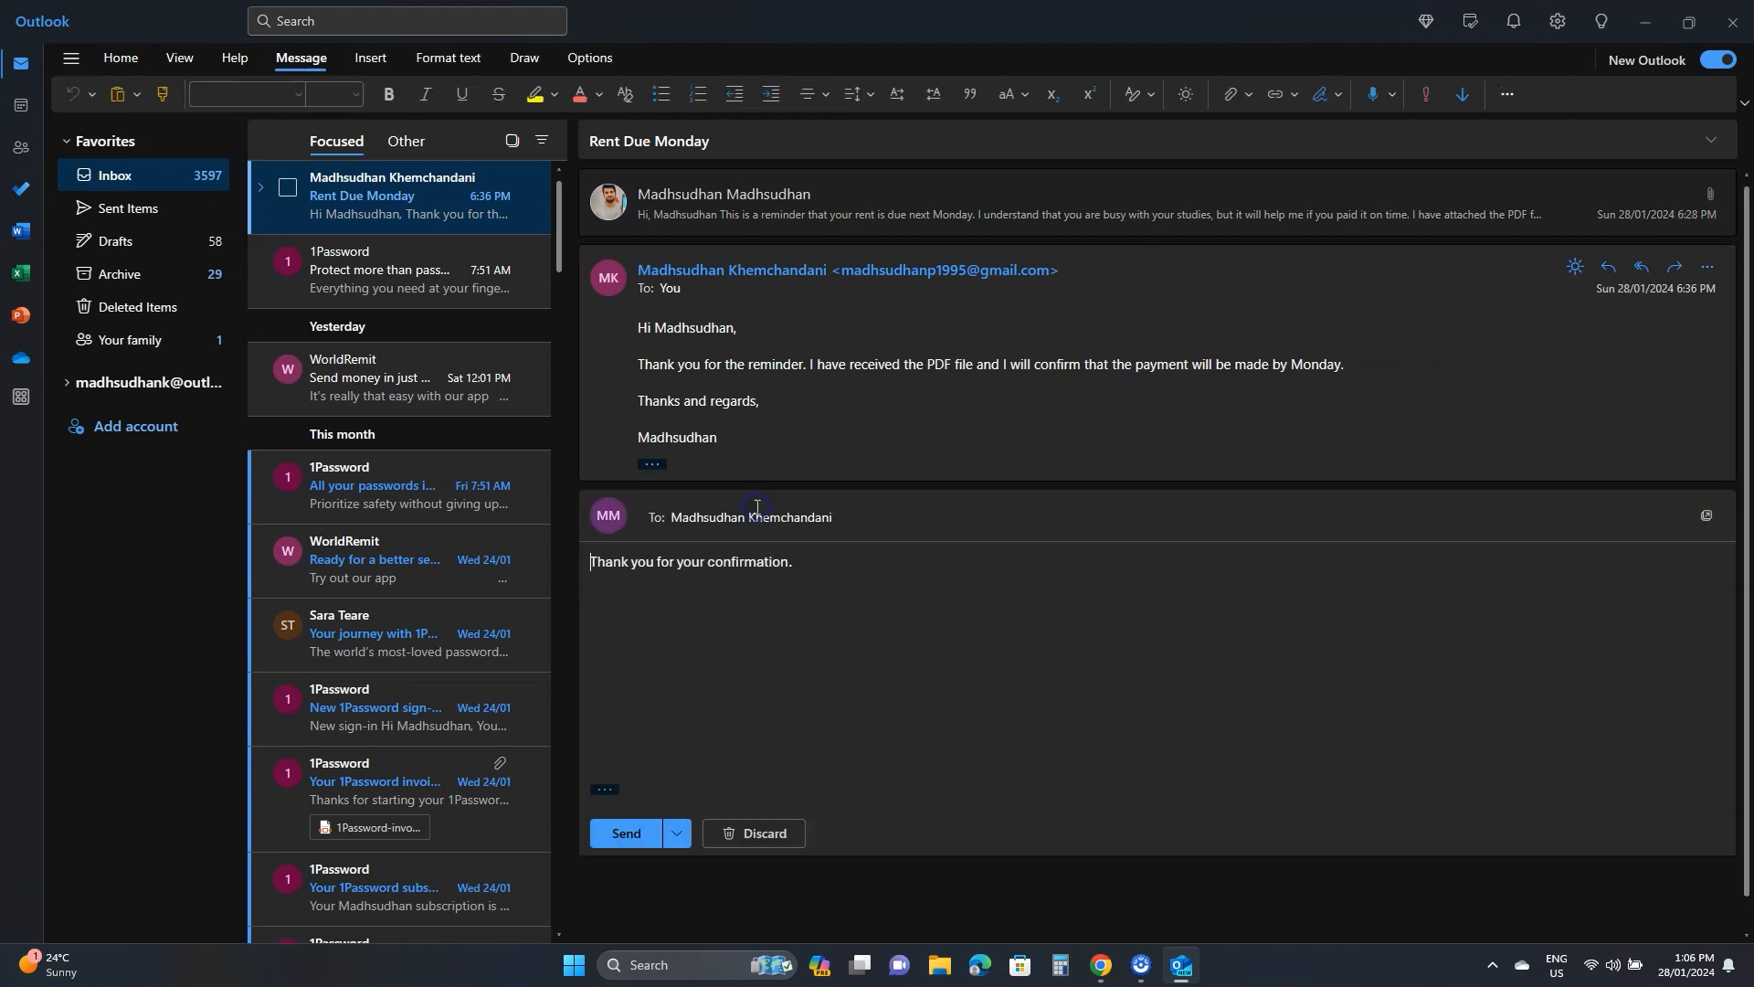
{"action": "left_click", "coordinate": [628, 834]}
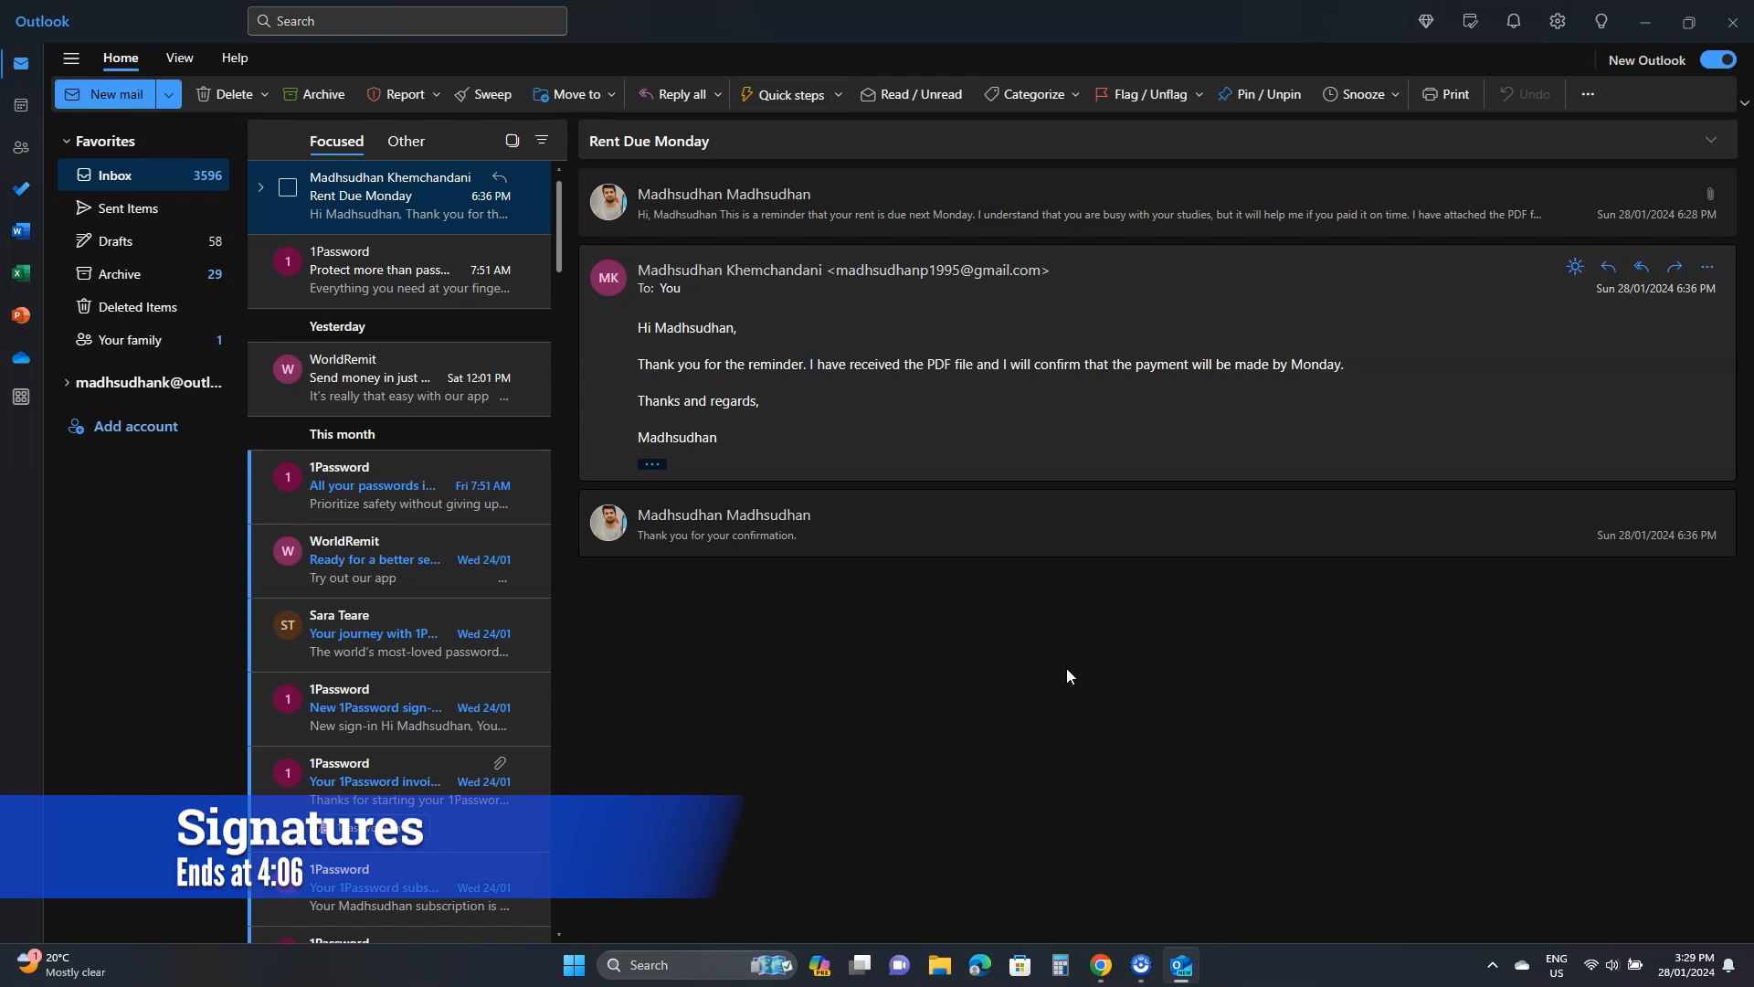
- Create and save an email signature named Default containing "Kind regards," and the sender's first name on separate lines
{"action": "left_click", "coordinate": [1558, 39]}
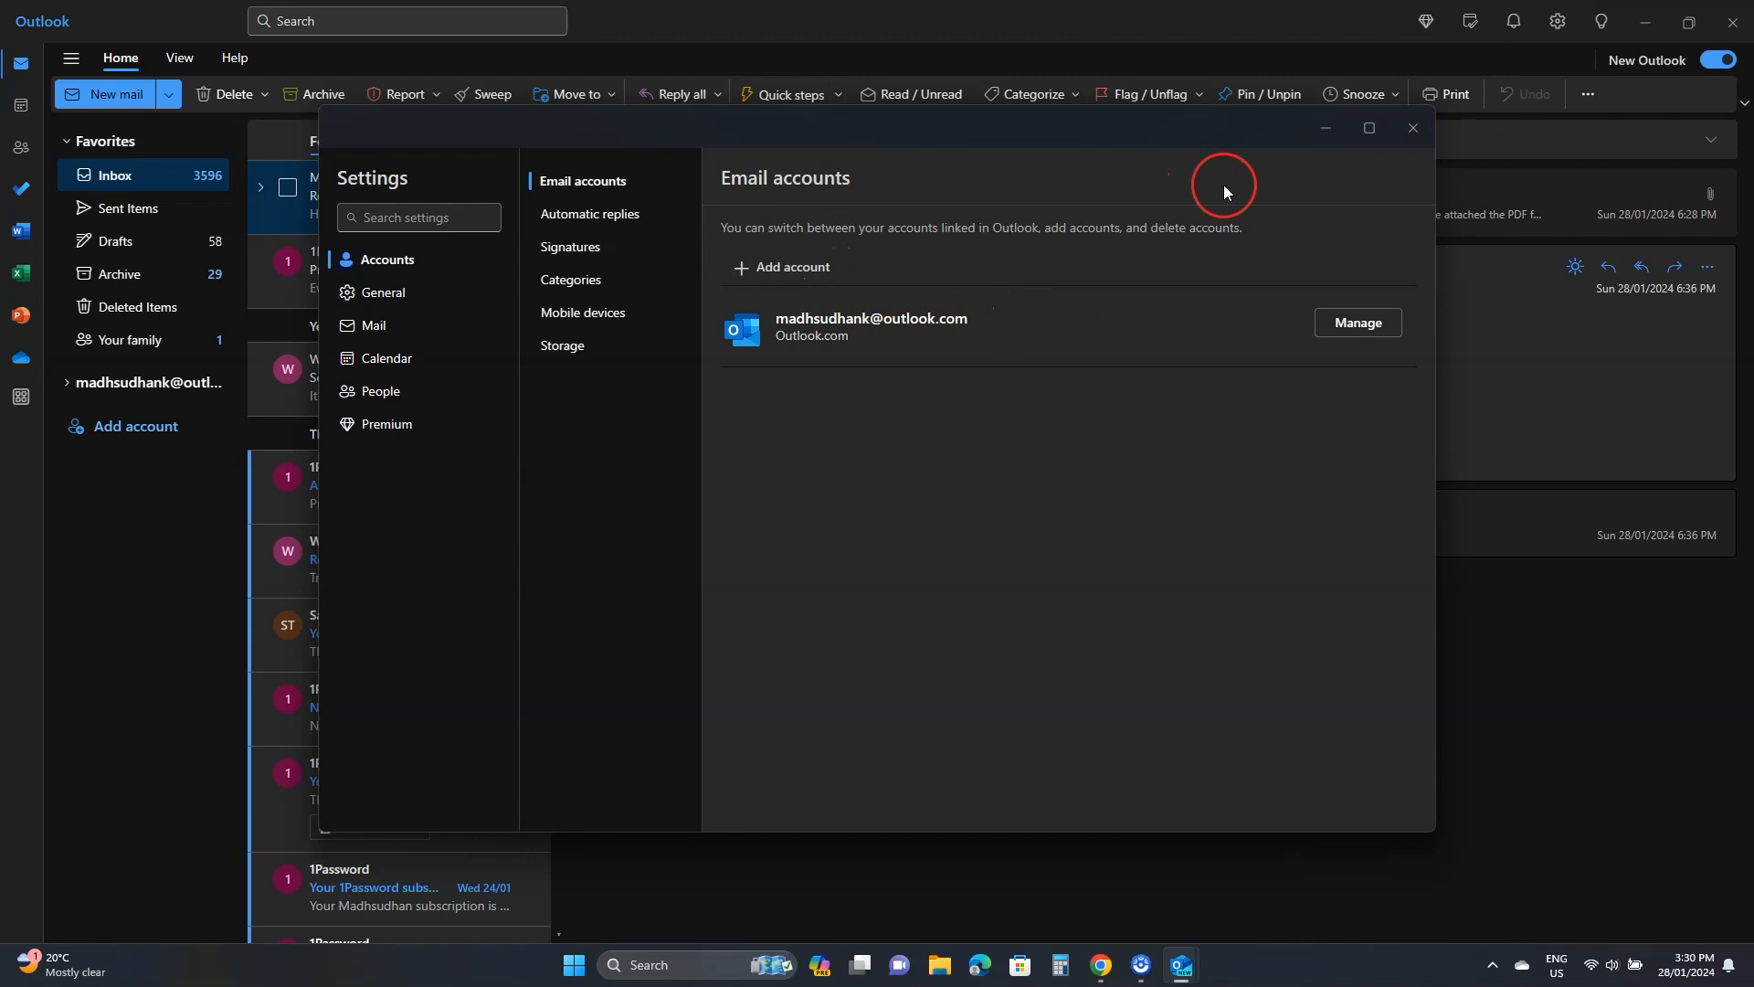
{"action": "left_click", "coordinate": [581, 253]}
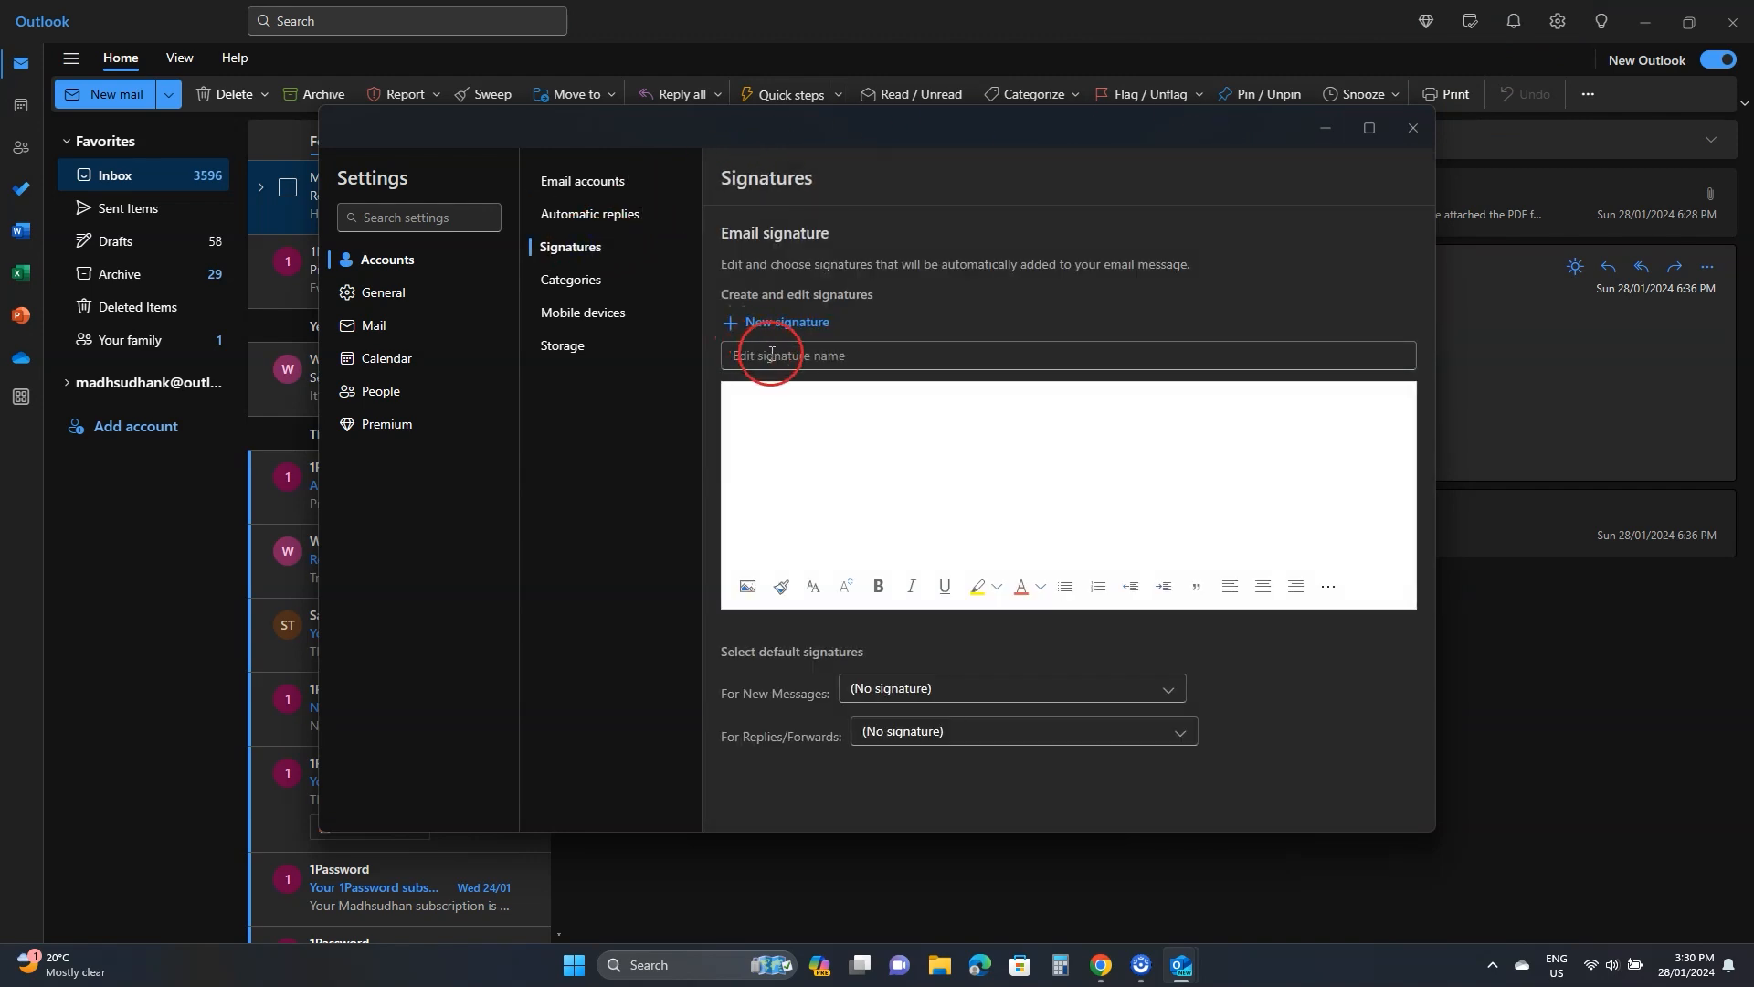
{"action": "type", "text": "Default"}
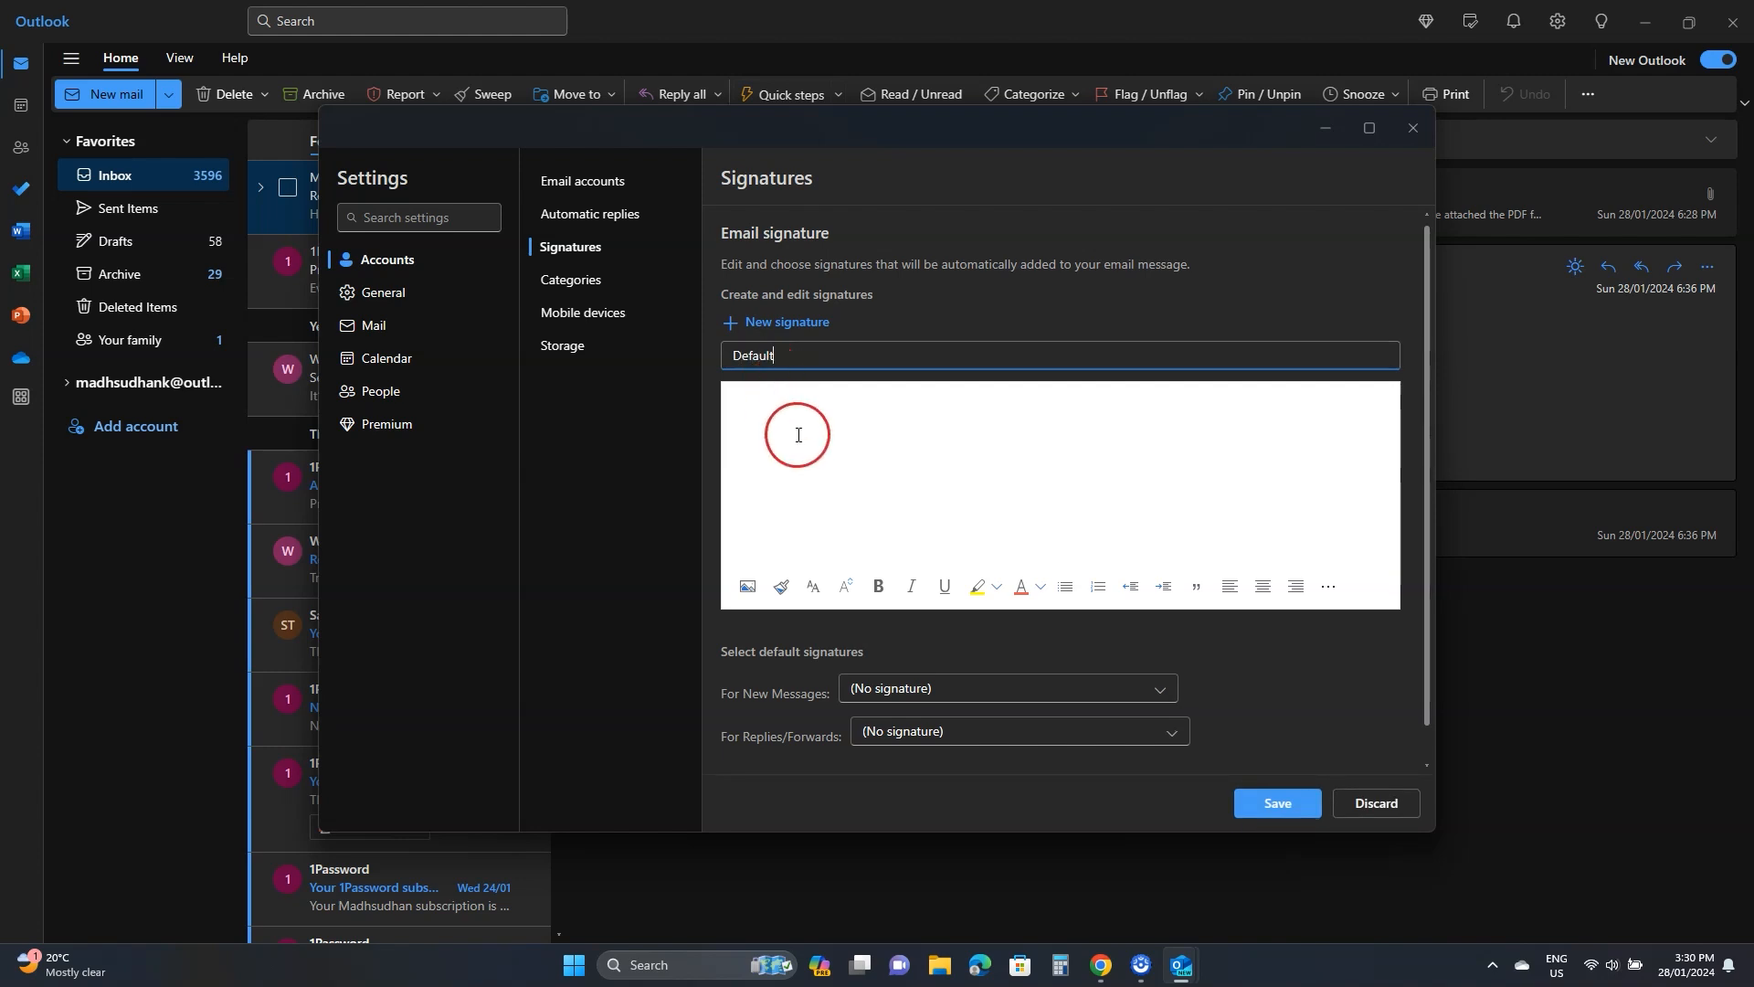
{"action": "left_click", "coordinate": [797, 435]}
{"action": "type", "text": "Kind regards,"}
{"action": "key", "text": "Return"}
{"action": "type", "text": "Madhsudhan"}
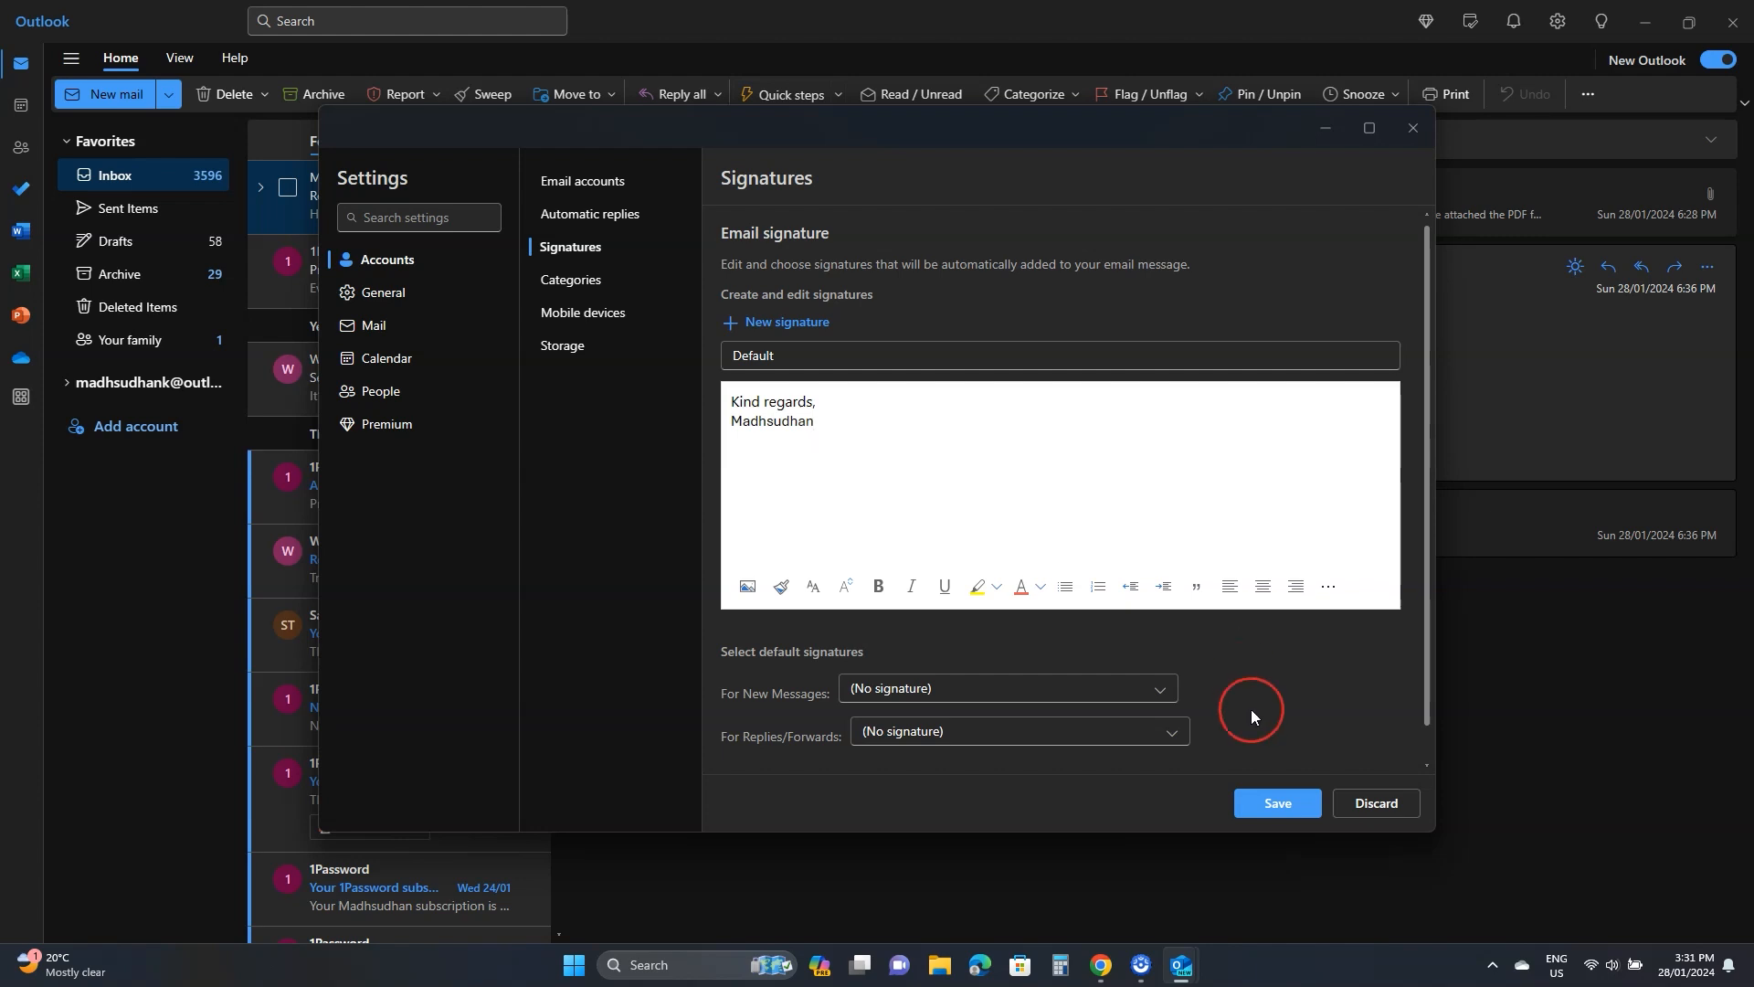
{"action": "left_click", "coordinate": [1276, 803]}
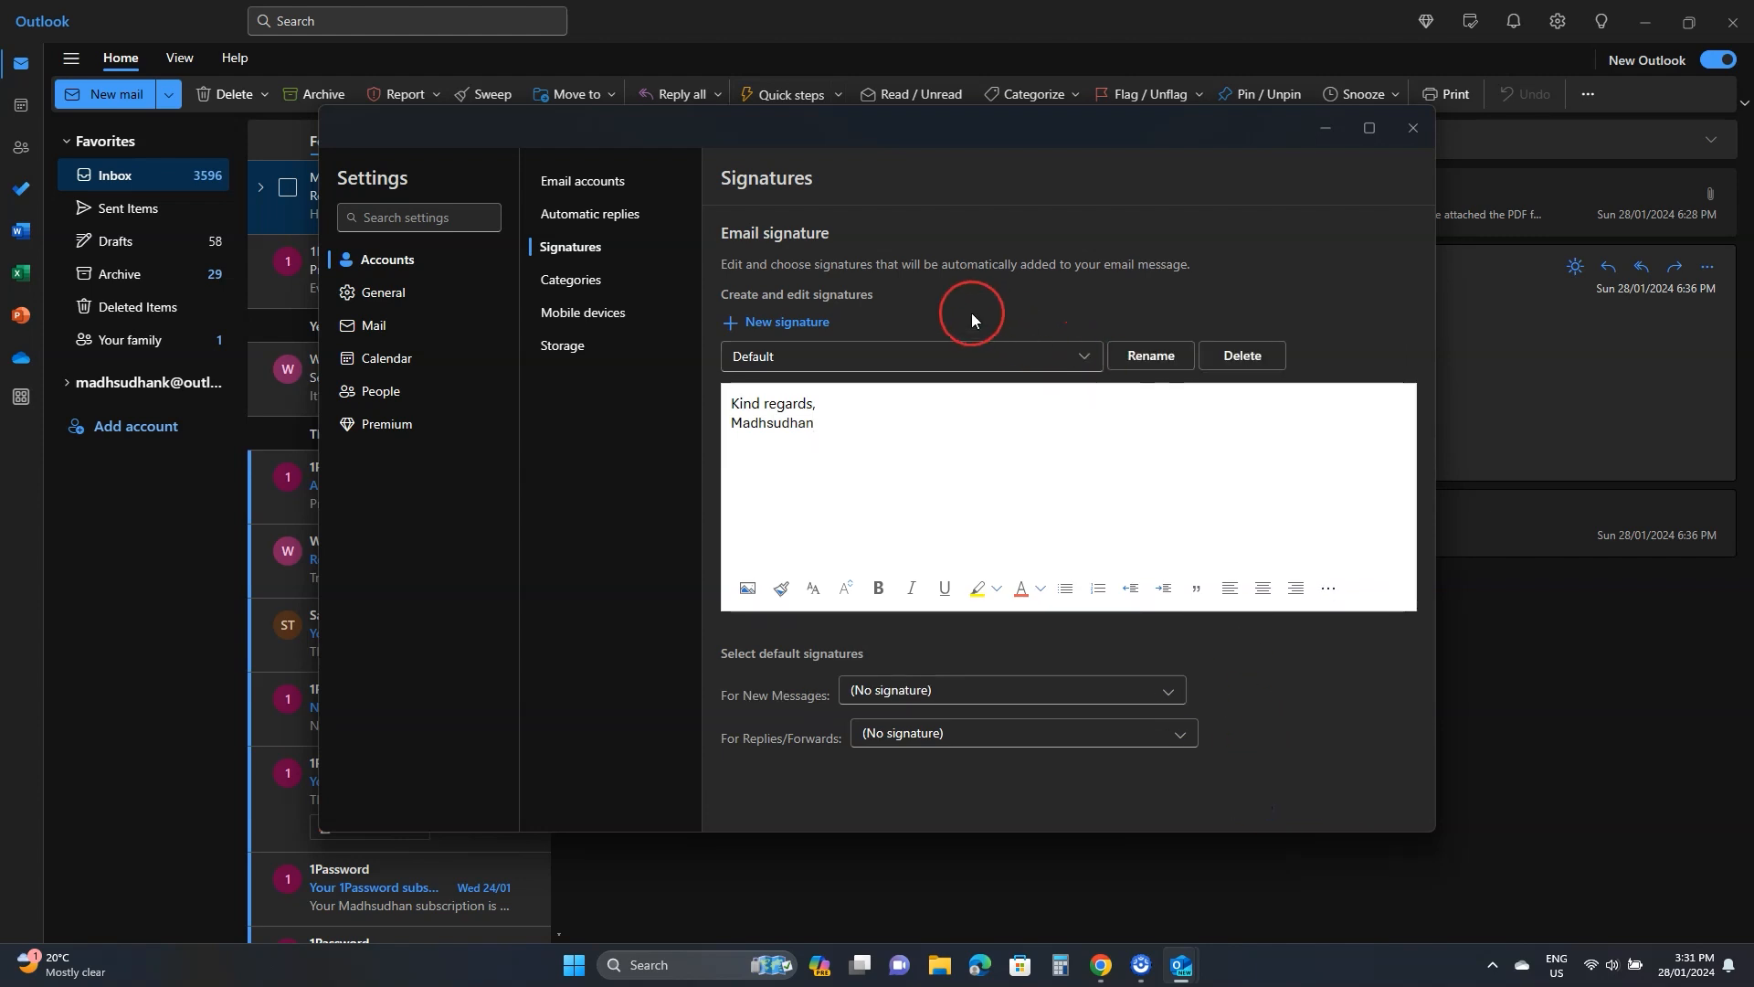
- Create a second signature named Business with "Kind regards,", the sender's full name and "Director at MKs Guide"
{"action": "left_click", "coordinate": [816, 320]}
{"action": "type", "text": "Business"}
{"action": "left_click", "coordinate": [816, 429]}
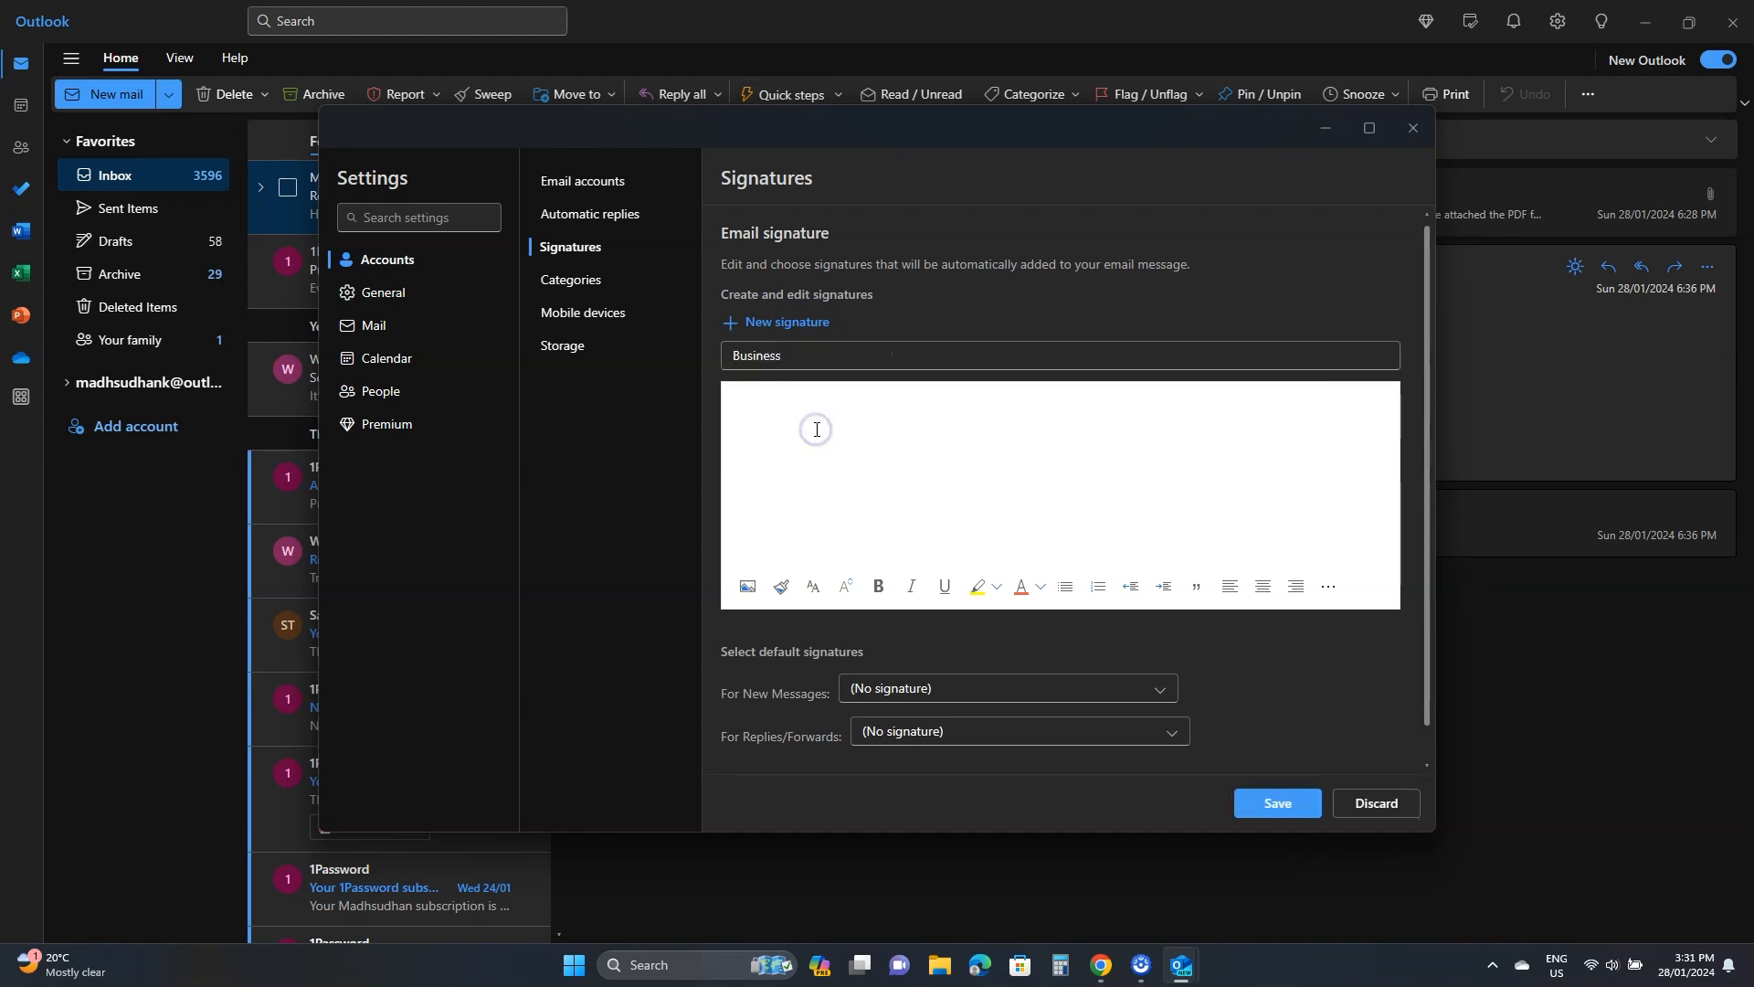
{"action": "type", "text": "Kind regards, Madhsudhan Khemchandani Director at MKs Guide"}
{"action": "left_click", "coordinate": [774, 590]}
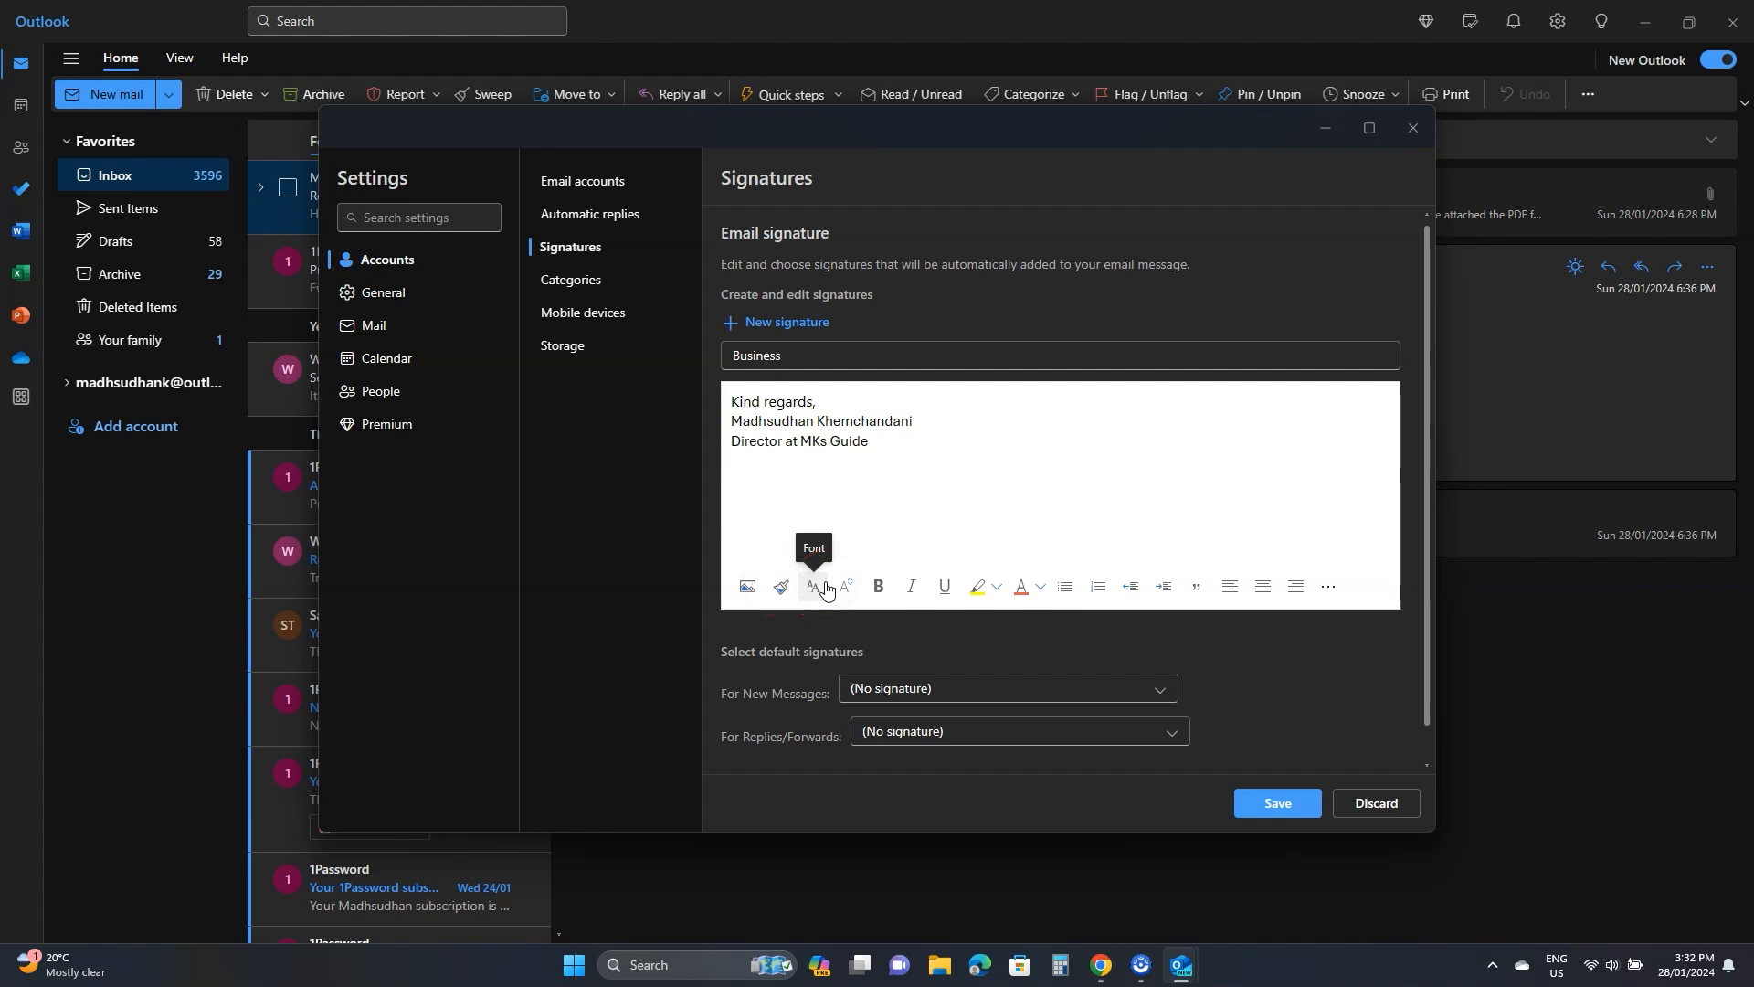
{"action": "left_click_drag", "start_coordinate": [848, 452], "coordinate": [801, 448]}
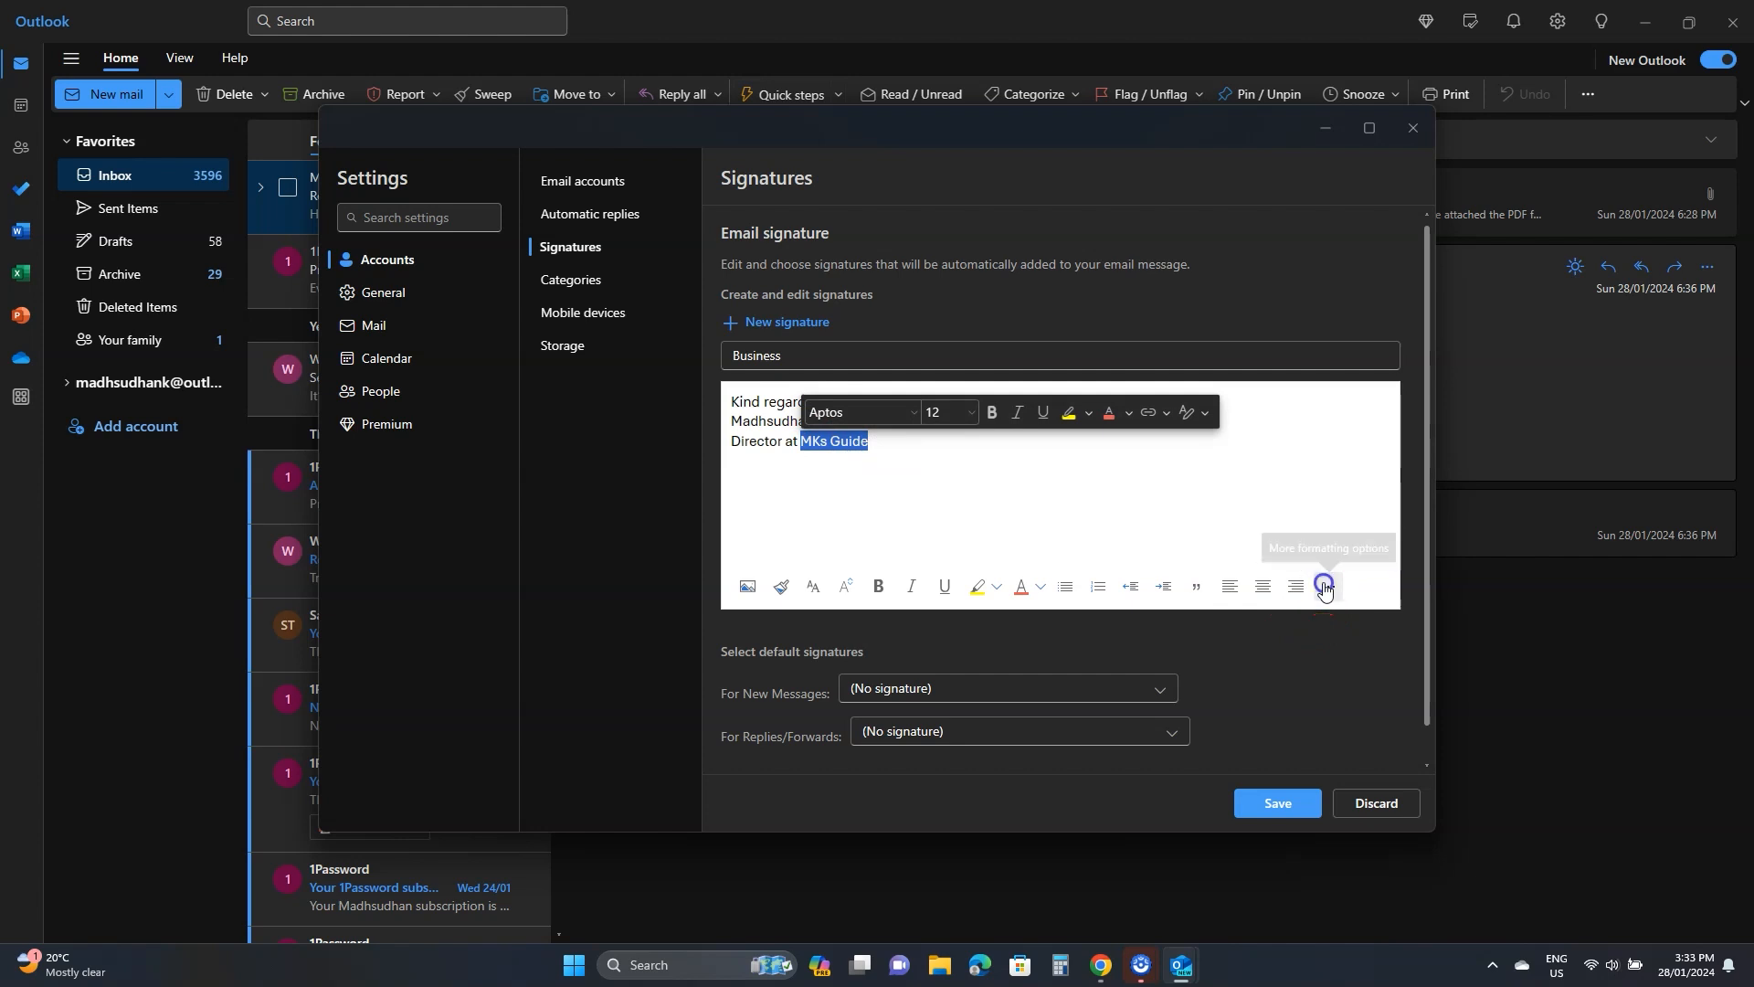
{"action": "left_click", "coordinate": [1325, 589]}
{"action": "left_click", "coordinate": [1295, 410]}
{"action": "type", "text": "www.mksguide.com"}
{"action": "left_click", "coordinate": [1009, 551]}
{"action": "left_click", "coordinate": [1275, 802]}
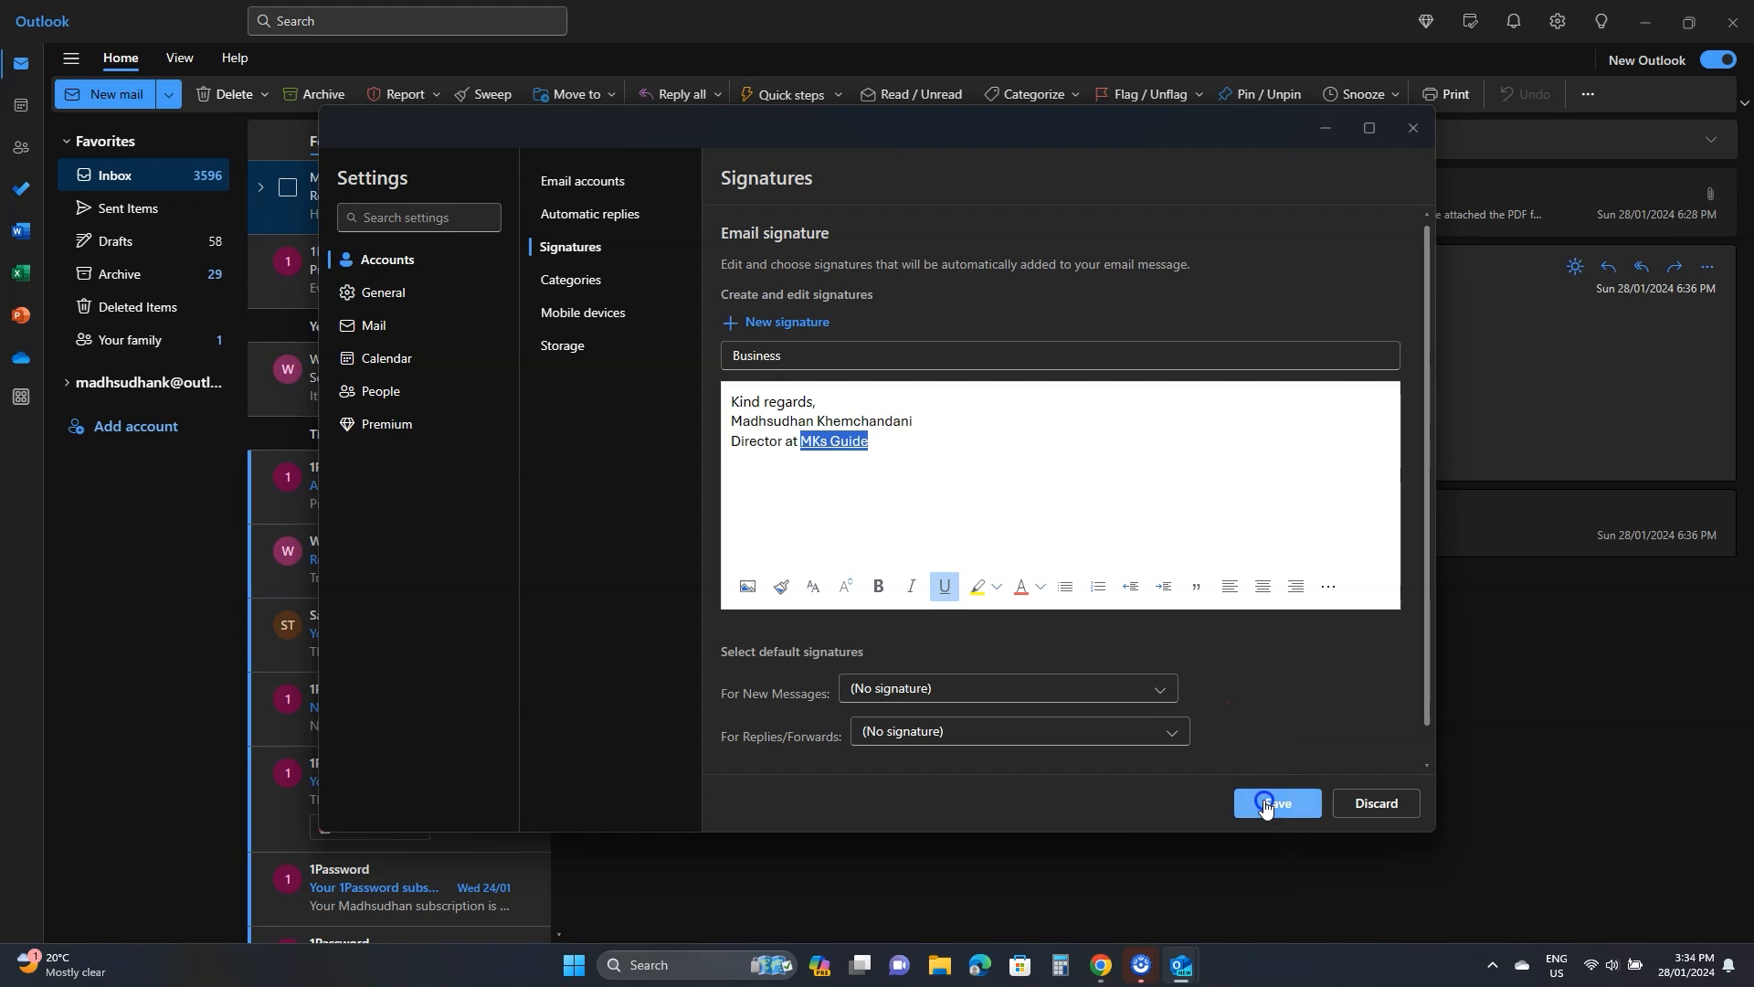
- Save Default as the signature for both new messages and replies/forwards, and start a new email
{"action": "left_click", "coordinate": [1089, 356]}
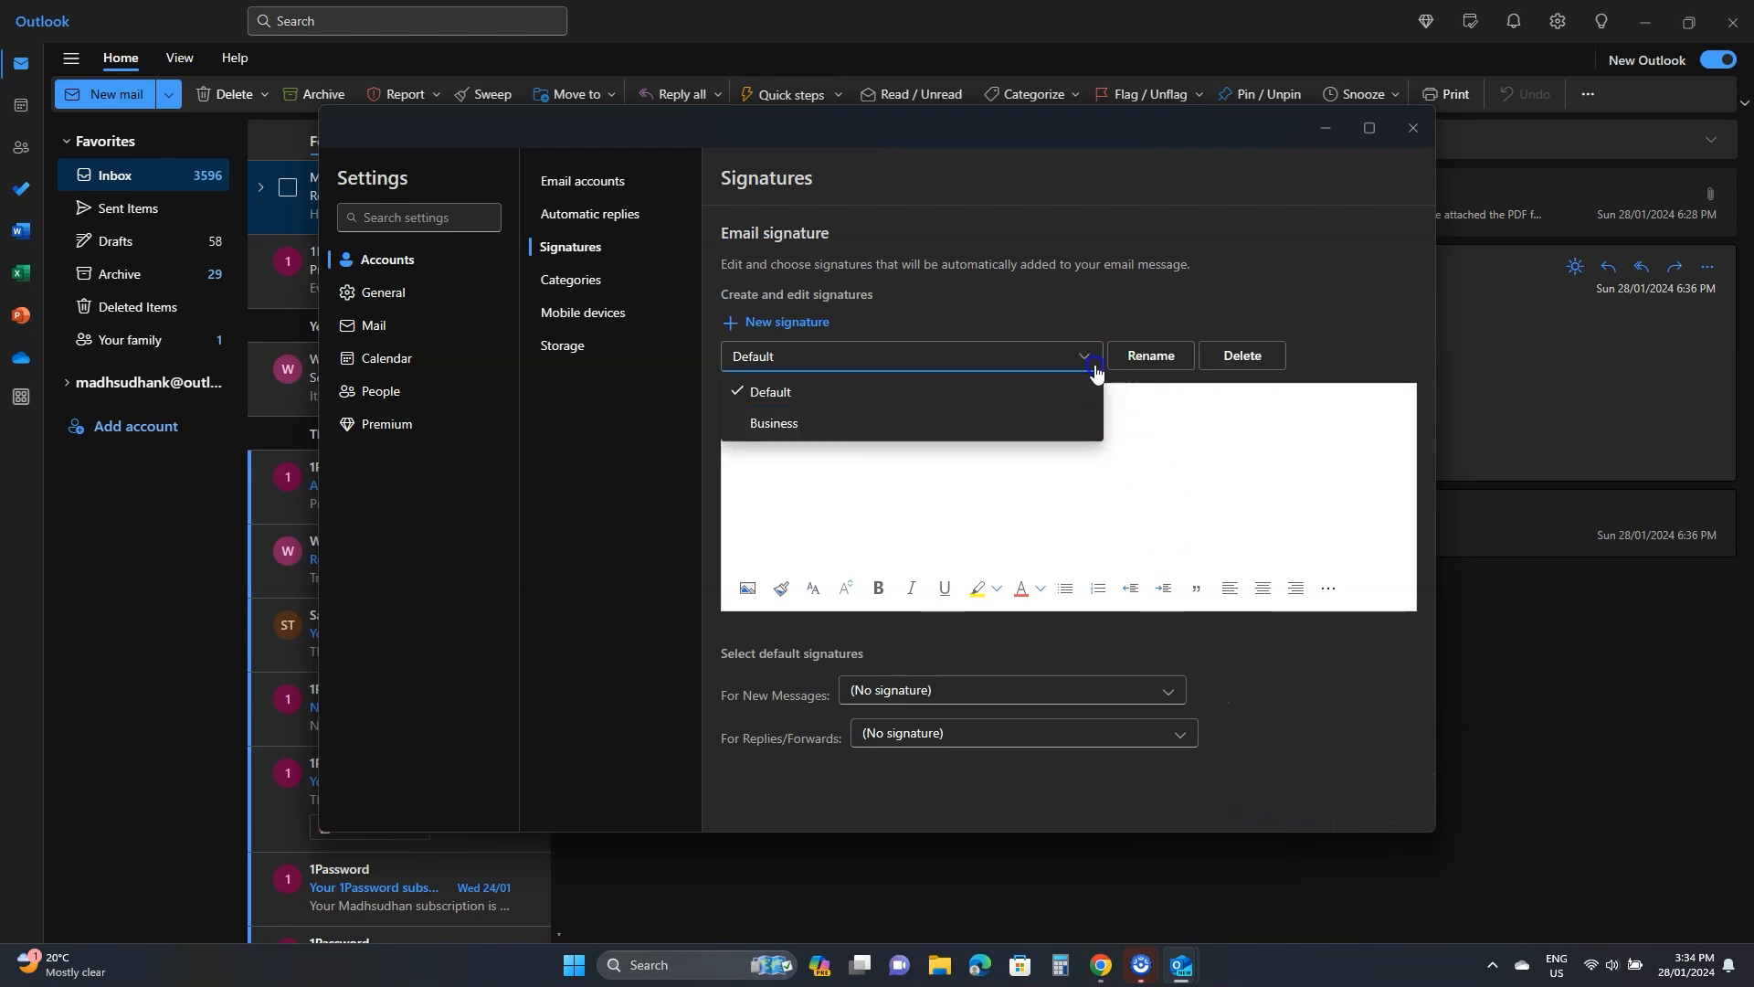
{"action": "left_click", "coordinate": [1094, 369]}
{"action": "left_click", "coordinate": [1175, 694]}
{"action": "left_click", "coordinate": [1164, 736]}
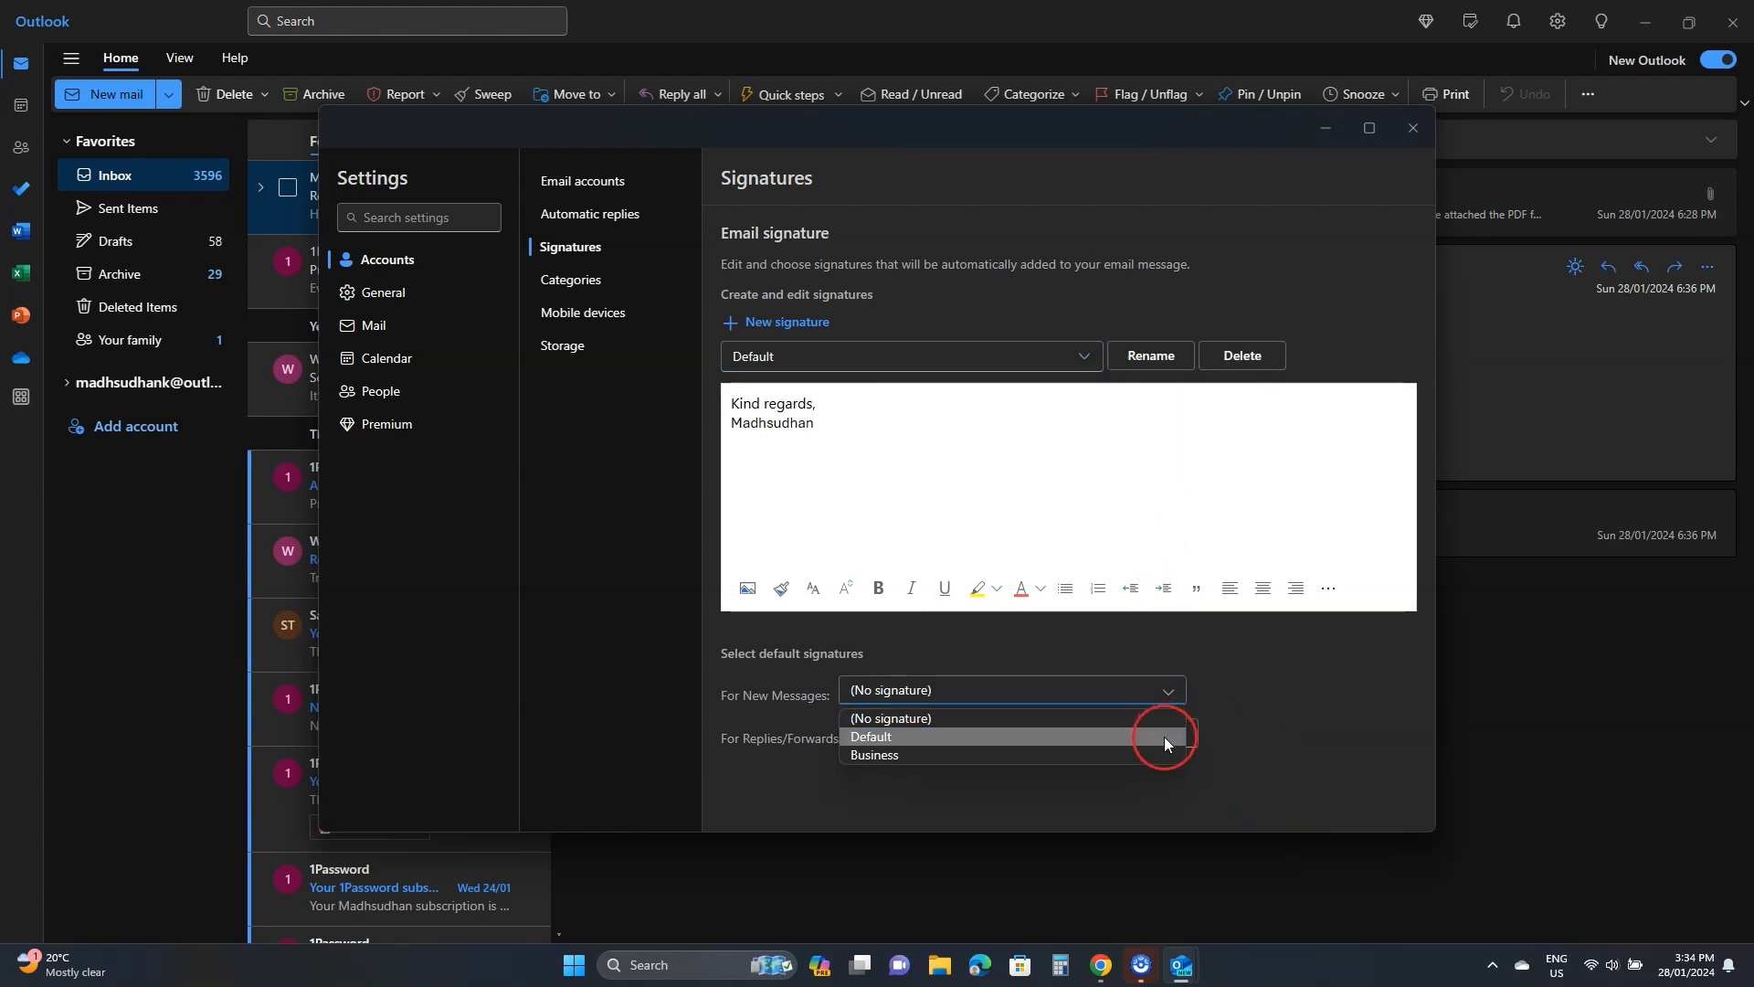
{"action": "left_click", "coordinate": [1167, 733]}
{"action": "left_click", "coordinate": [1137, 779]}
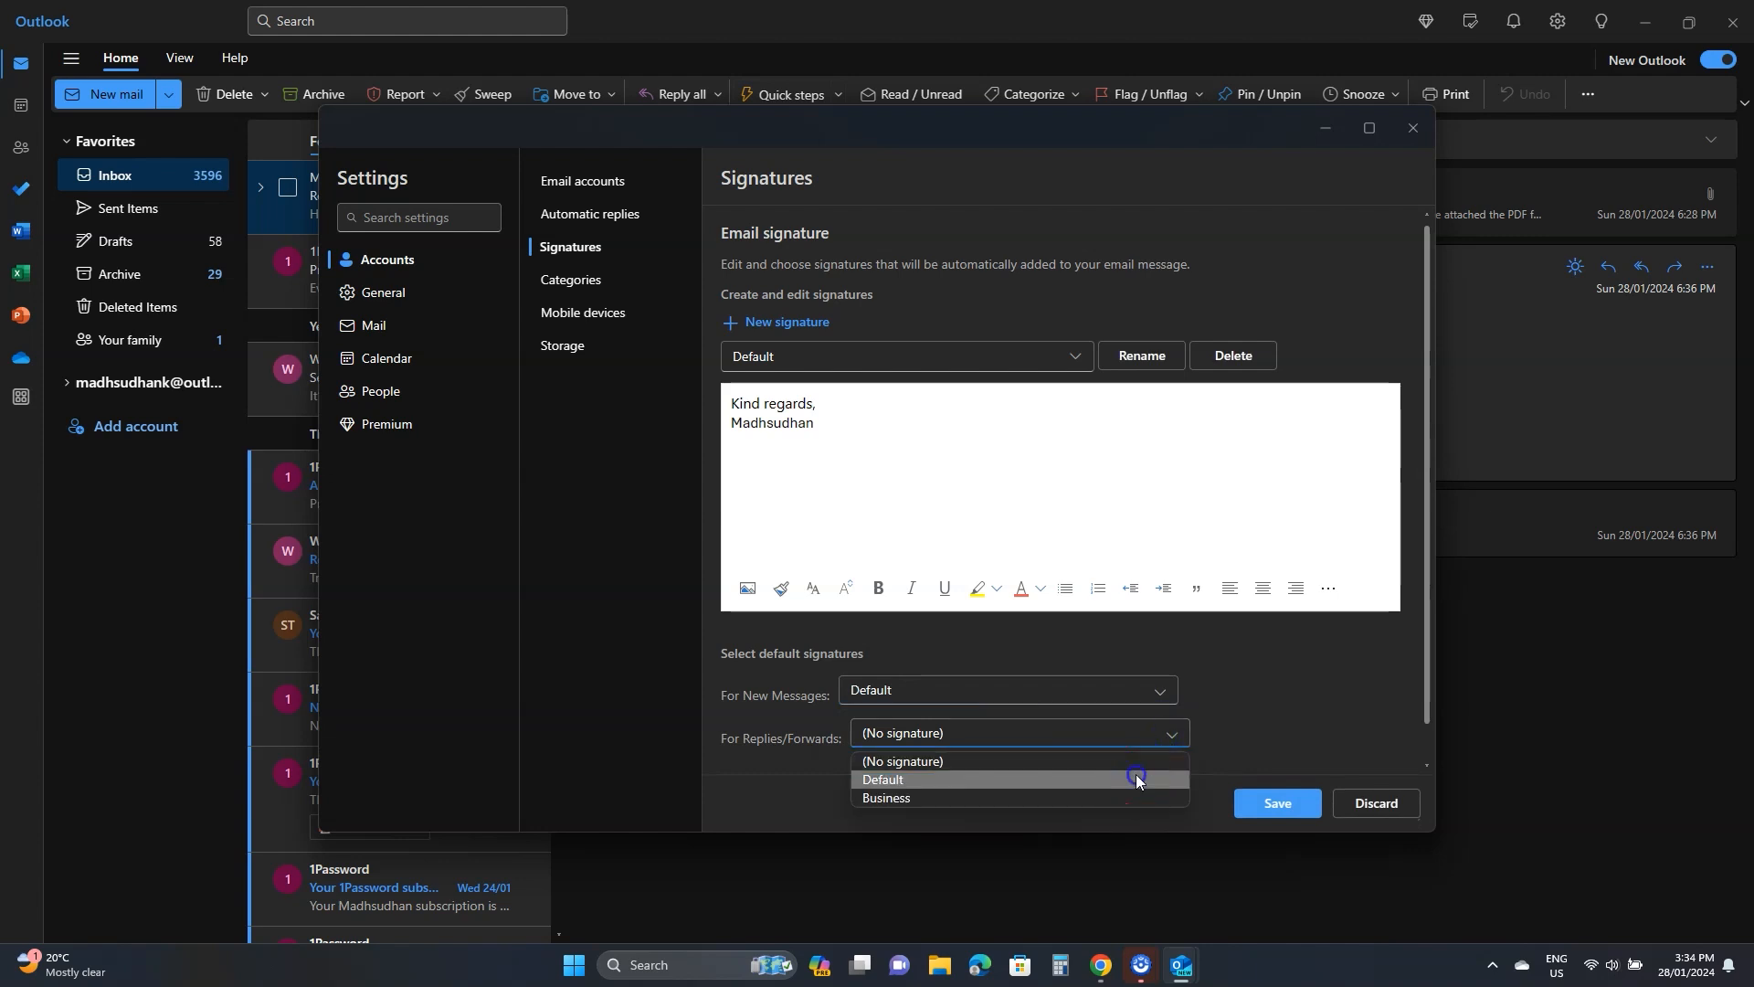
{"action": "left_click", "coordinate": [1262, 804]}
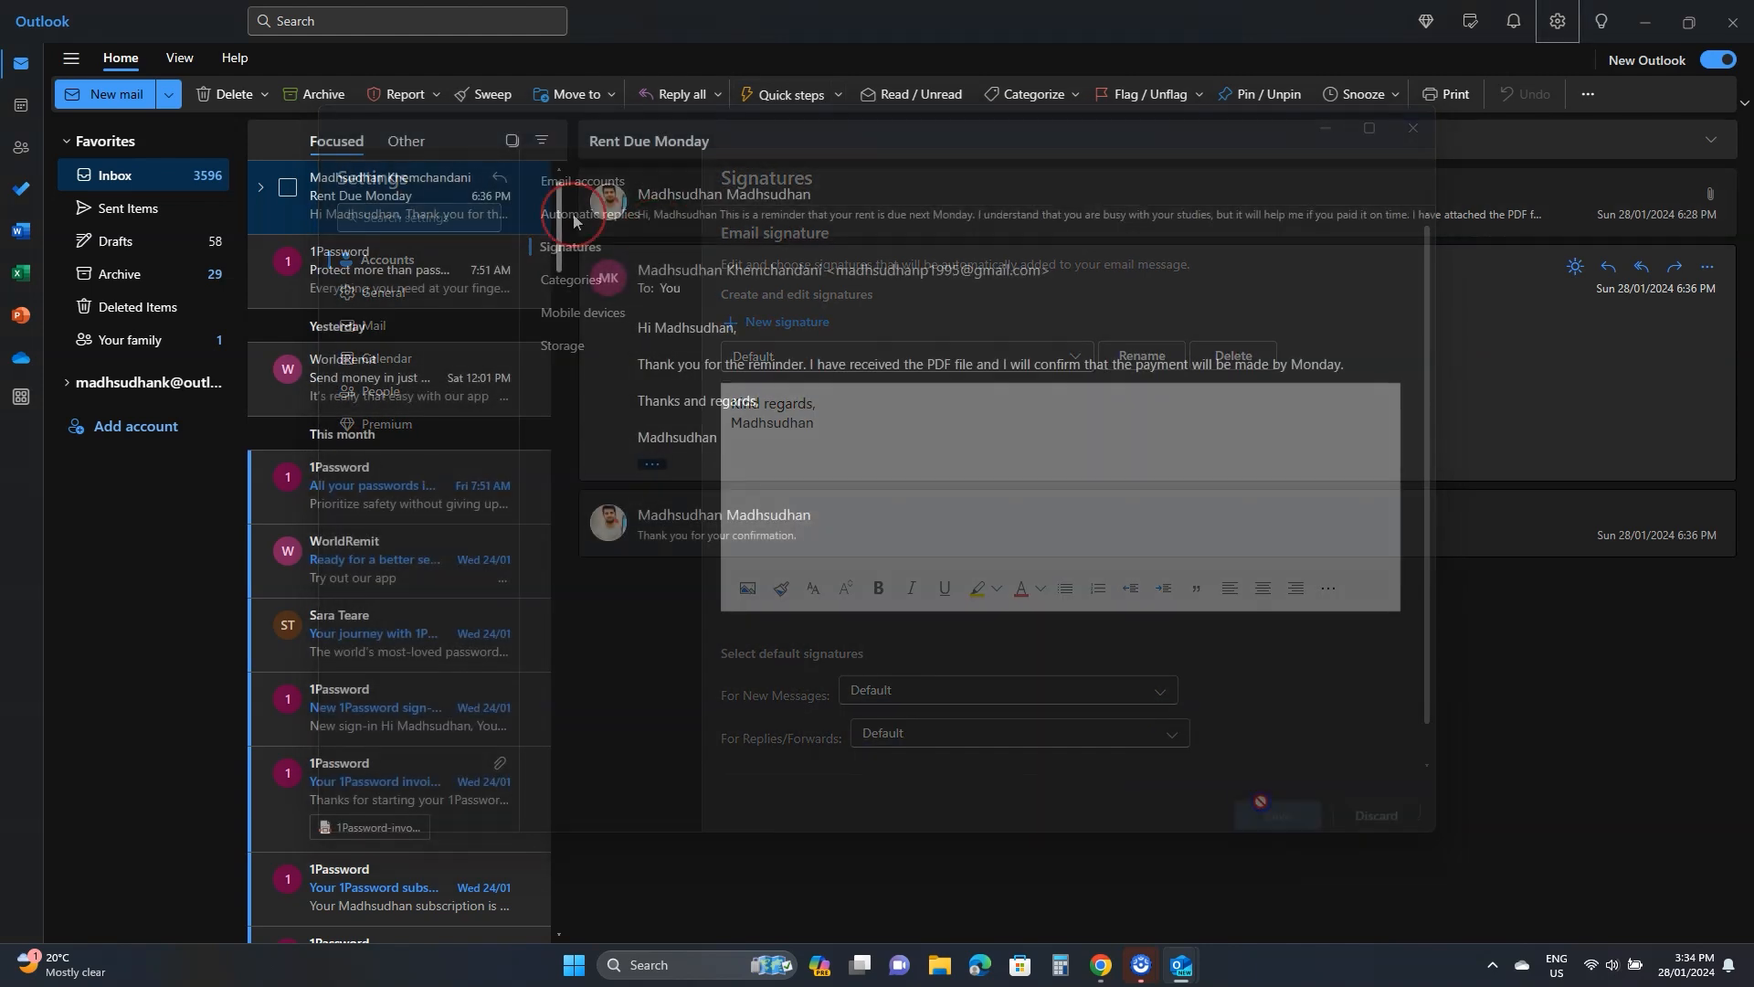
{"action": "left_click", "coordinate": [128, 96]}
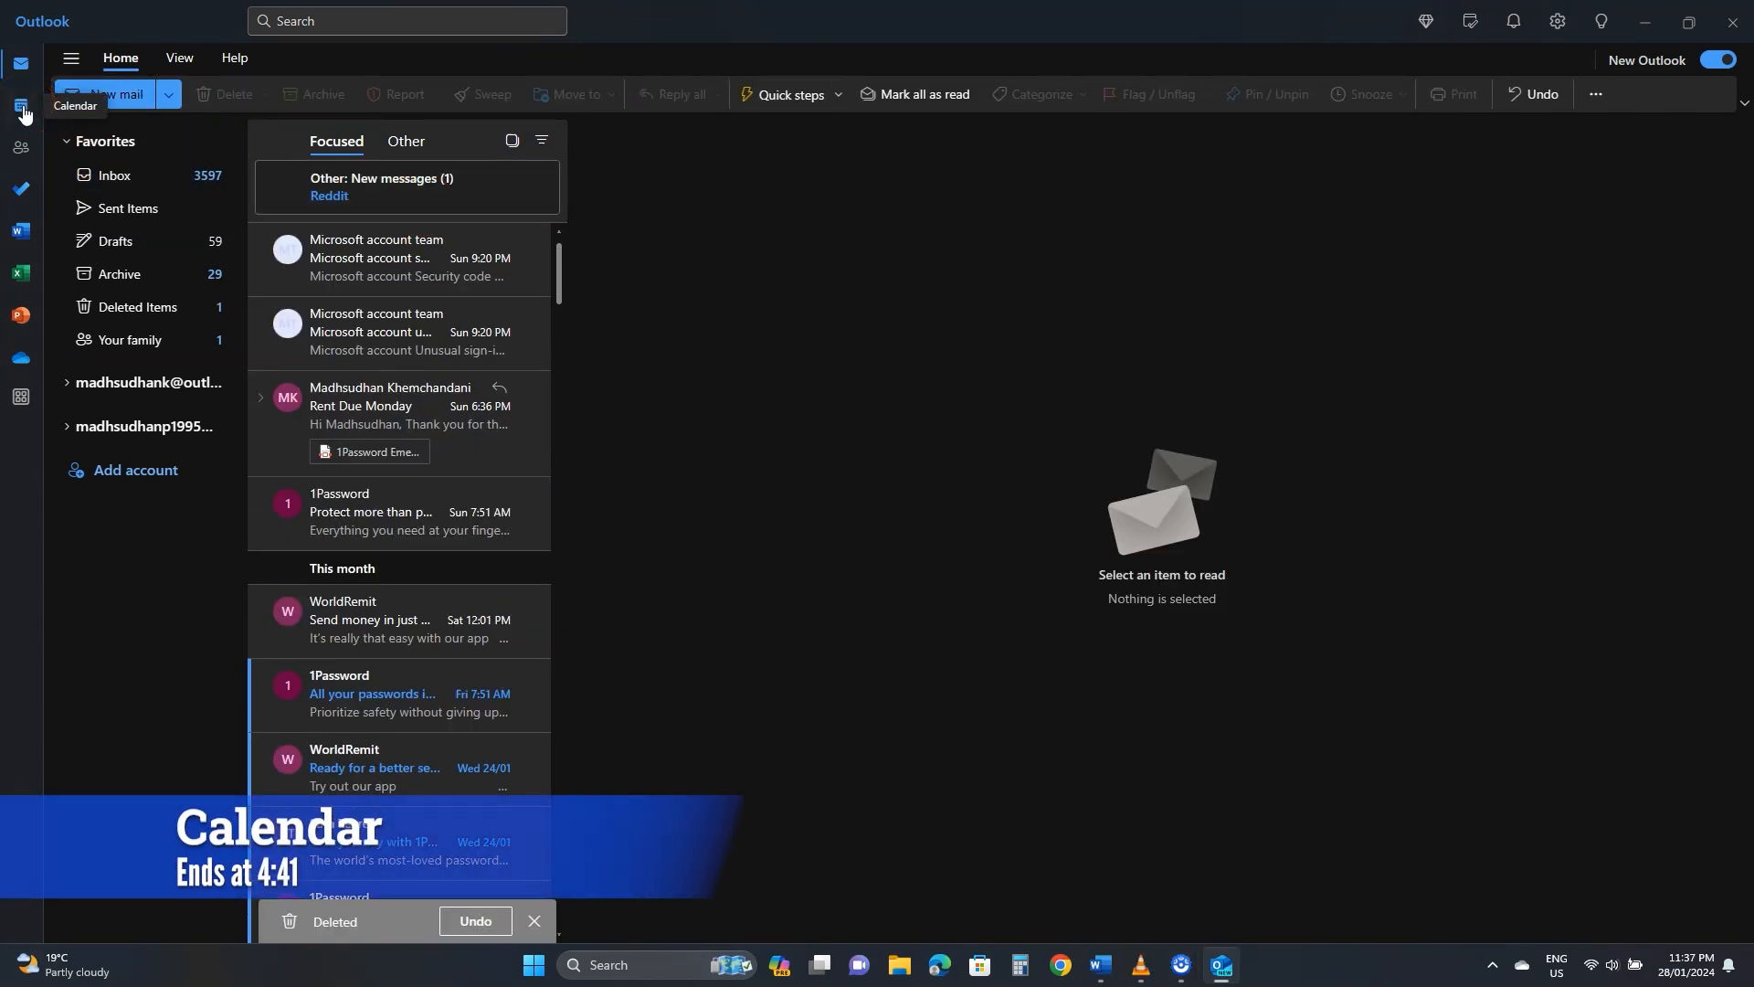
- Create a new calendar event titled as a meeting with the named person, and invite the first suggested contact
{"action": "left_click", "coordinate": [22, 108]}
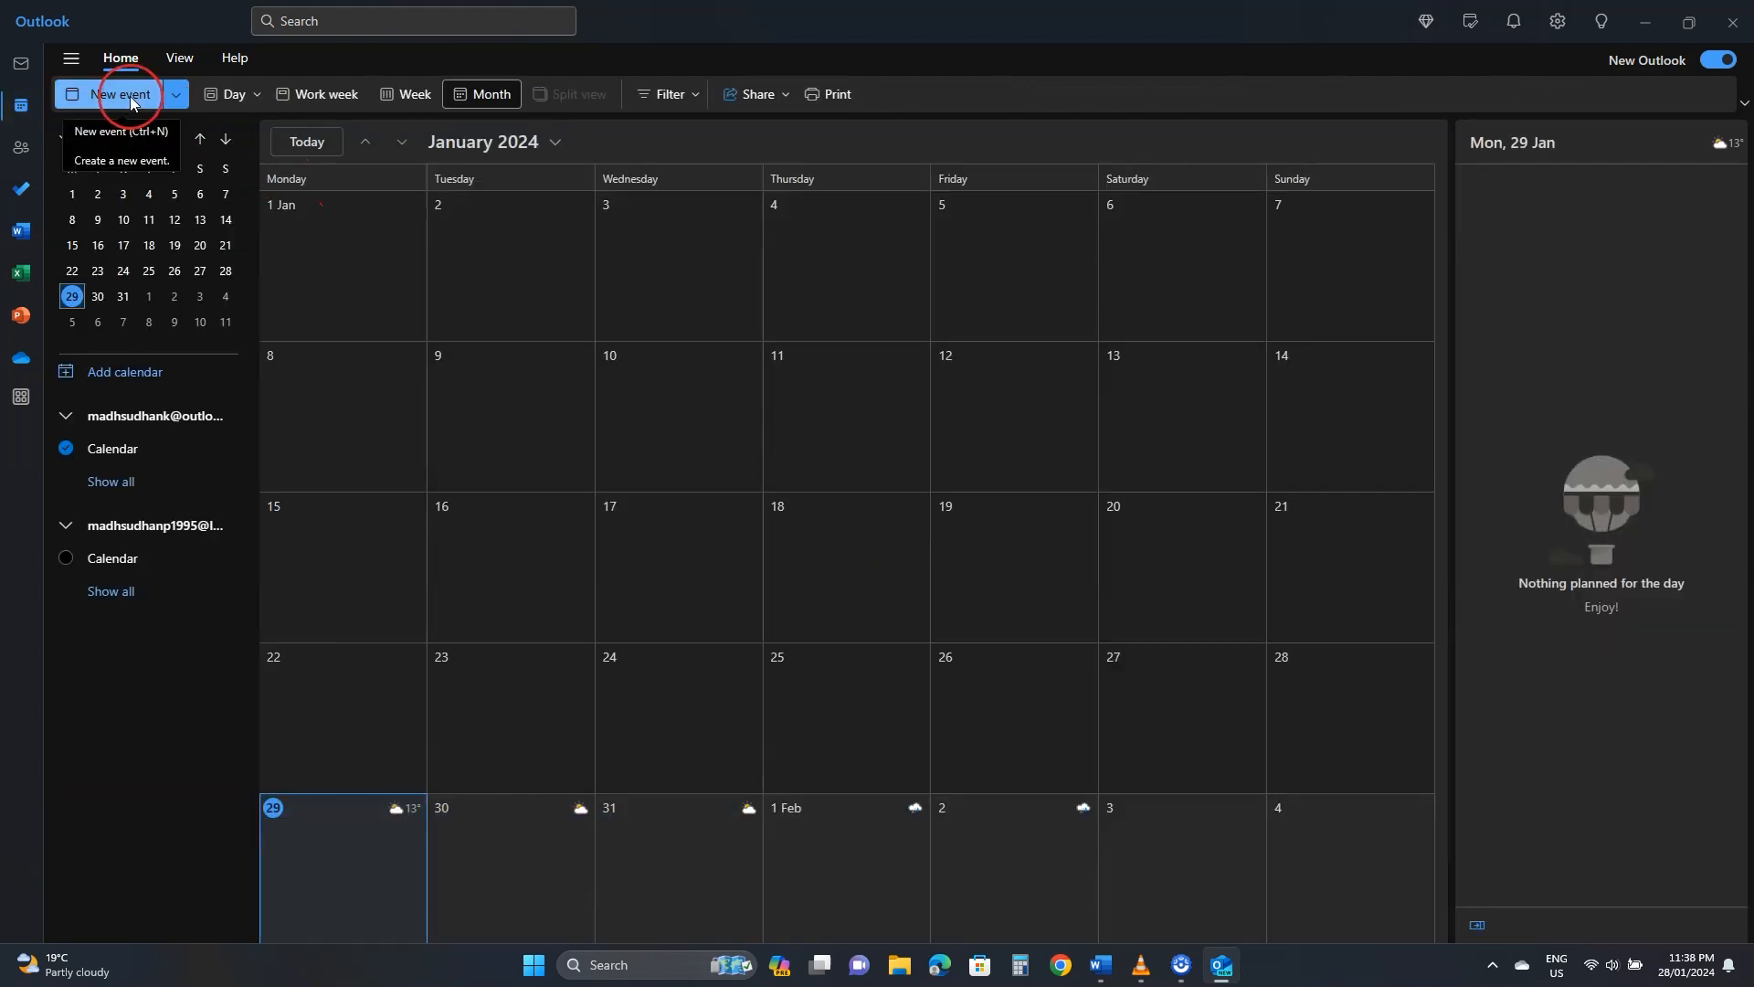
{"action": "left_click", "coordinate": [128, 95]}
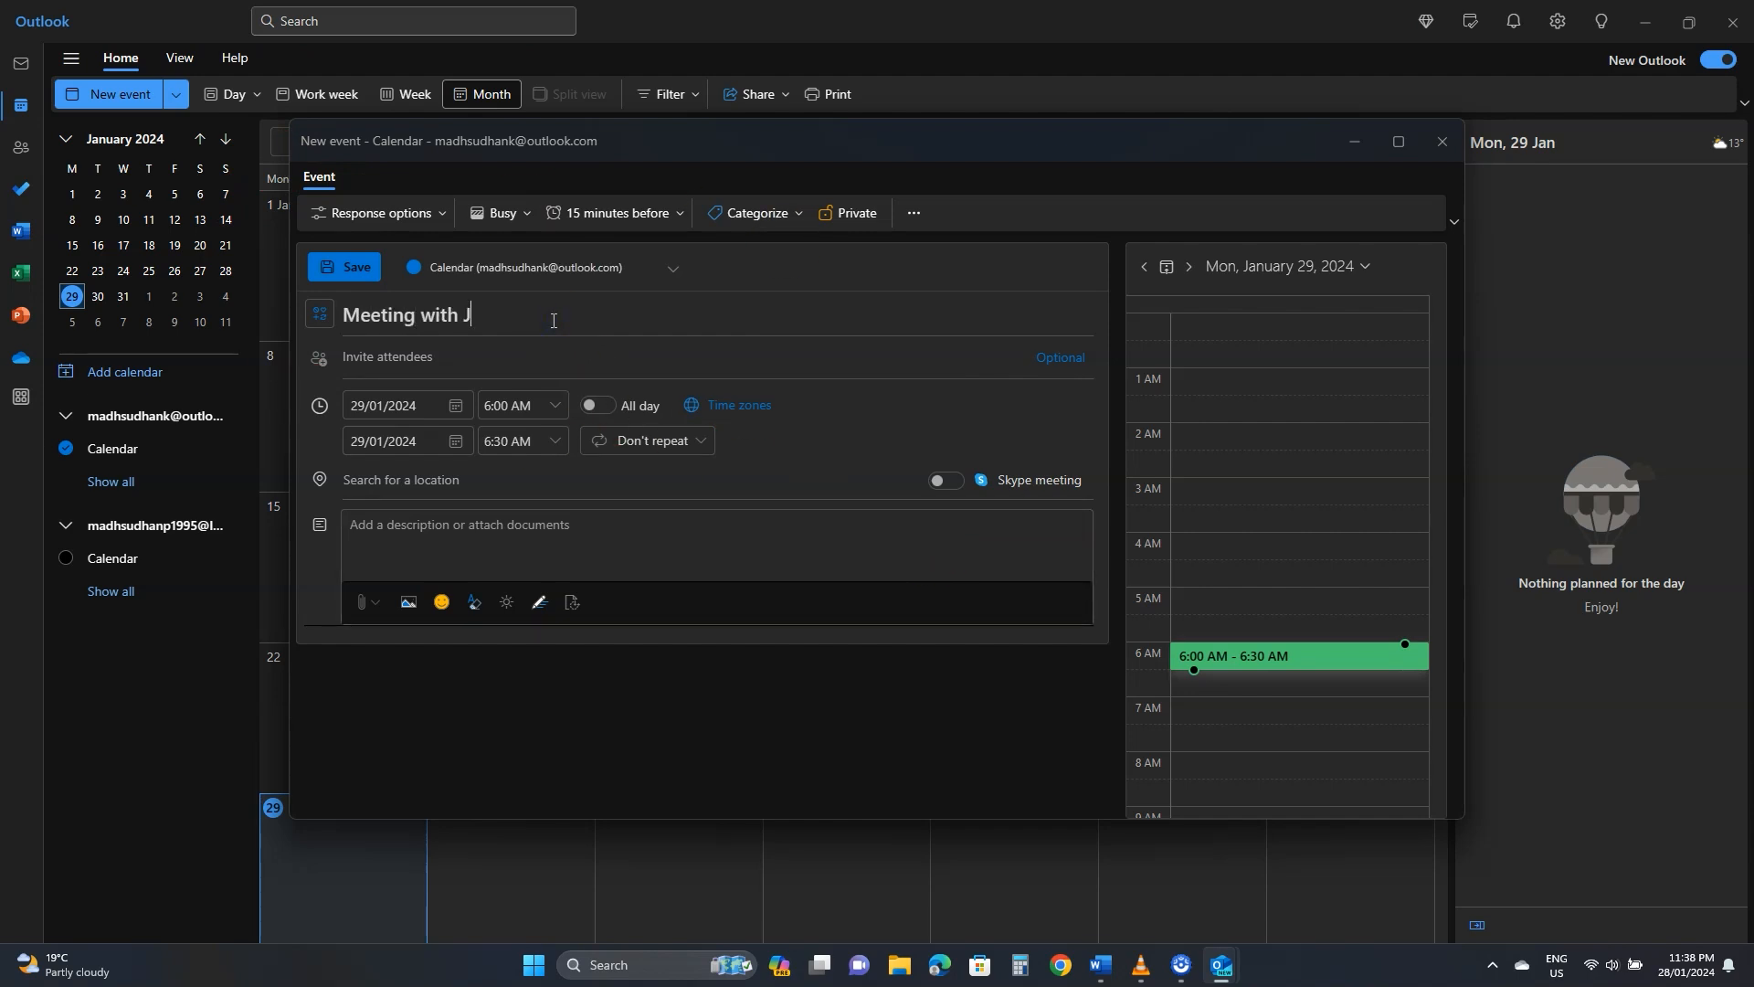
{"action": "left_click", "coordinate": [439, 366]}
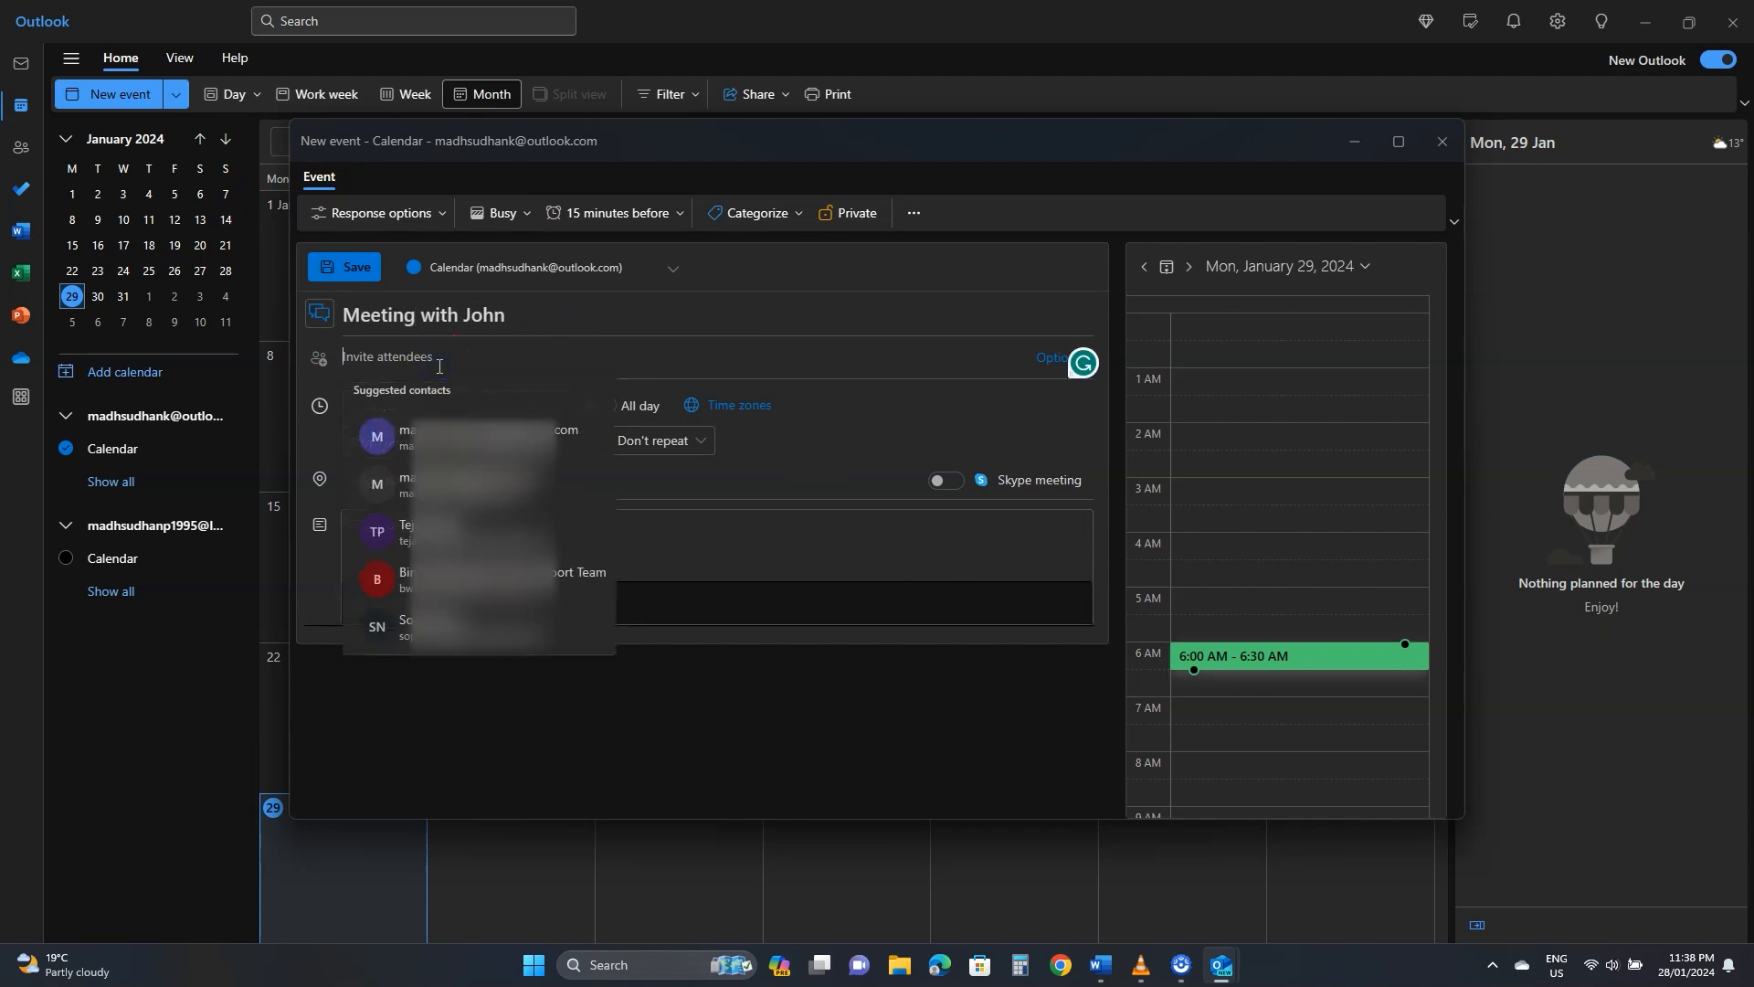
{"action": "left_click", "coordinate": [414, 433]}
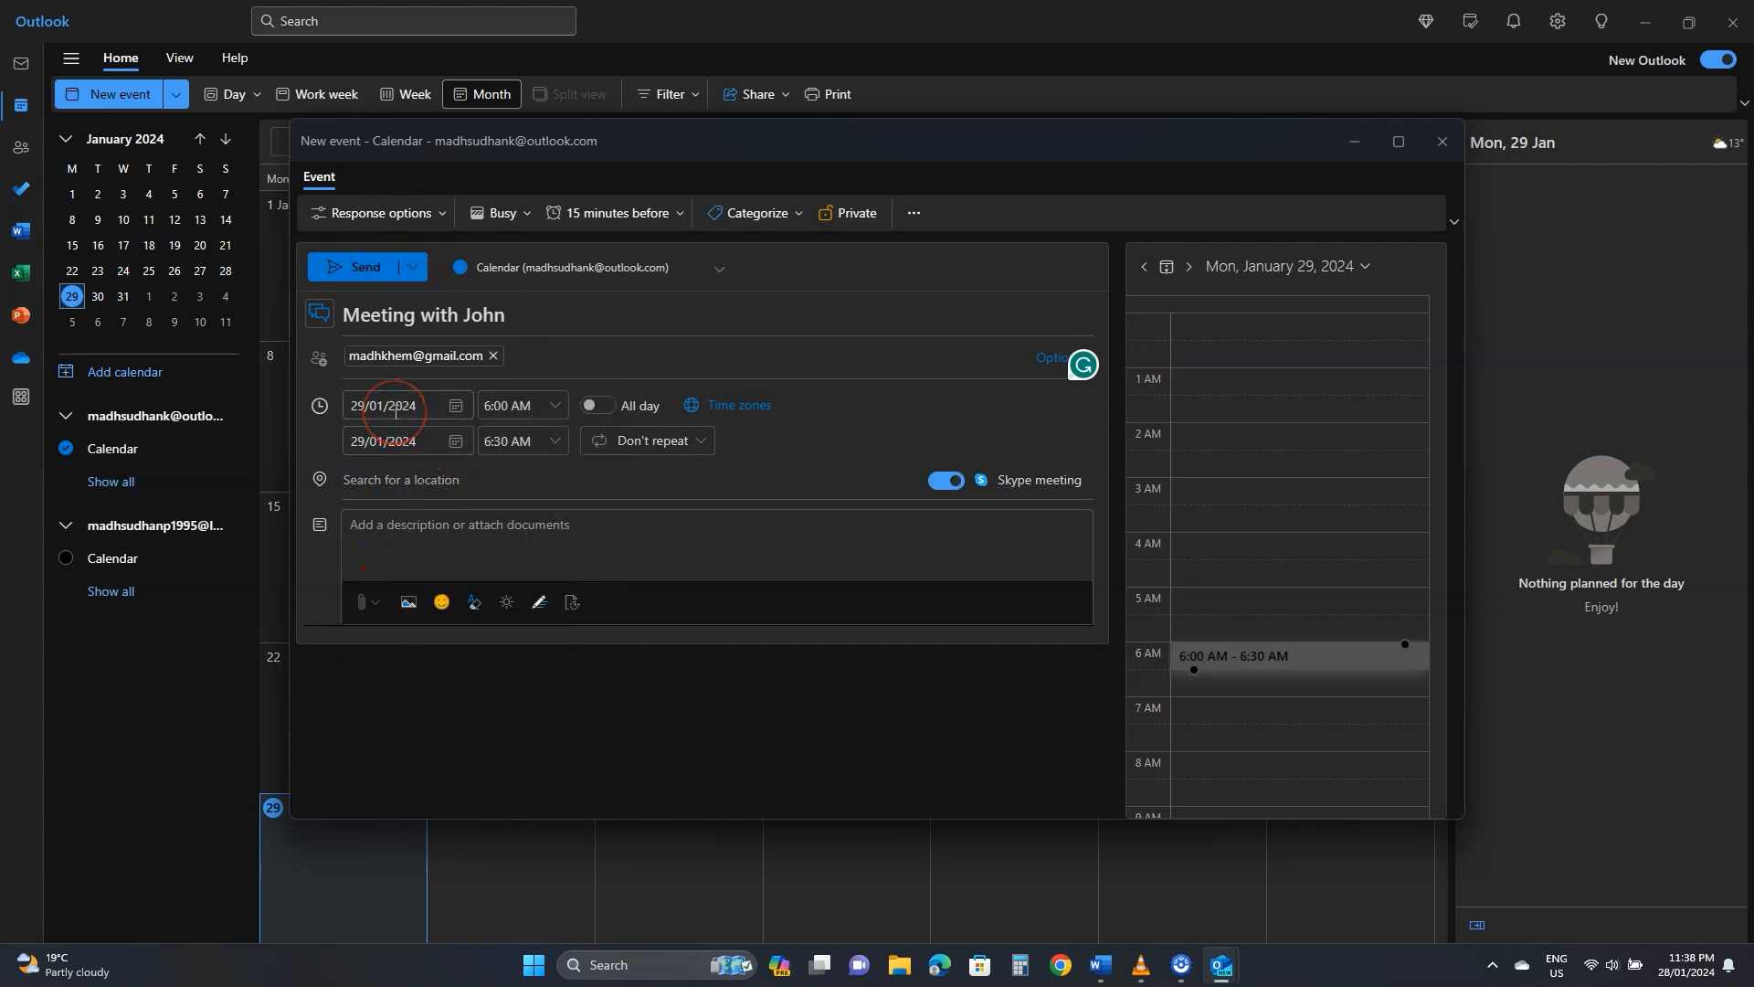
- Schedule the meeting for 30/01/2024 from 10:30 AM to 11:00 AM
{"action": "left_click", "coordinate": [395, 406]}
{"action": "left_click", "coordinate": [395, 603]}
{"action": "left_click", "coordinate": [507, 405]}
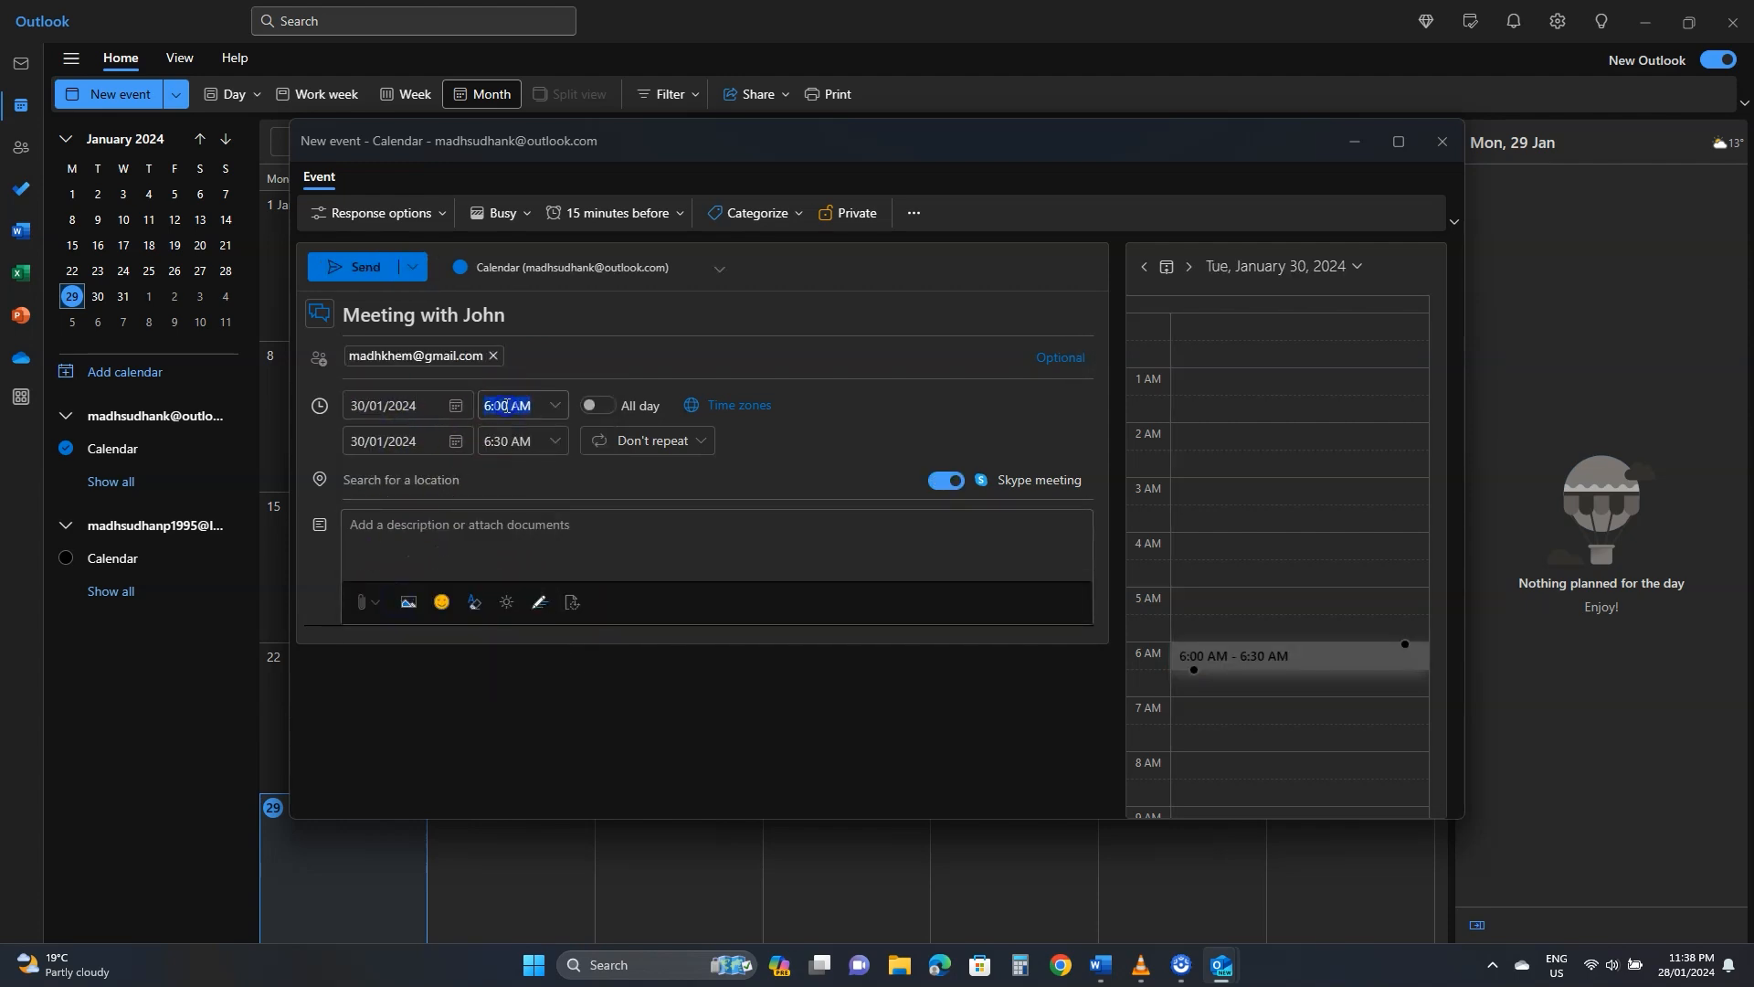
{"action": "left_click", "coordinate": [553, 413]}
{"action": "left_click", "coordinate": [467, 530]}
{"action": "left_click", "coordinate": [545, 415]}
{"action": "left_click", "coordinate": [421, 453]}
{"action": "left_click", "coordinate": [553, 442]}
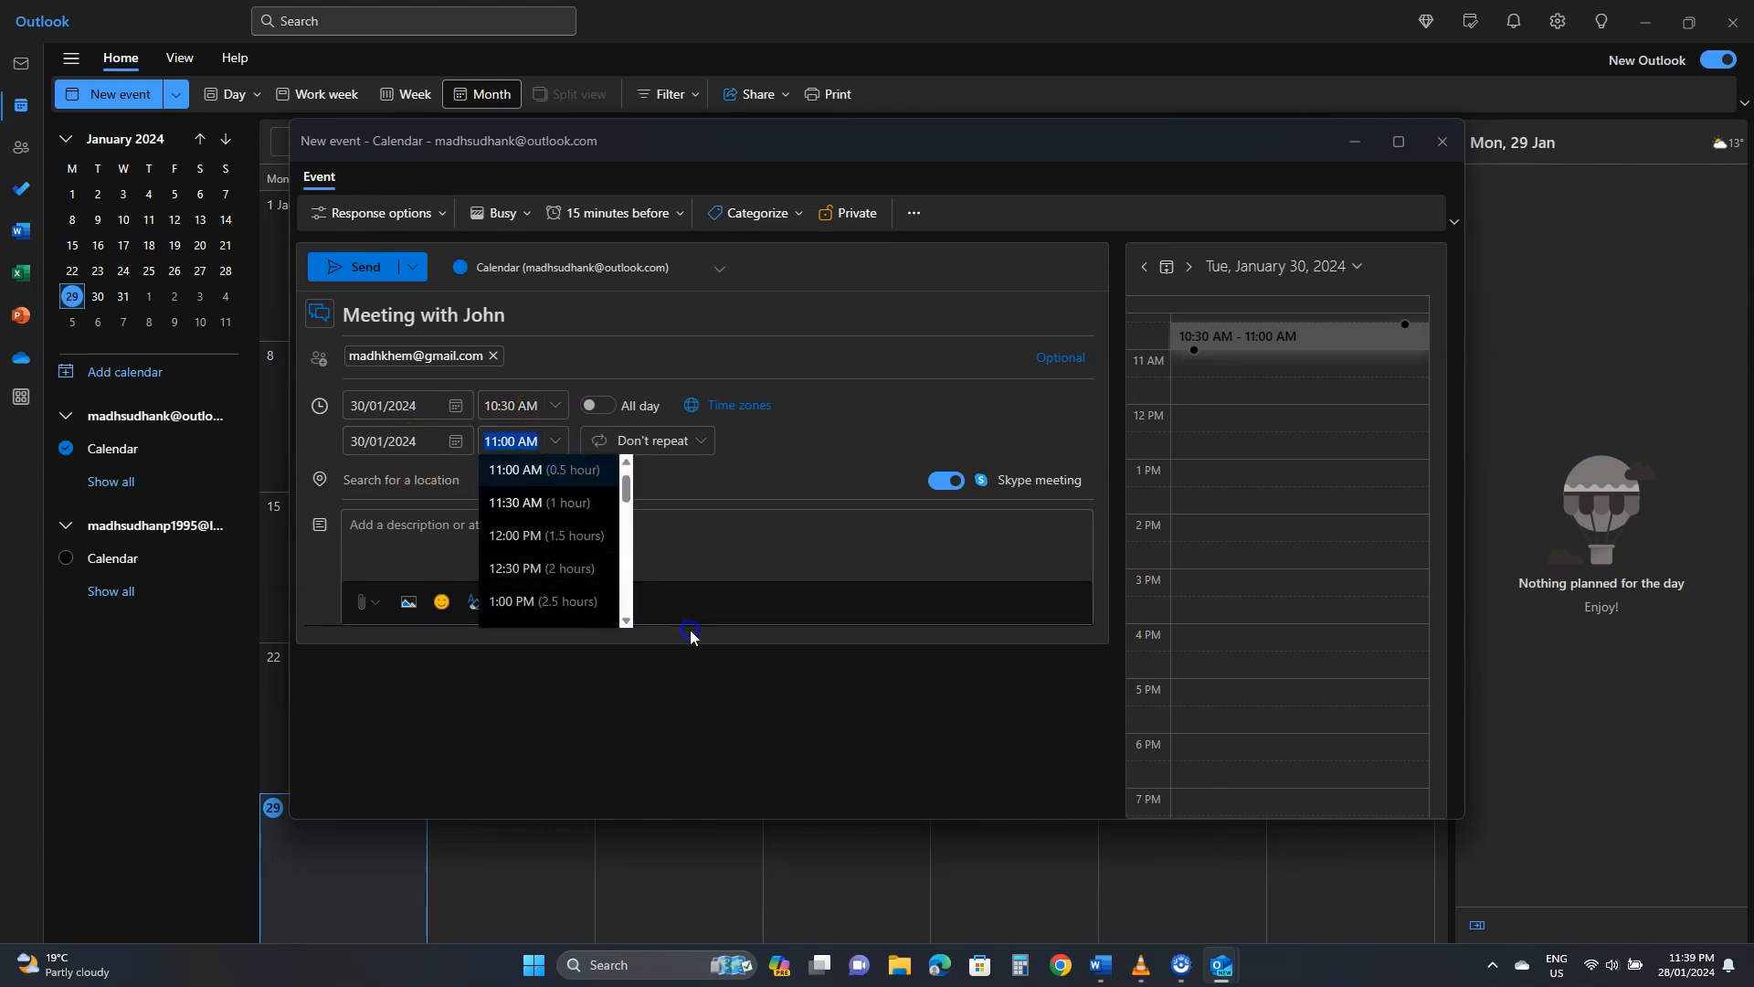
- Send the invitation with Skype meeting off and the description "Meeting about the south building project.", and check the event on 30 January
{"action": "left_click", "coordinate": [464, 542]}
{"action": "type", "text": "Meeting abo"}
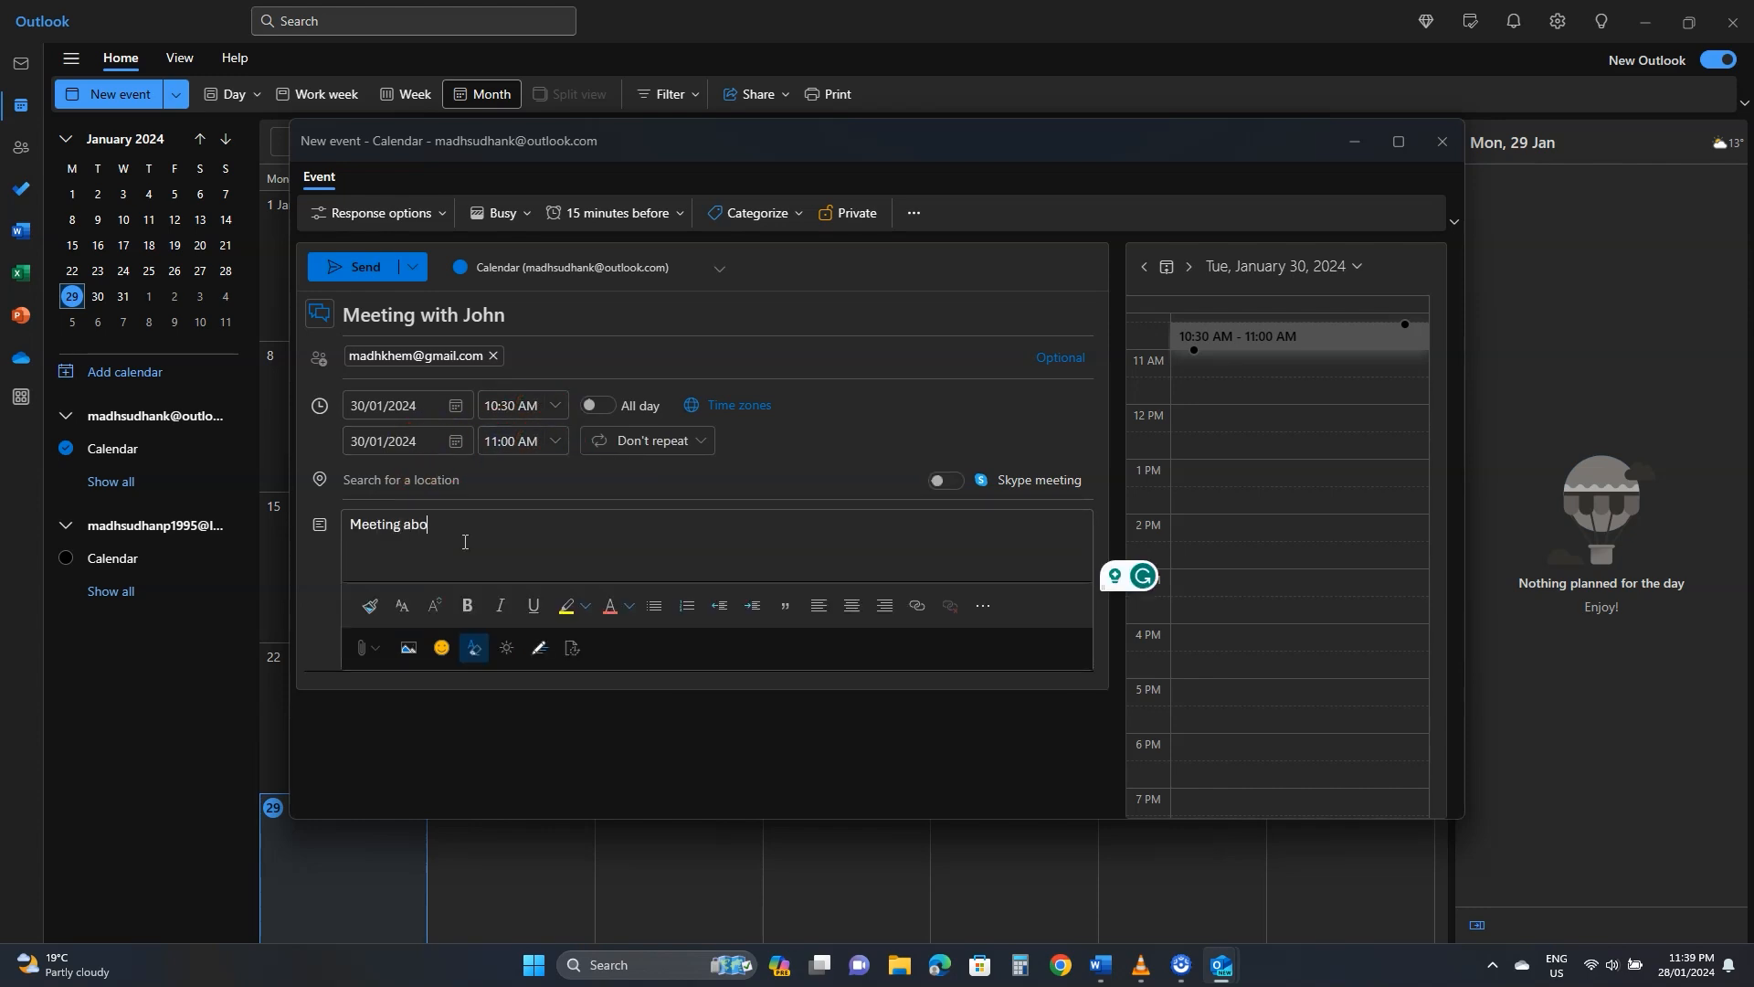
{"action": "type", "text": "ut the south building project."}
{"action": "left_click", "coordinate": [347, 268]}
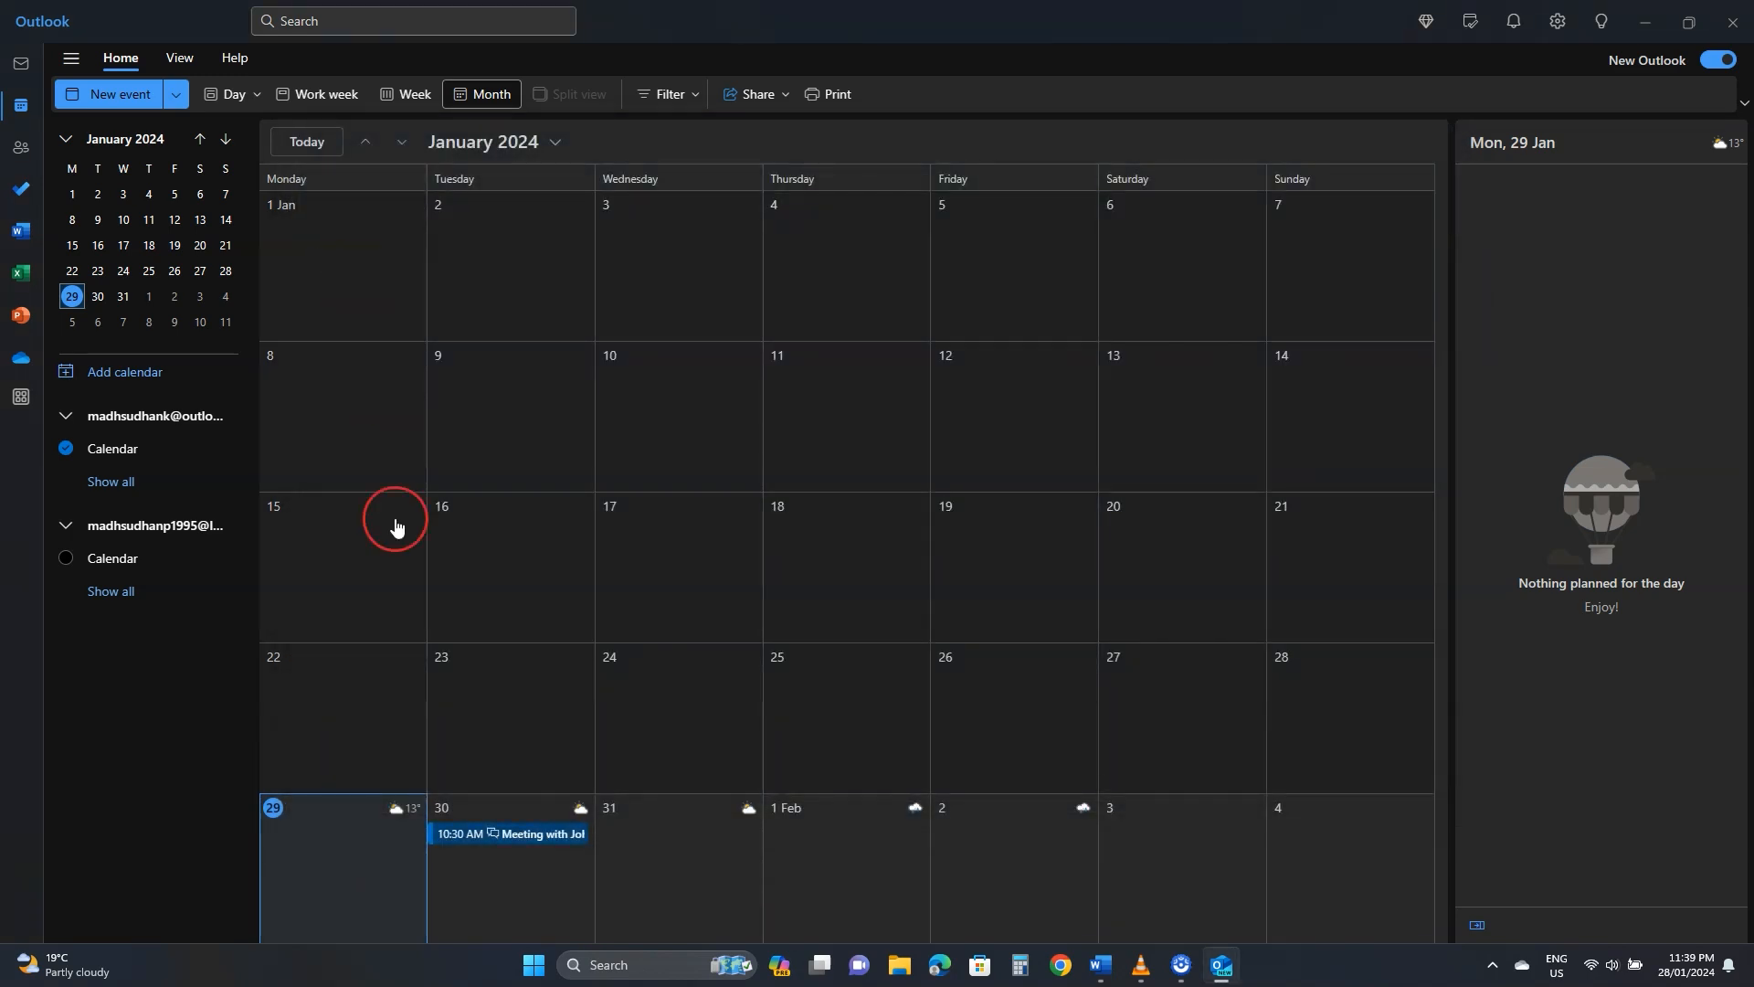
{"action": "left_click", "coordinate": [485, 872]}
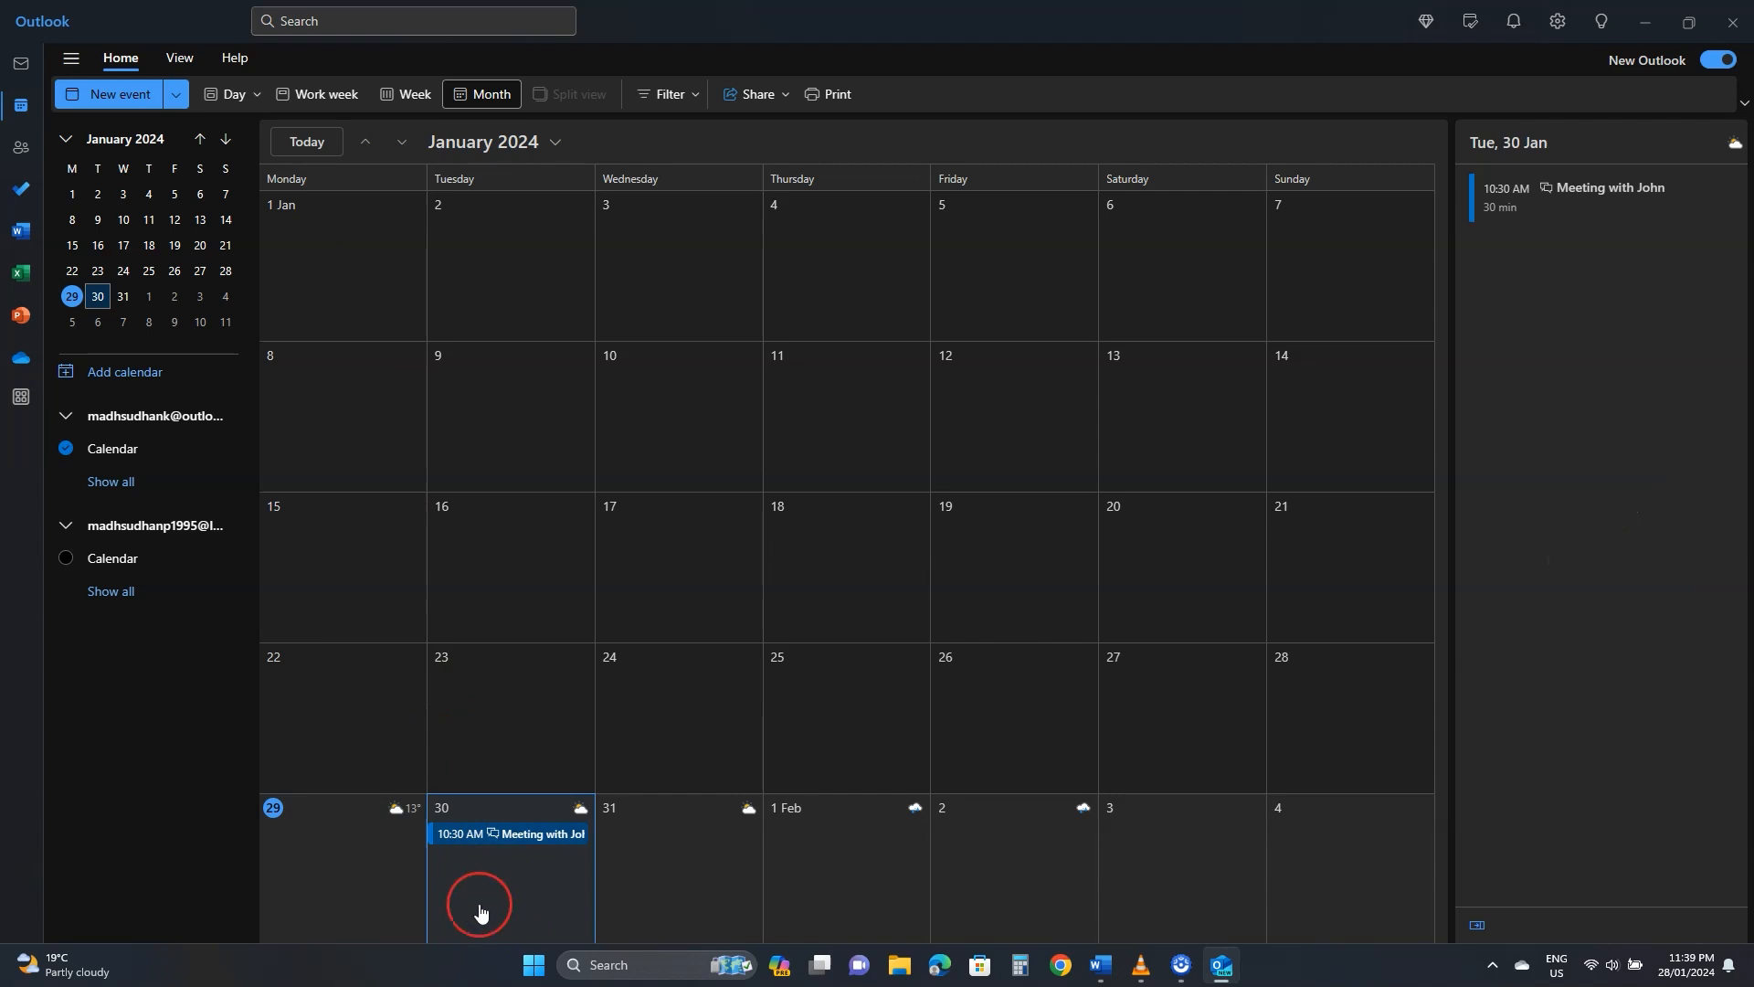
{"action": "left_click", "coordinate": [512, 836]}
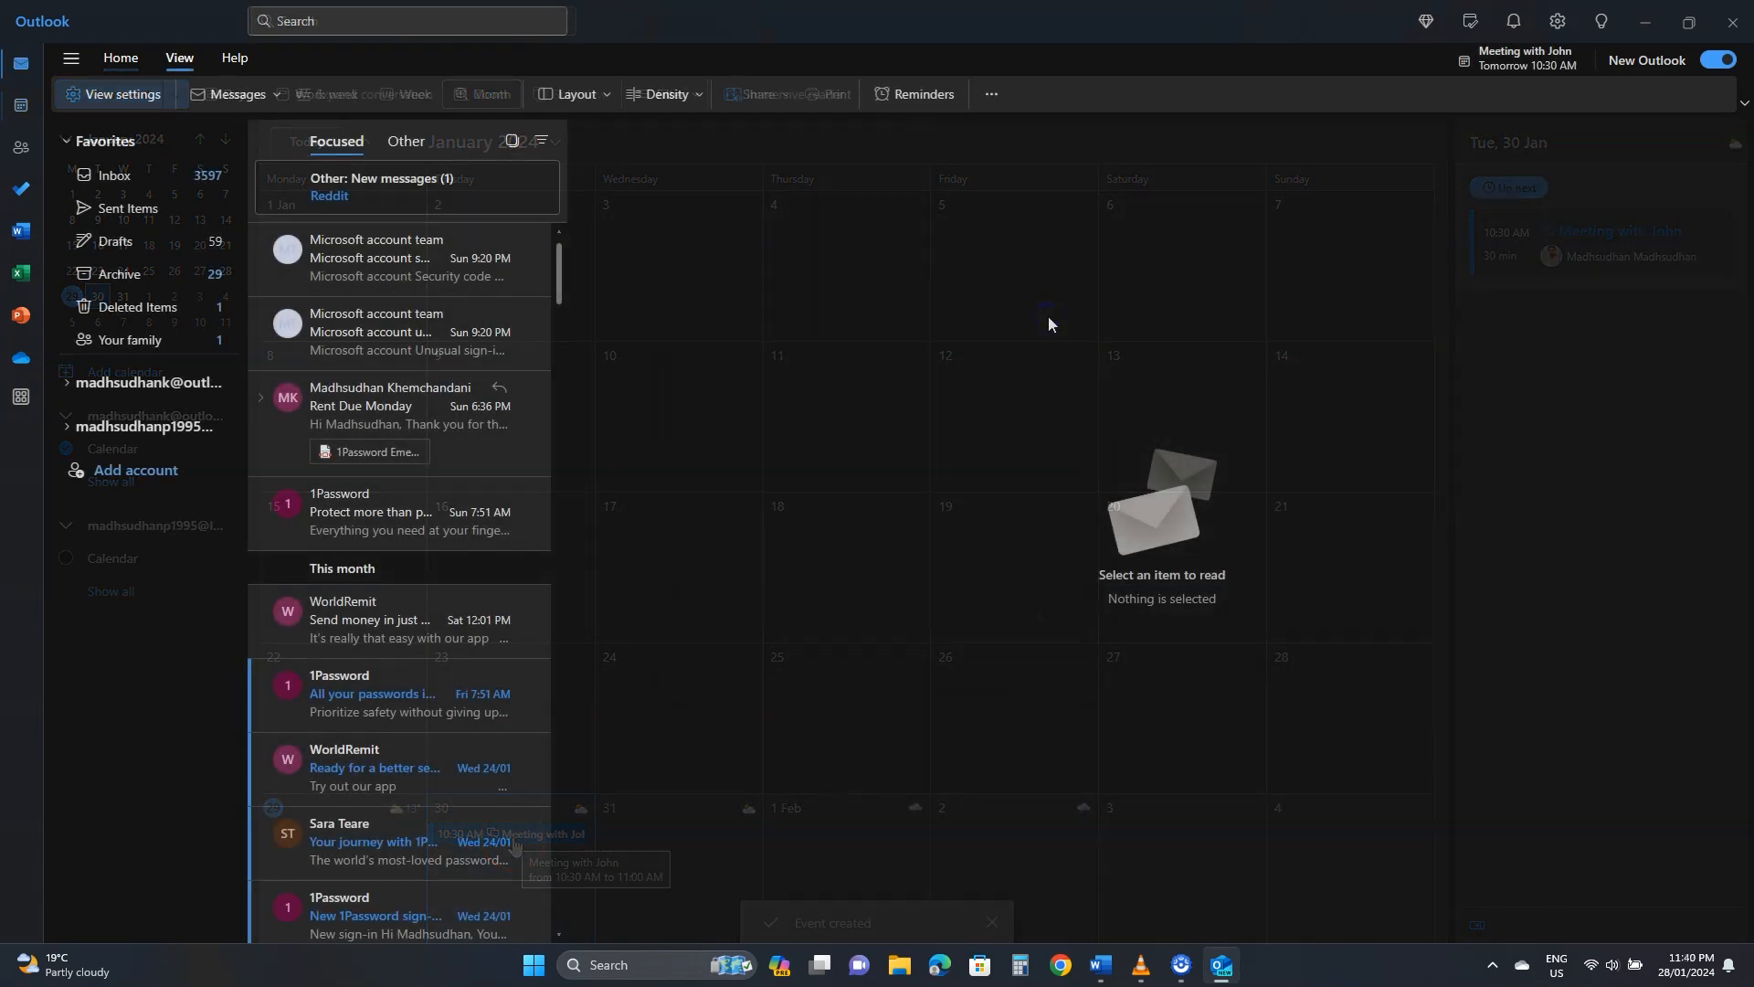
- Open the My Day pane beside the inbox to view the upcoming meeting in its calendar agenda
{"action": "left_click", "coordinate": [1208, 233]}
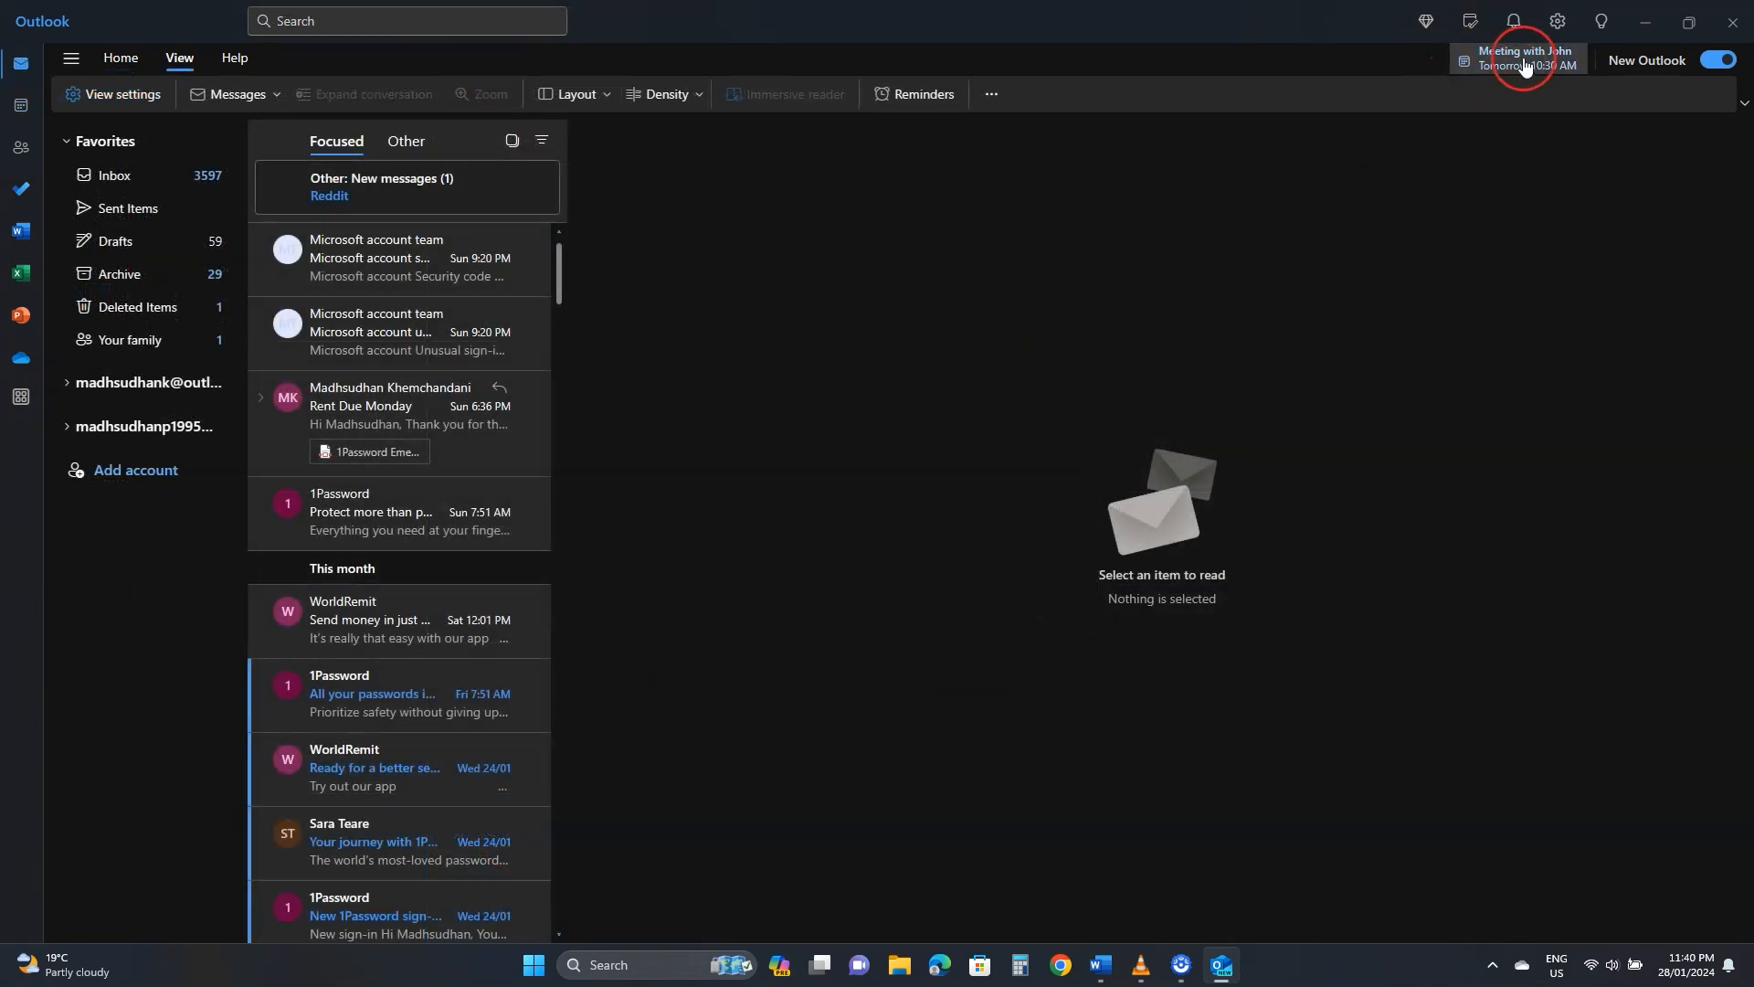
{"action": "left_click", "coordinate": [1469, 21]}
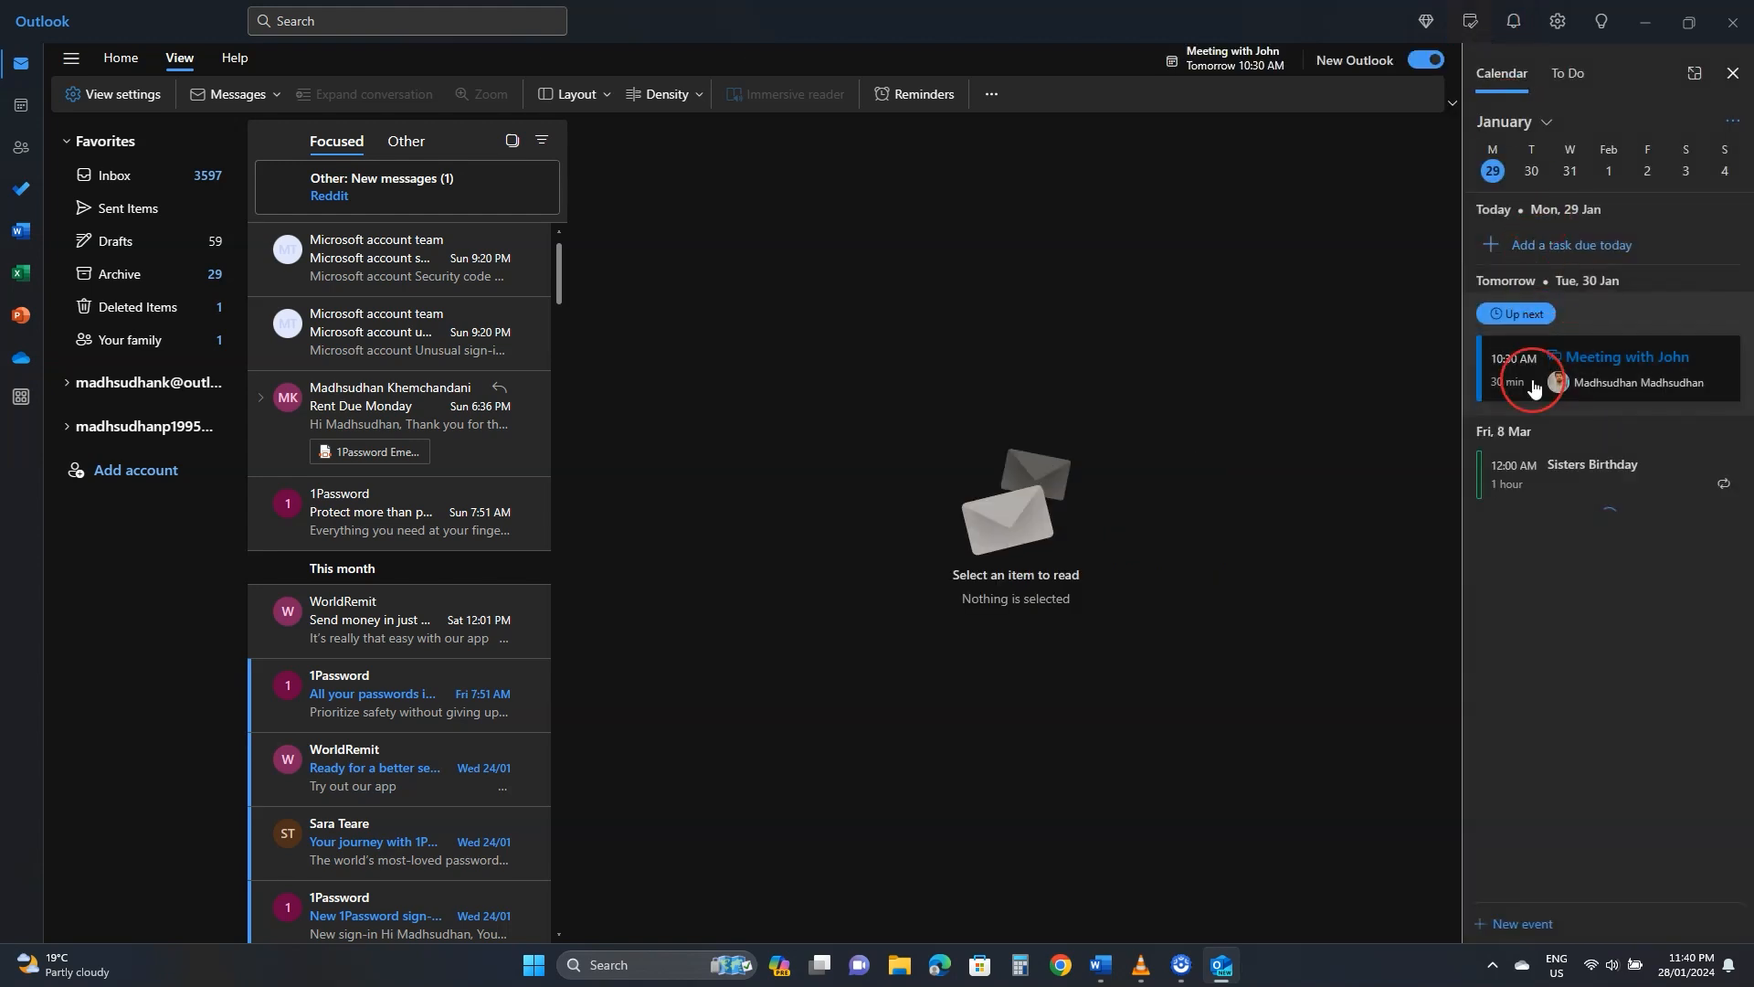
{"action": "left_click", "coordinate": [1563, 160]}
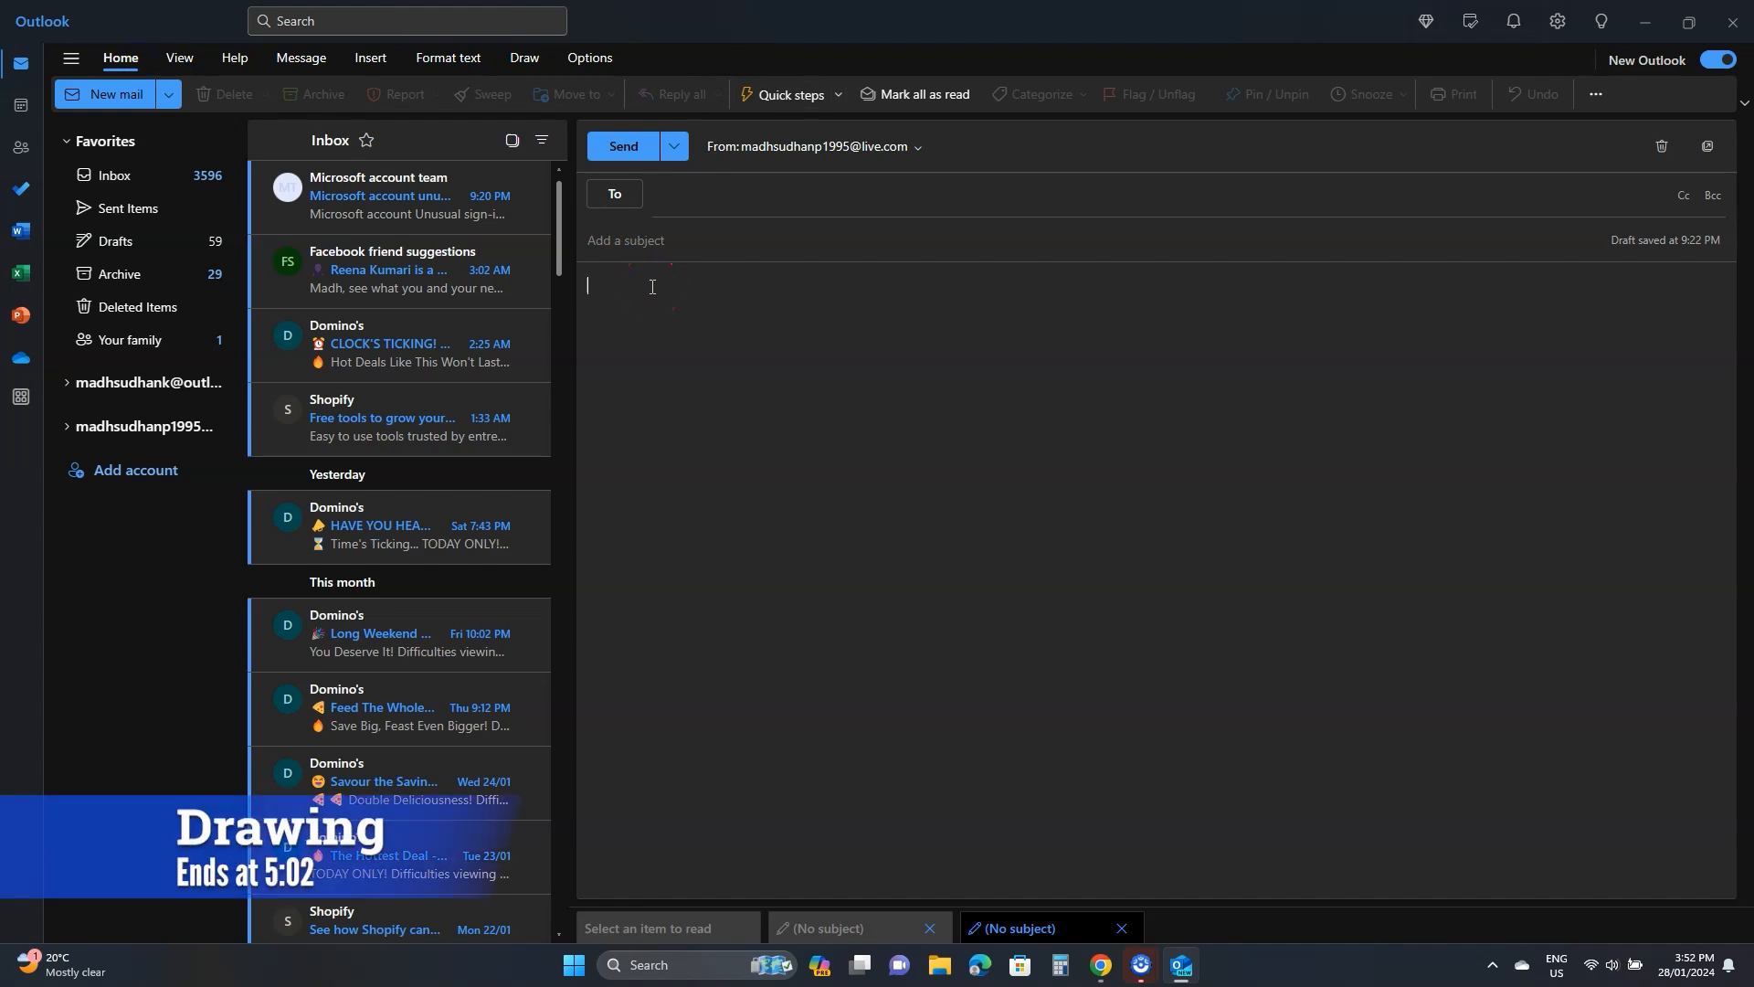
- Insert a drawing canvas in the new message and draw freehand strokes on it with the black pen, red pen and yellow highlighter
{"action": "left_click", "coordinate": [528, 71]}
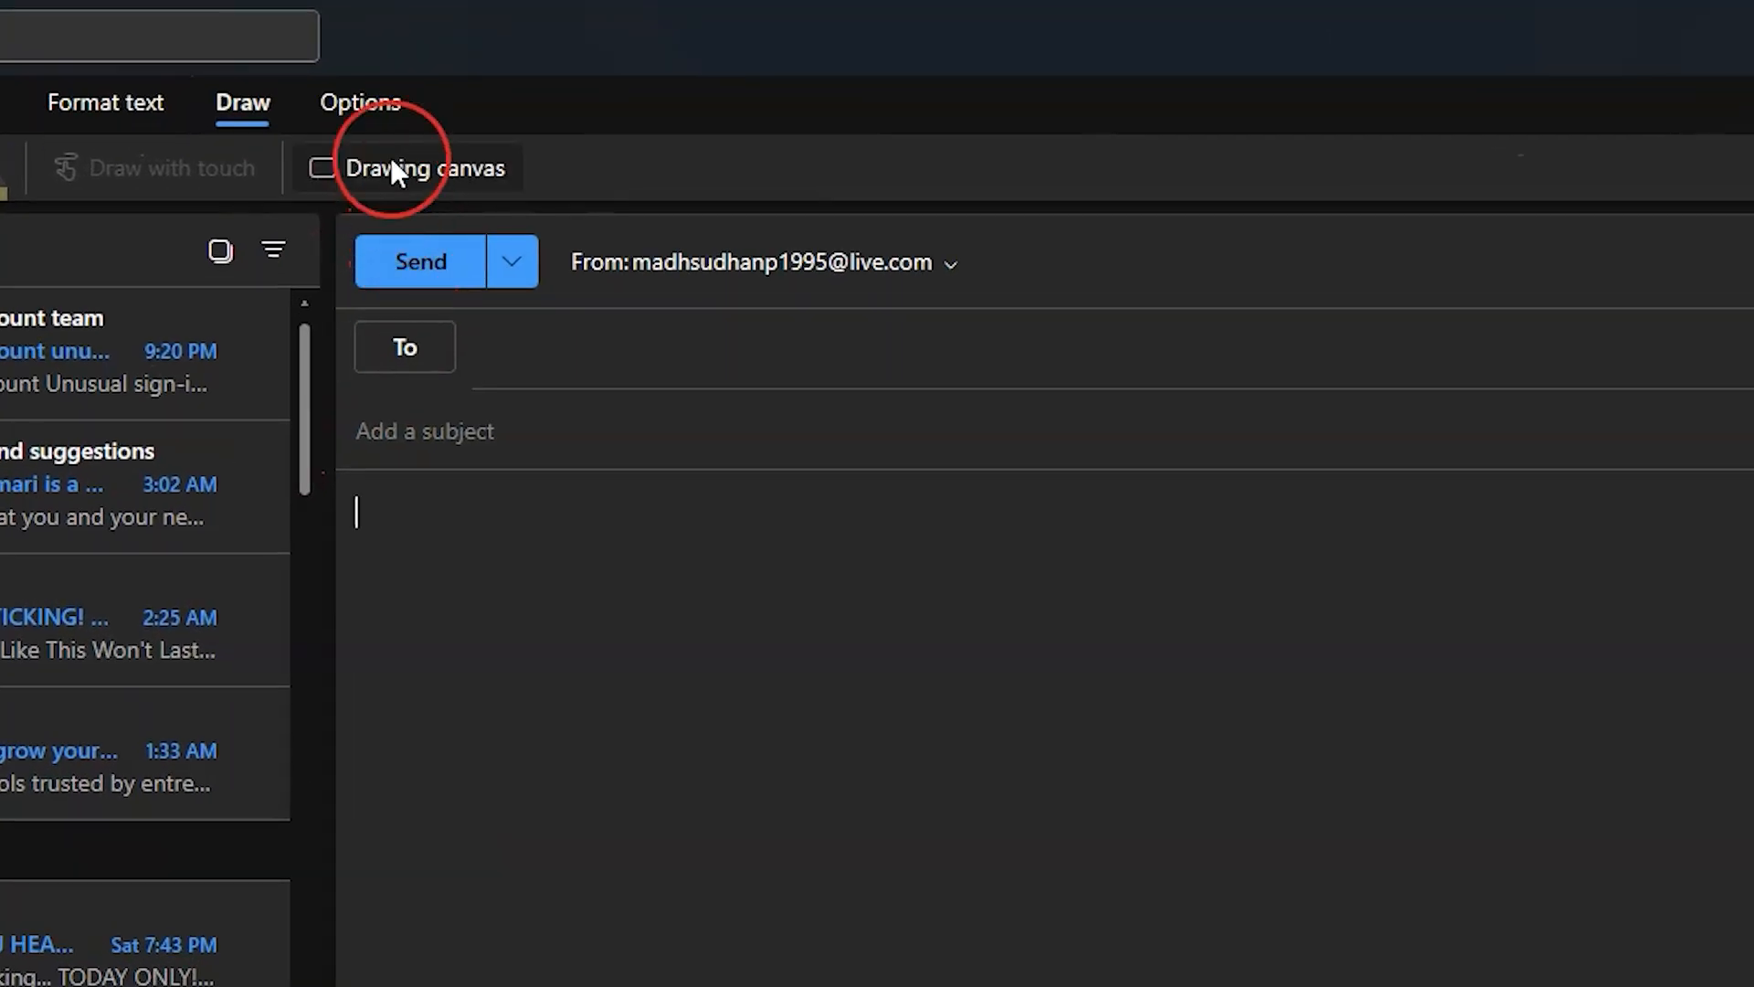
{"action": "left_click", "coordinate": [392, 165]}
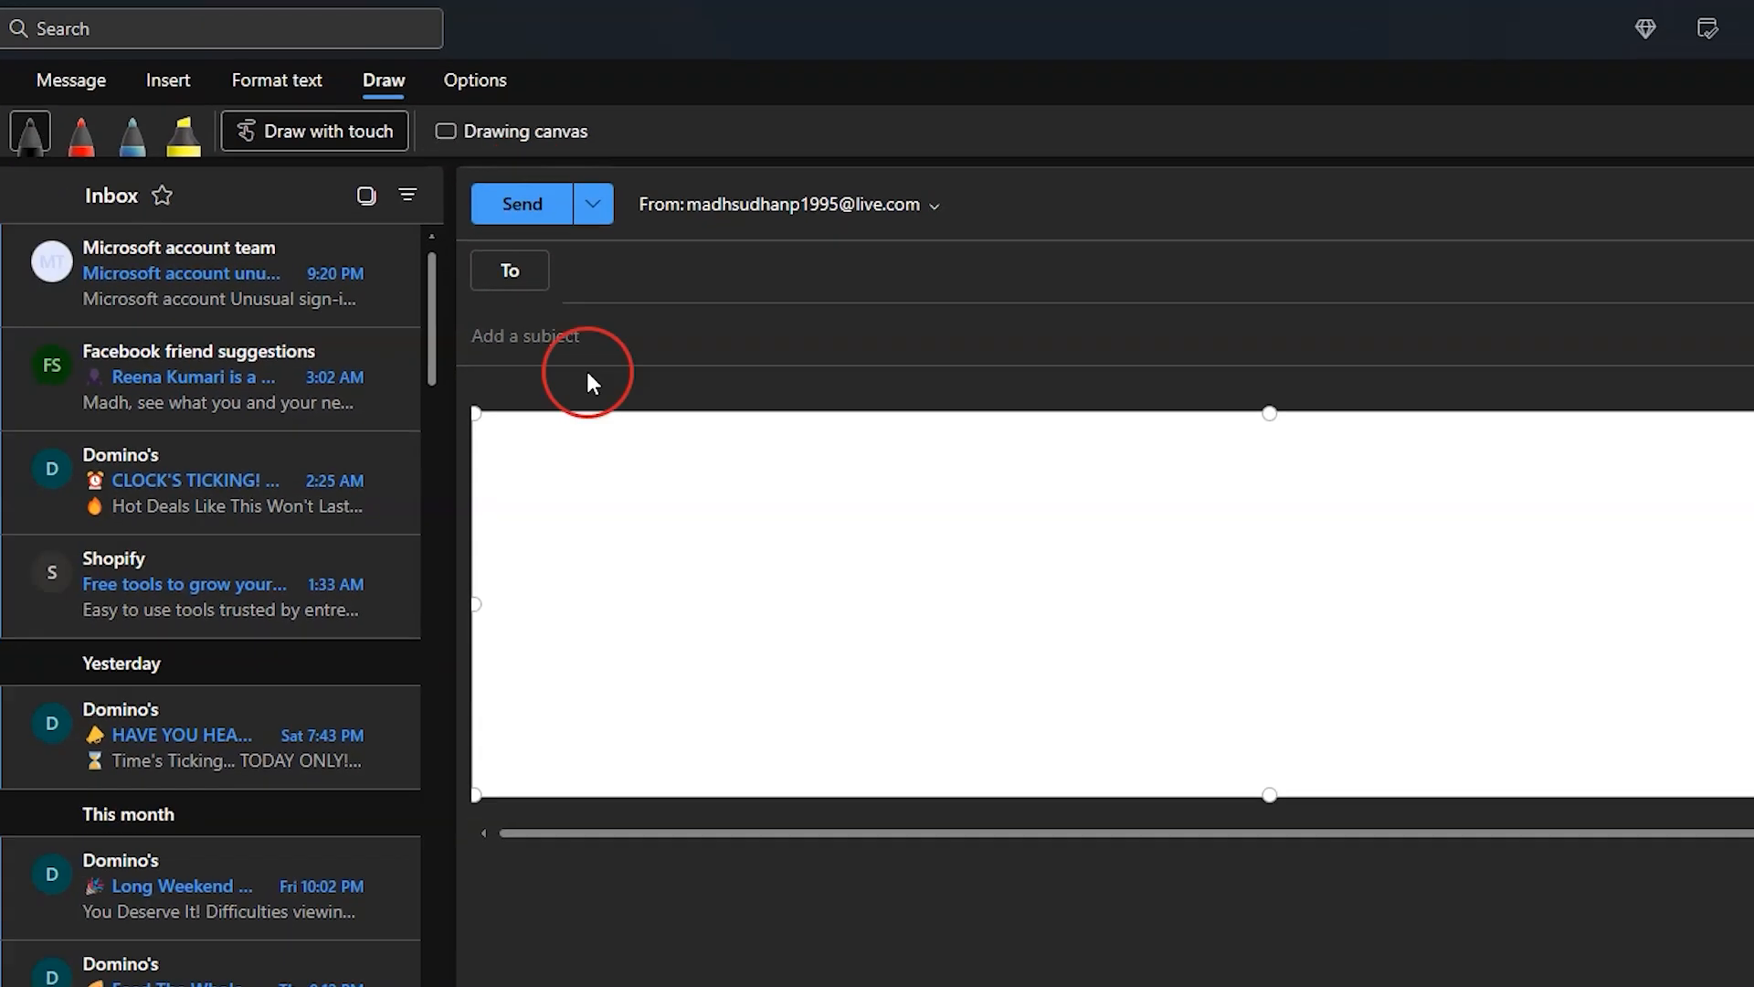
{"action": "left_click_drag", "start_coordinate": [653, 601], "coordinate": [1428, 573]}
{"action": "left_click", "coordinate": [84, 134]}
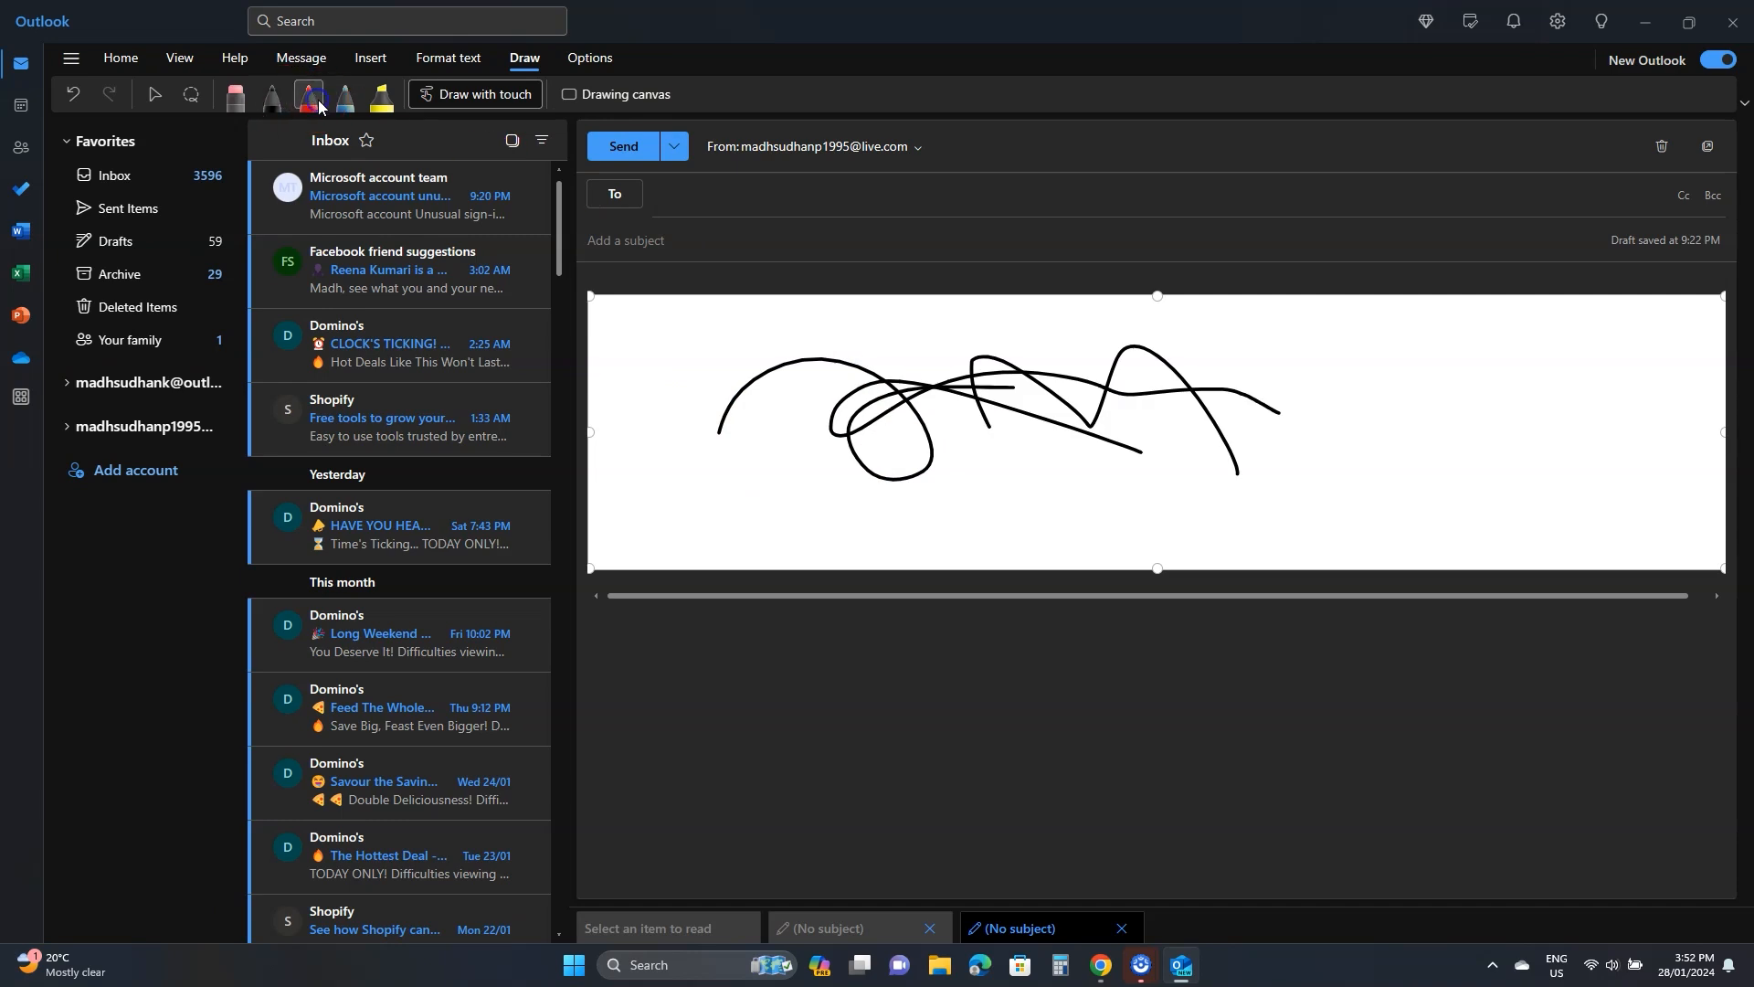
{"action": "left_click_drag", "start_coordinate": [709, 437], "coordinate": [950, 448]}
{"action": "left_click", "coordinate": [382, 96]}
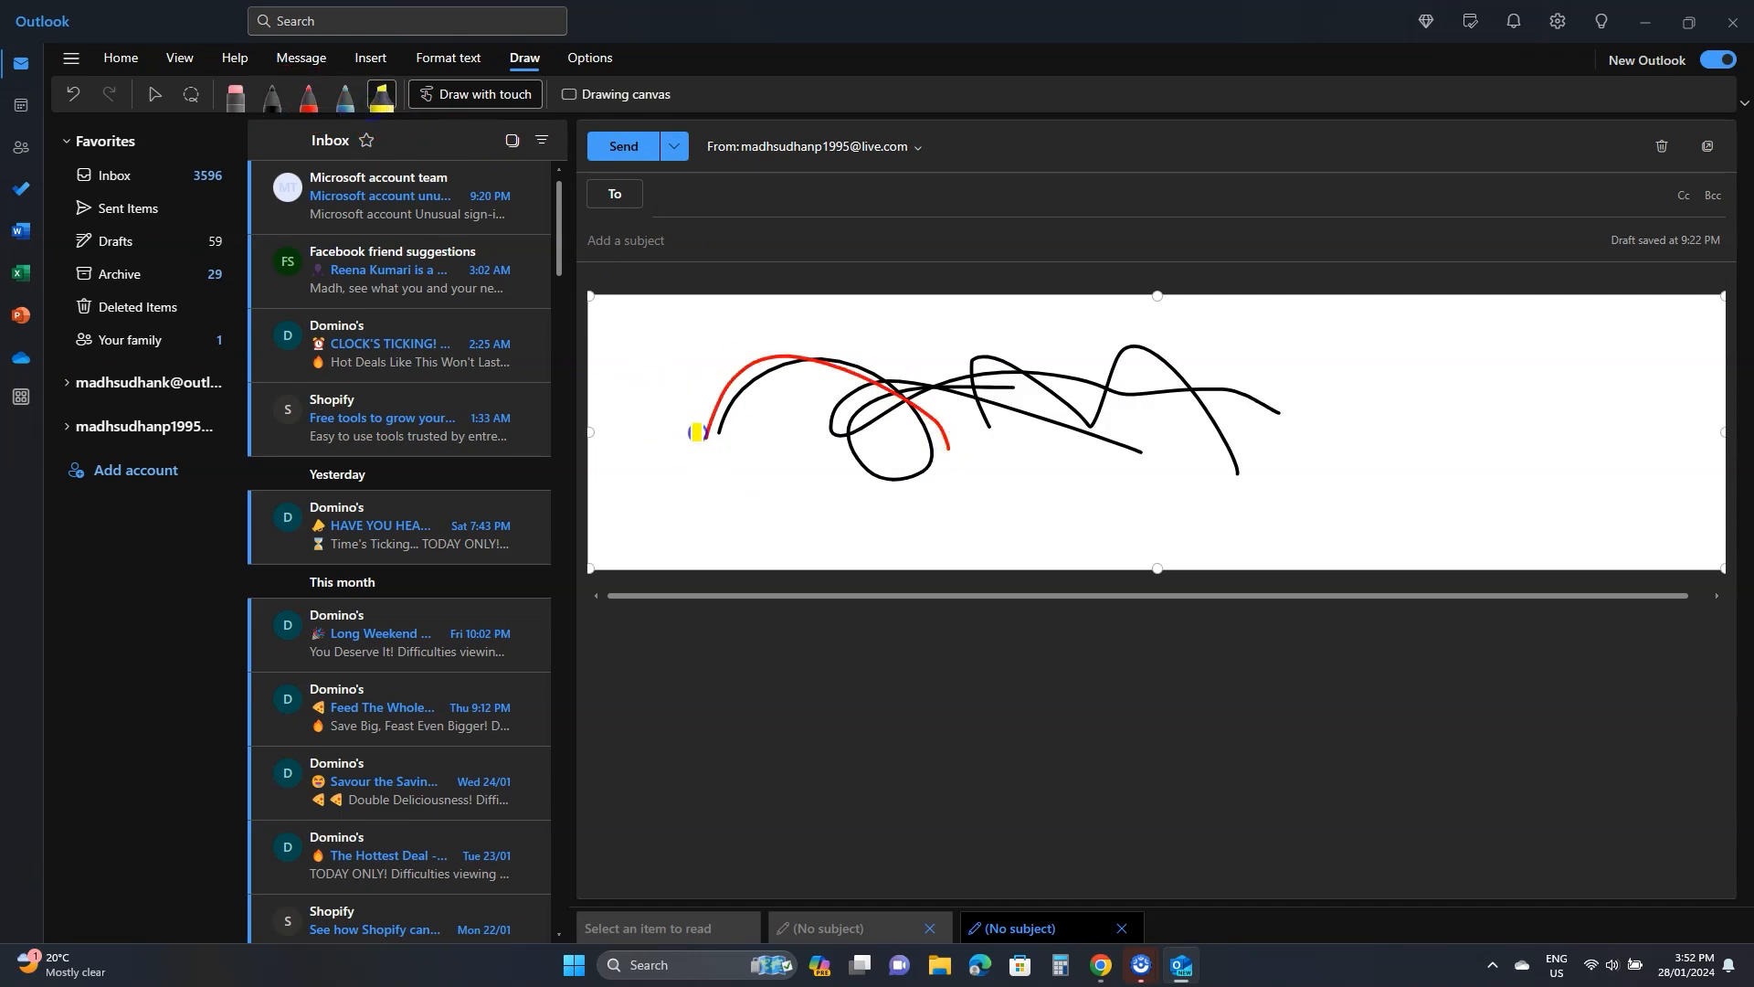
{"action": "left_click_drag", "start_coordinate": [697, 431], "coordinate": [875, 446]}
- Lasso around the strokes and delete the drawing with its canvas from the message body
{"action": "left_click", "coordinate": [191, 94]}
{"action": "left_click_drag", "start_coordinate": [607, 365], "coordinate": [703, 472]}
{"action": "key", "text": "Delete"}
{"action": "left_click", "coordinate": [675, 415]}
{"action": "left_click", "coordinate": [629, 587]}
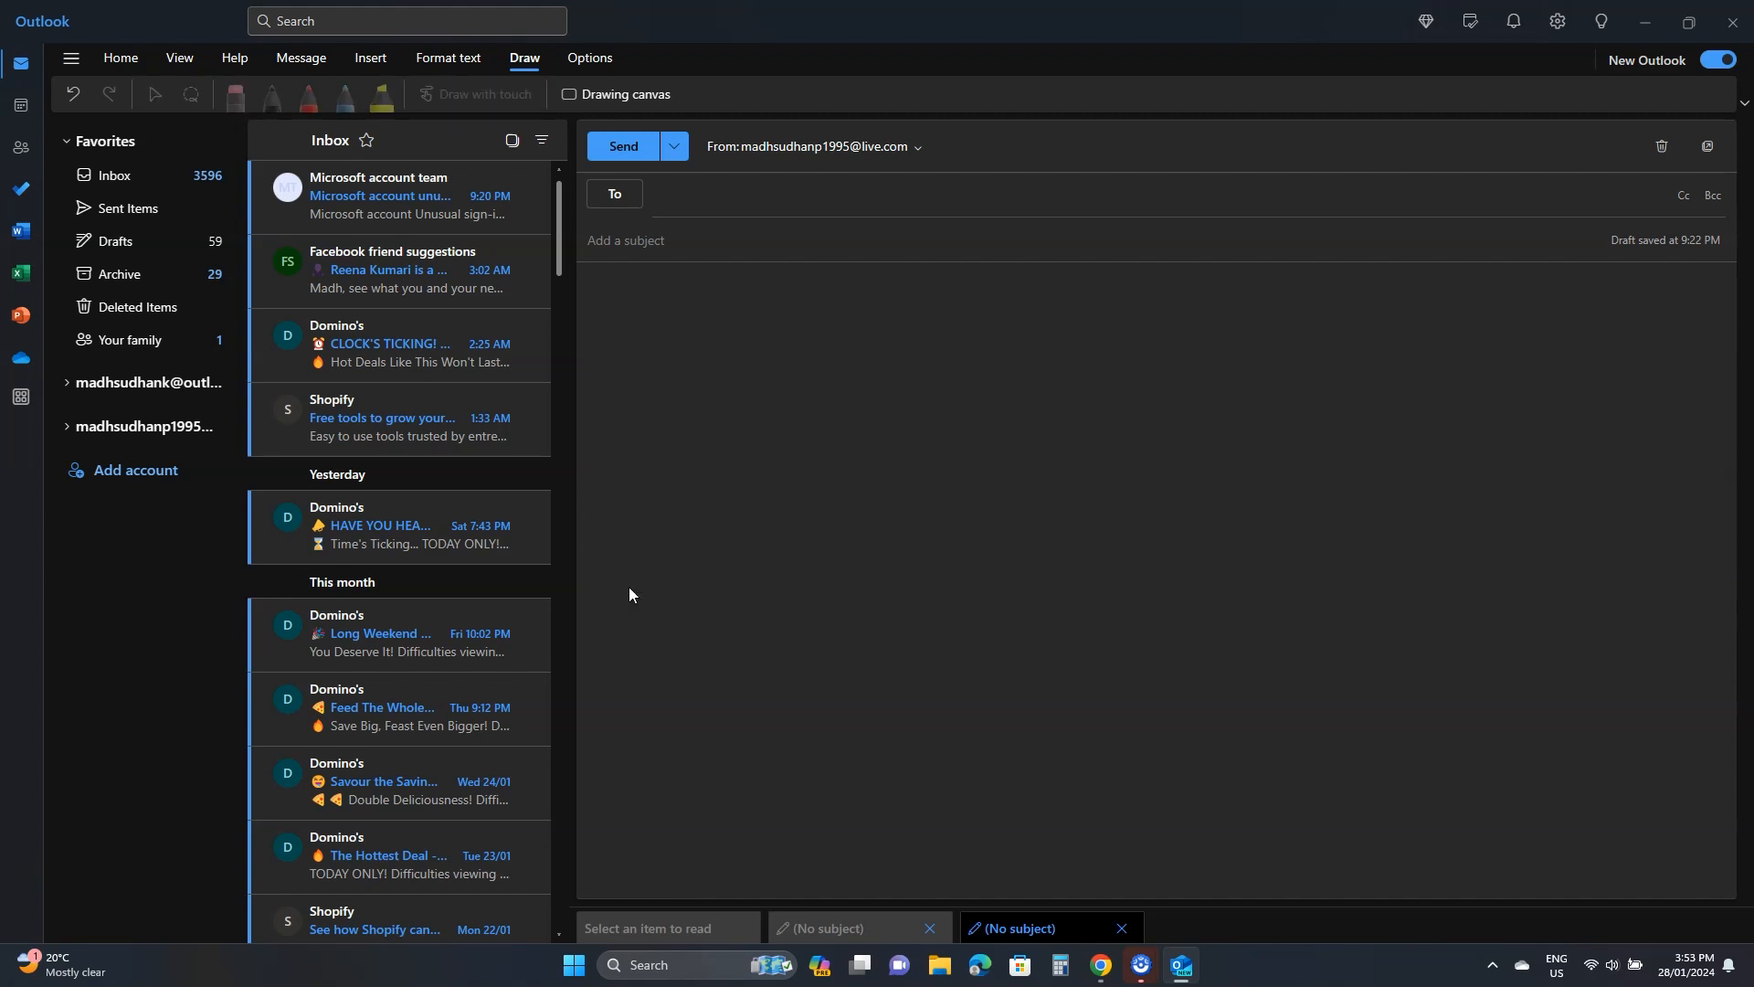
- Open the Mail settings and look through the Compose and reply and Smart suggestions sections
{"action": "left_click", "coordinate": [404, 335]}
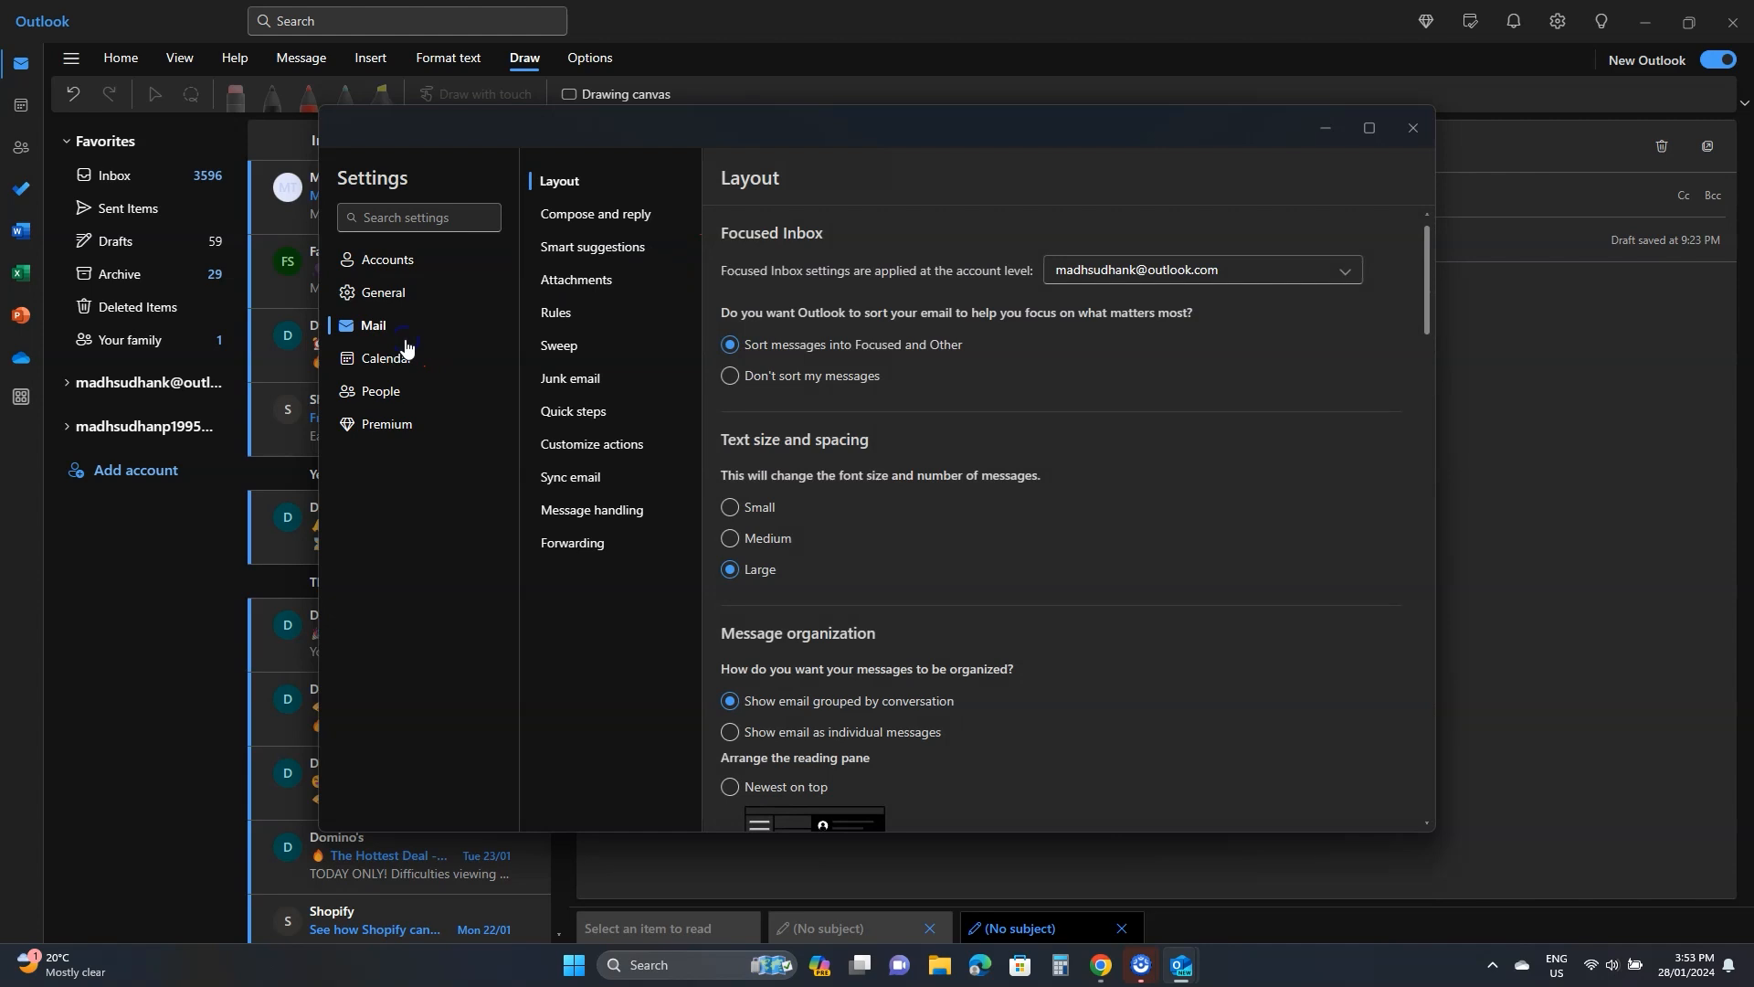
{"action": "left_click", "coordinate": [626, 212]}
{"action": "left_click", "coordinate": [568, 247]}
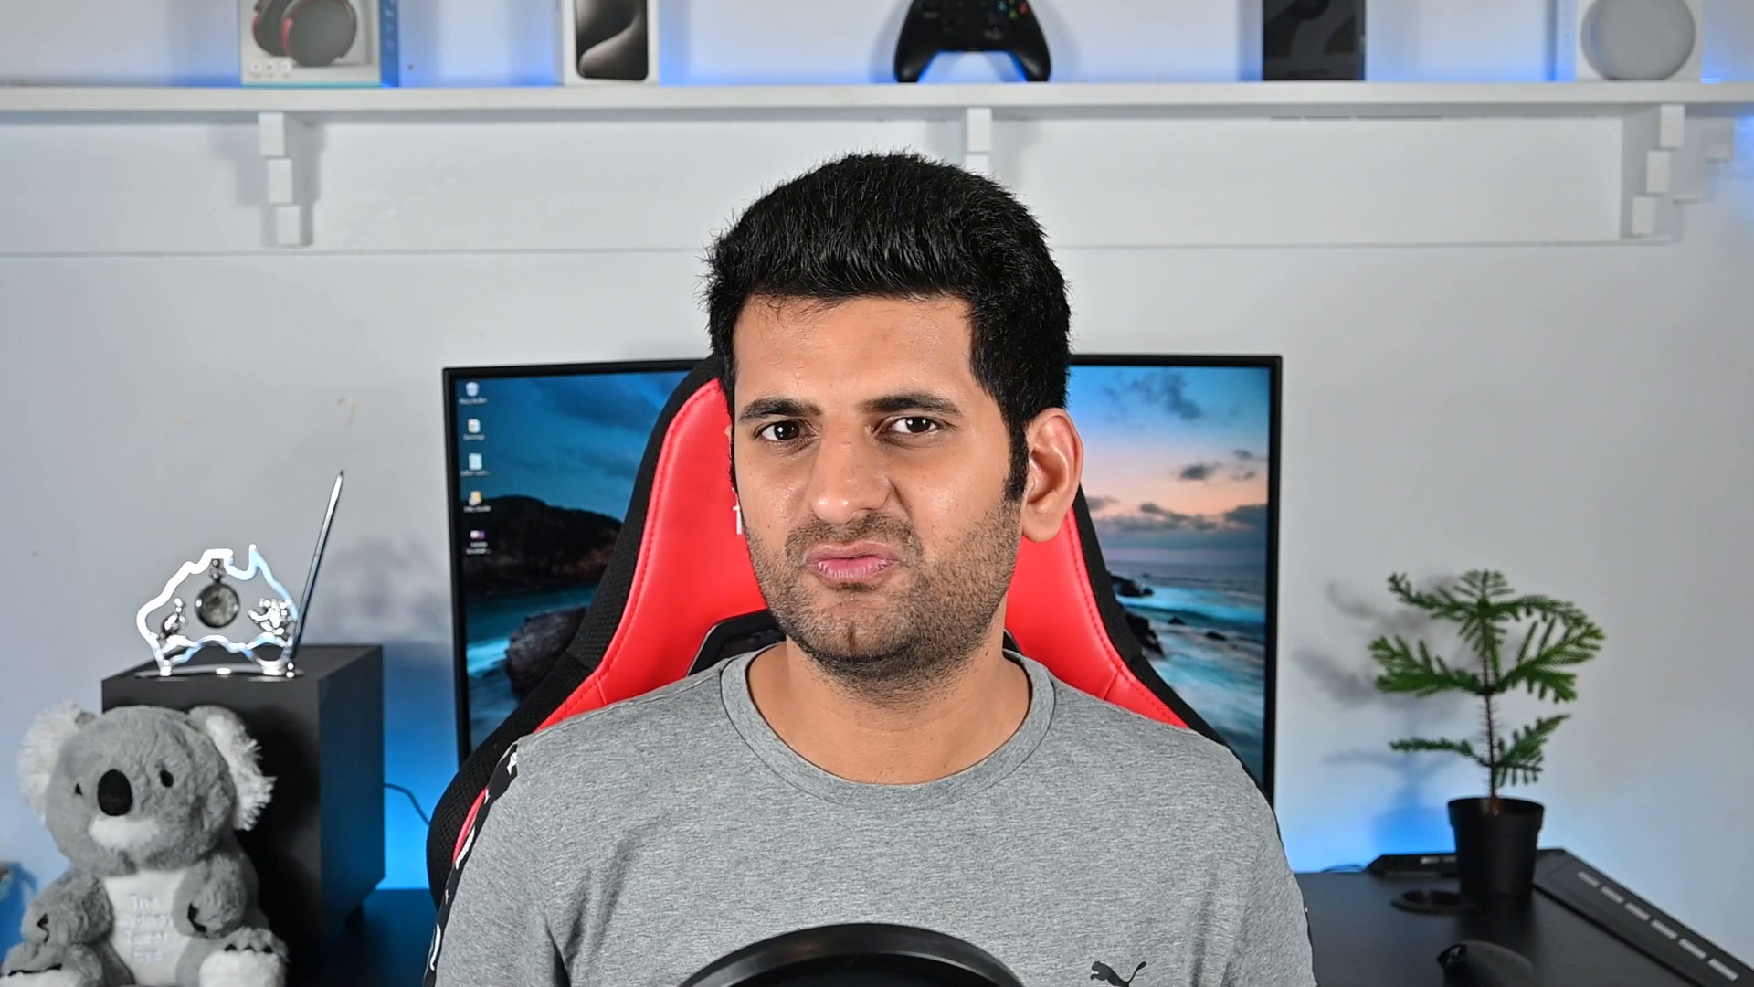